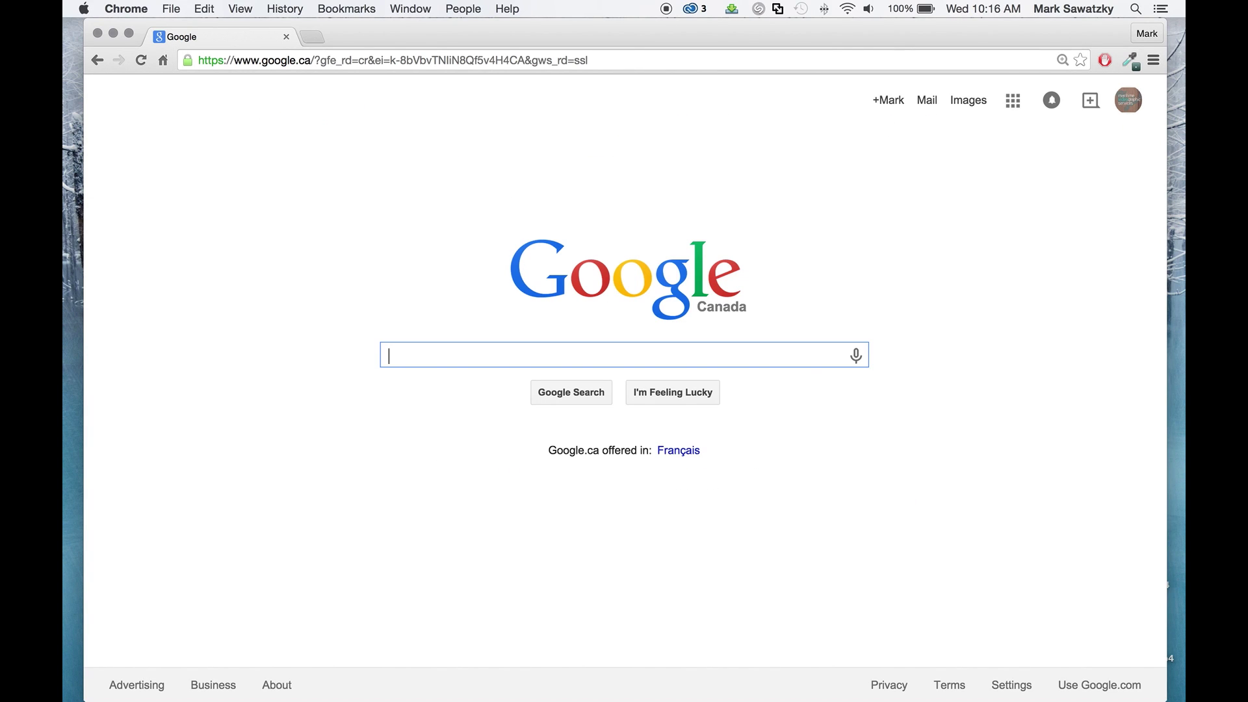
Search Google for 'Logo' and show the image results.
{"action": "type", "text": "Logo"}
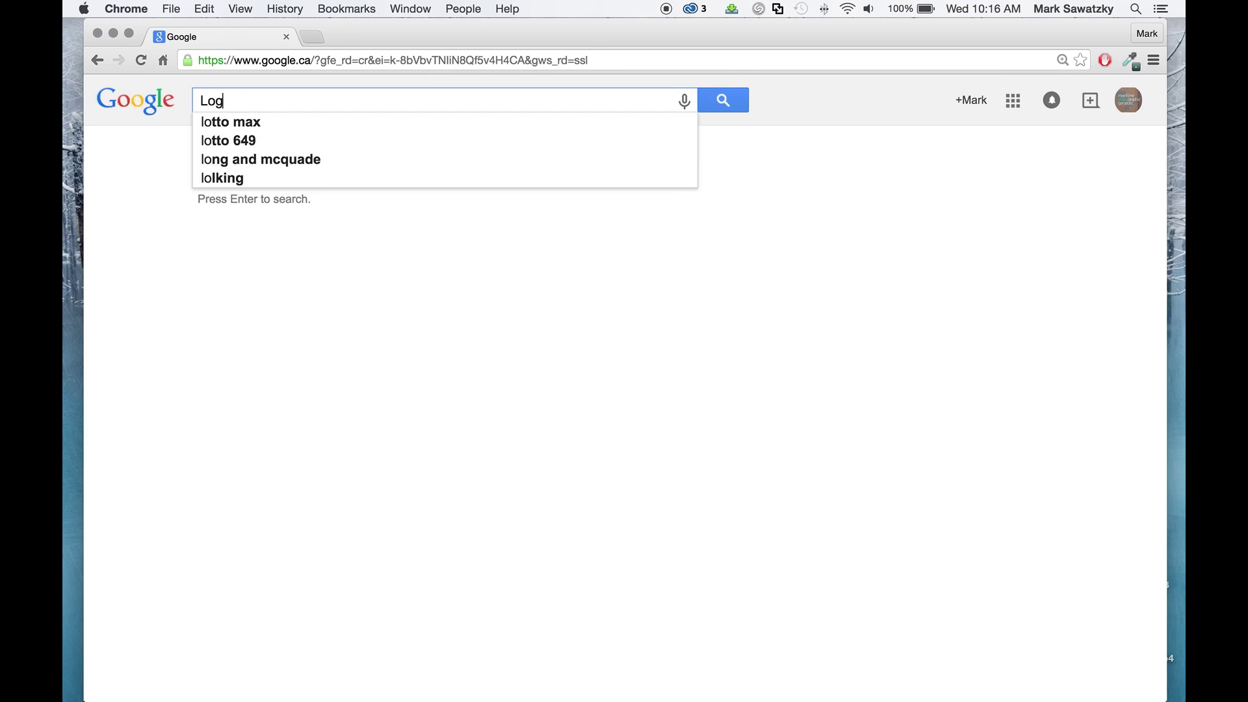
{"action": "key", "text": "Return"}
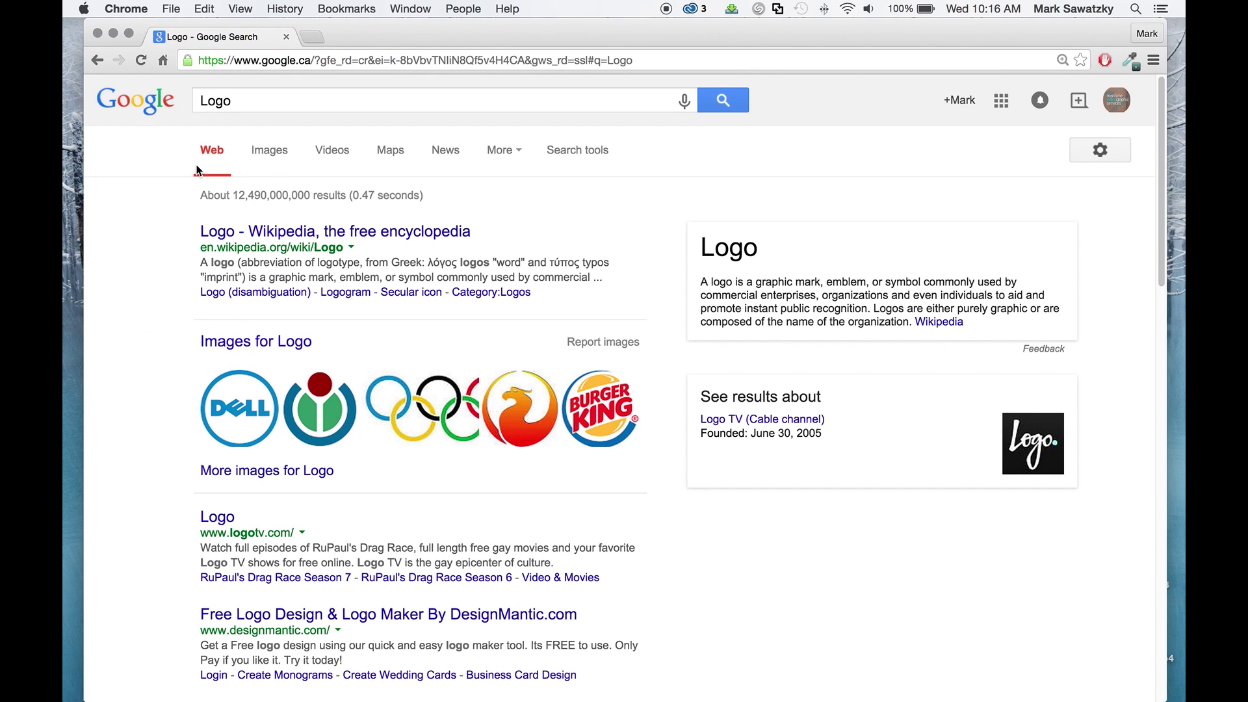
{"action": "left_click", "coordinate": [254, 159]}
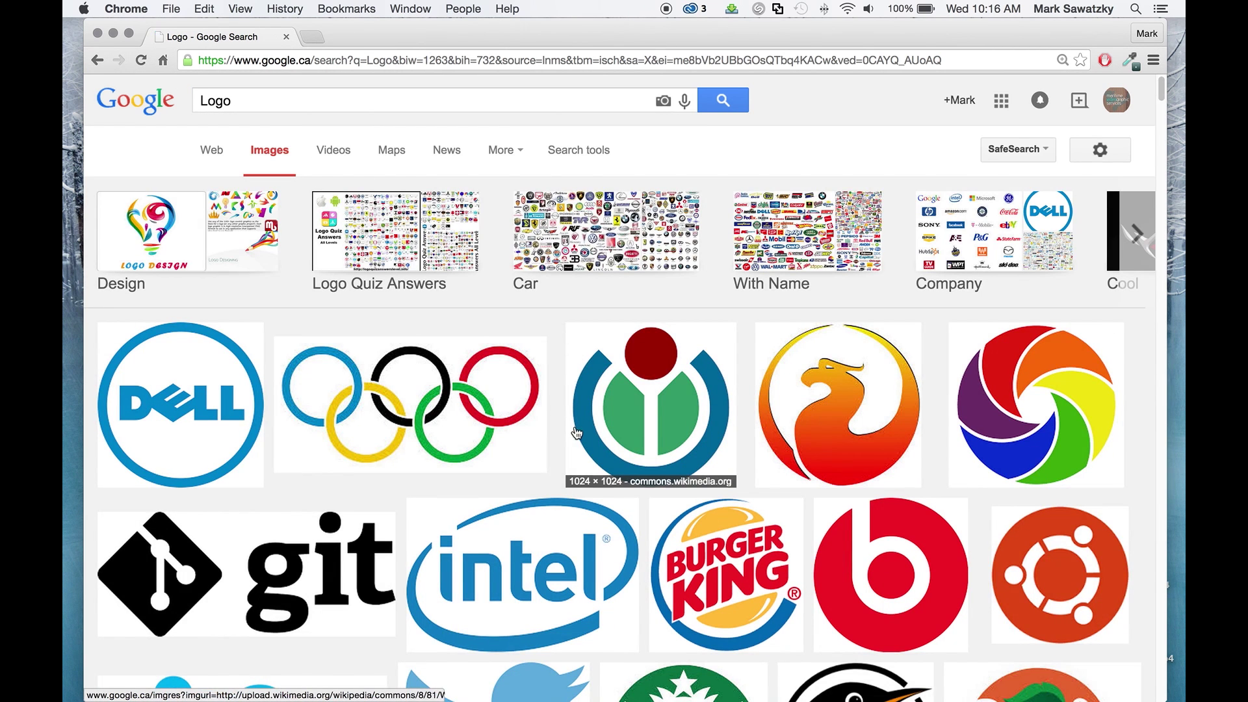
Scroll through the logo image results to find the red-and-yellow Shell thumbnail.
{"action": "scroll", "coordinate": [577, 426], "scroll_direction": "down", "scroll_amount": 5}
{"action": "scroll", "coordinate": [576, 431], "scroll_direction": "down", "scroll_amount": 3}
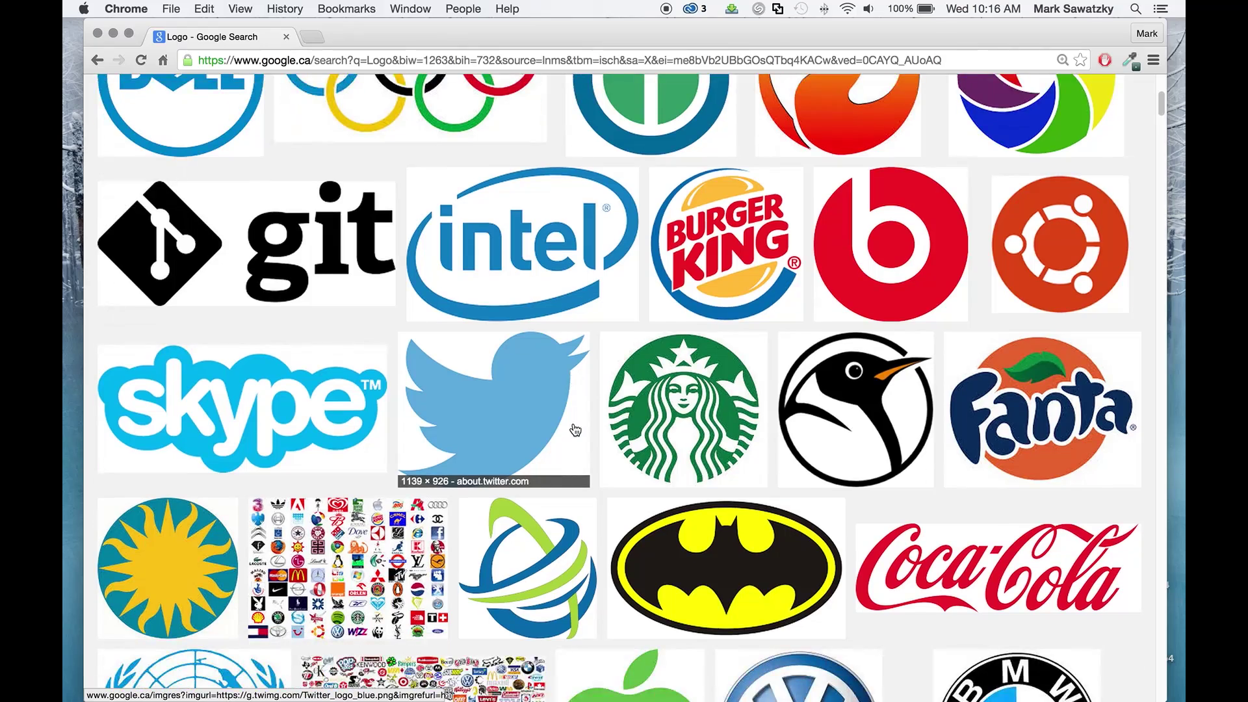
{"action": "scroll", "coordinate": [572, 429], "scroll_direction": "down", "scroll_amount": 5}
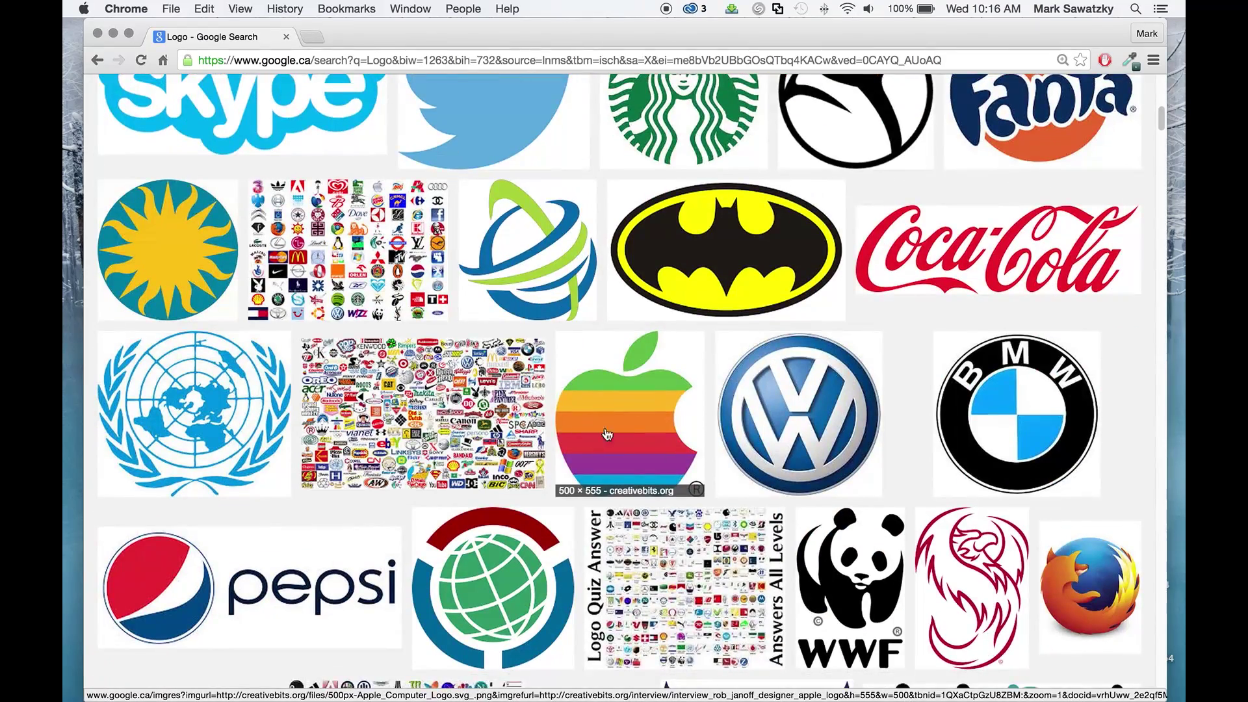
{"action": "scroll", "coordinate": [572, 430], "scroll_direction": "down", "scroll_amount": 5}
{"action": "scroll", "coordinate": [679, 473], "scroll_direction": "down", "scroll_amount": 5}
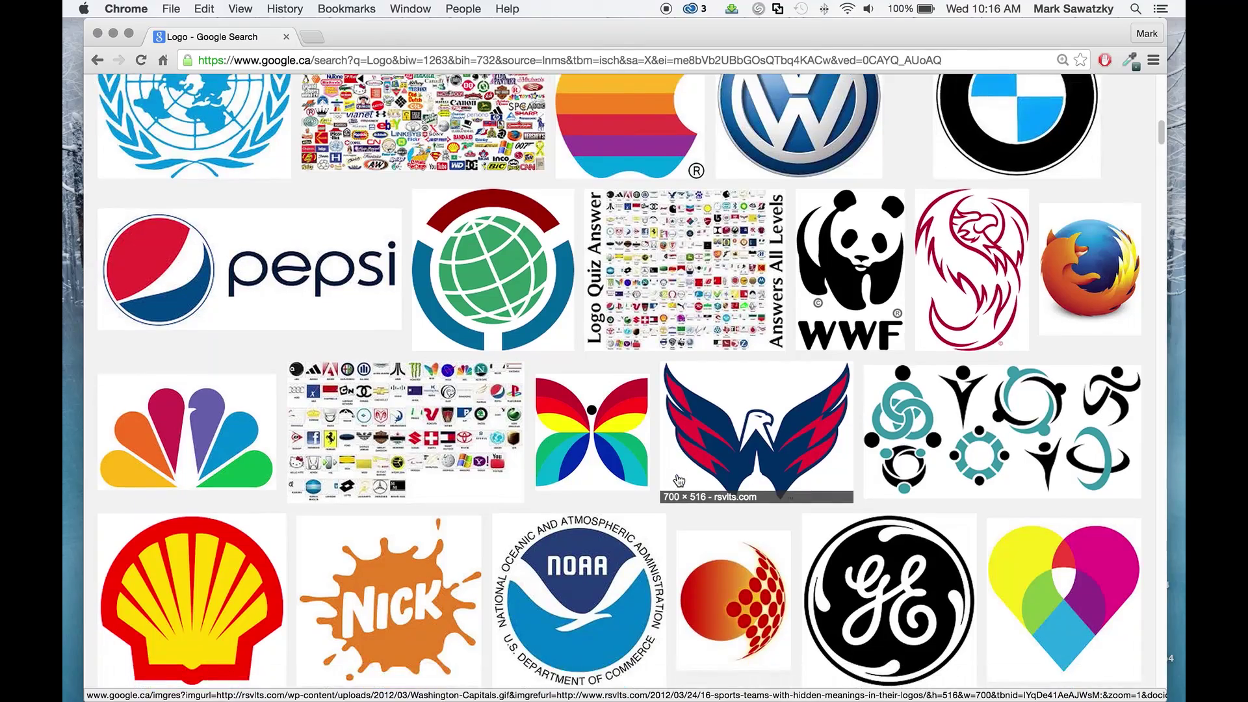
{"action": "scroll", "coordinate": [648, 508], "scroll_direction": "down", "scroll_amount": 5}
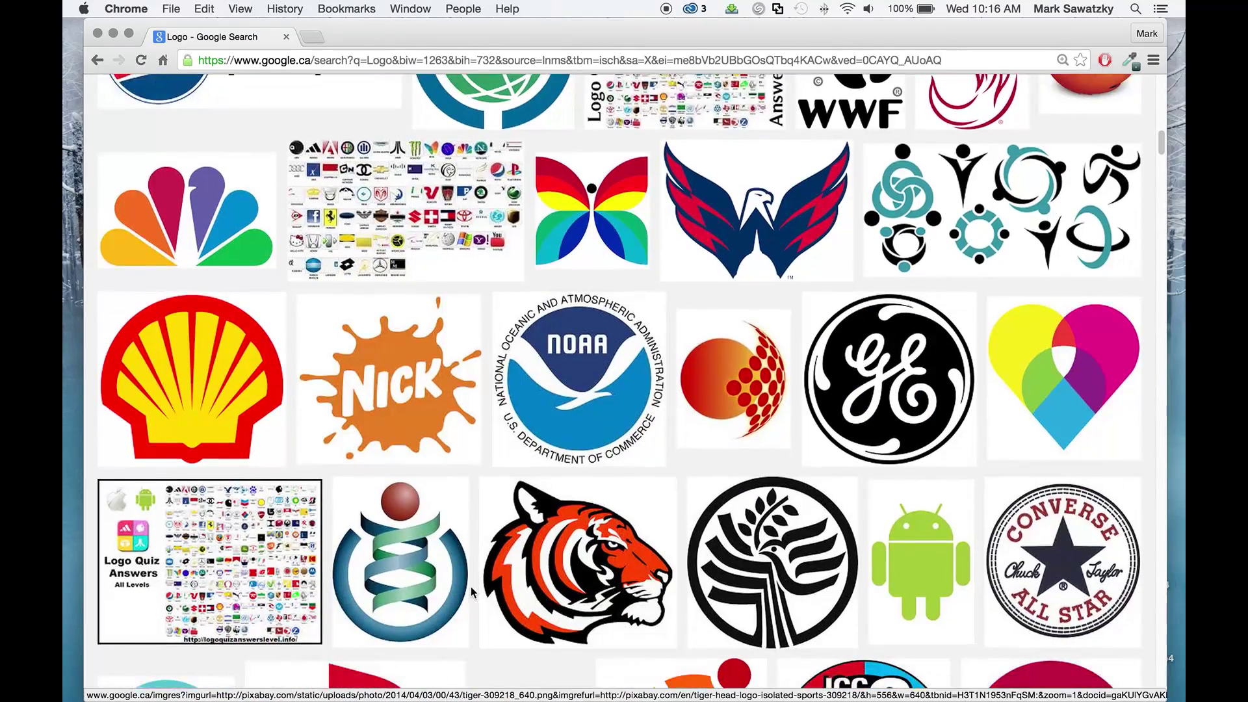
{"action": "scroll", "coordinate": [444, 587], "scroll_direction": "up", "scroll_amount": 7}
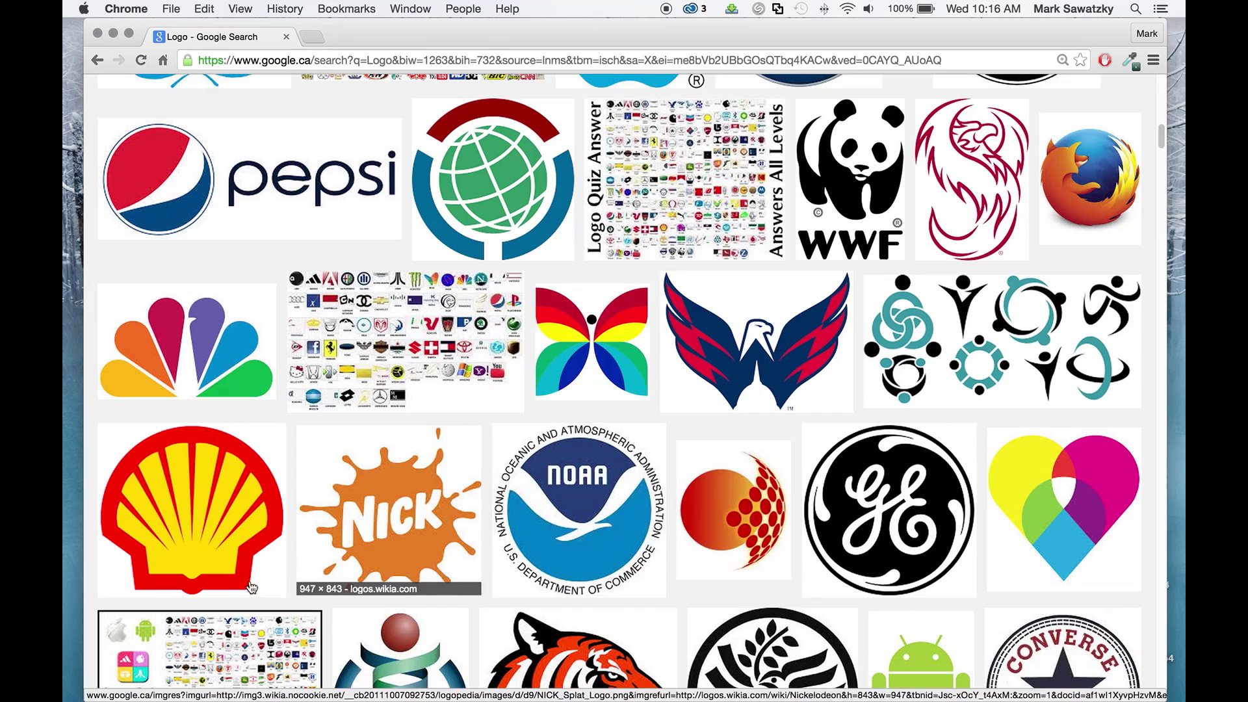
Copy the large Shell logo preview image to the clipboard with Copy Image.
{"action": "left_click", "coordinate": [147, 525]}
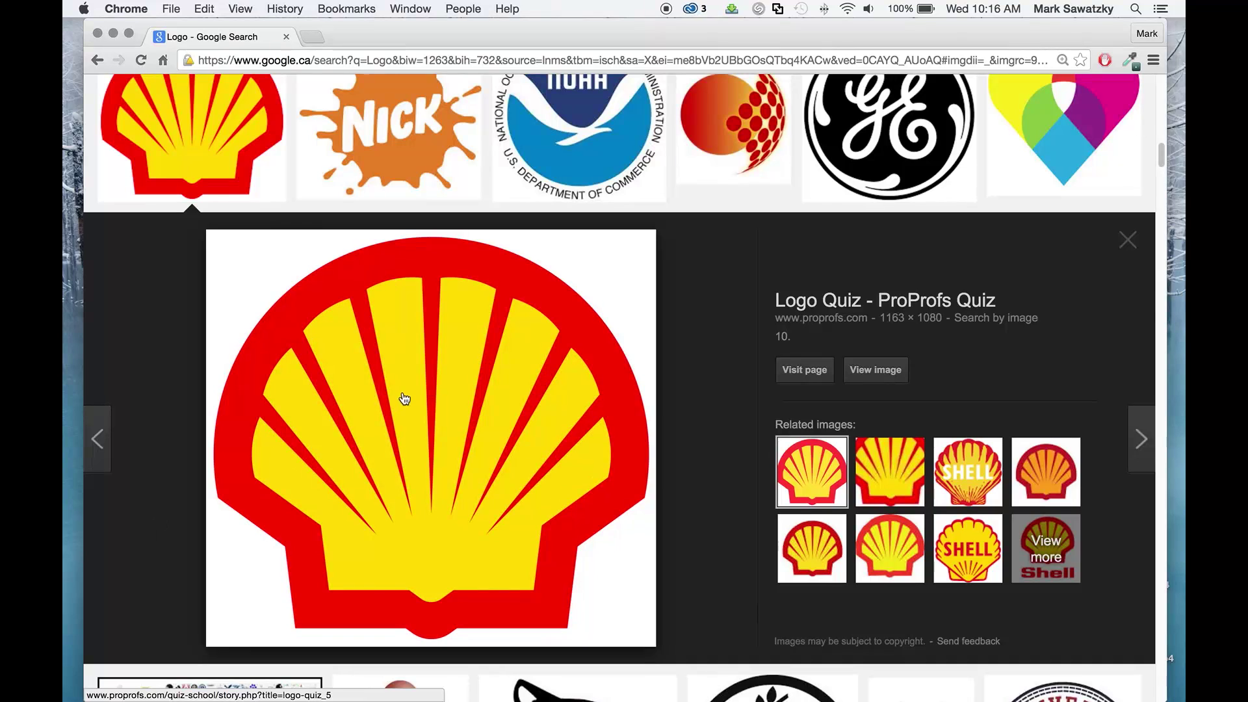
{"action": "right_click", "coordinate": [403, 393]}
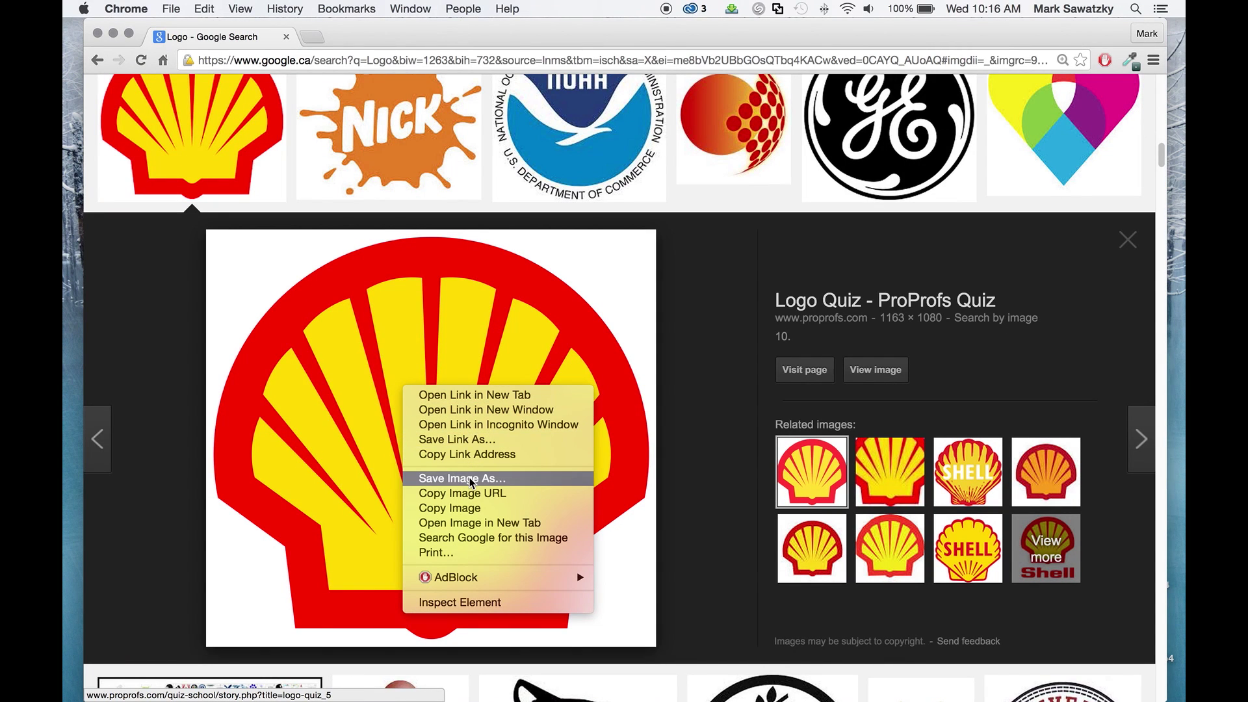
{"action": "left_click", "coordinate": [450, 508]}
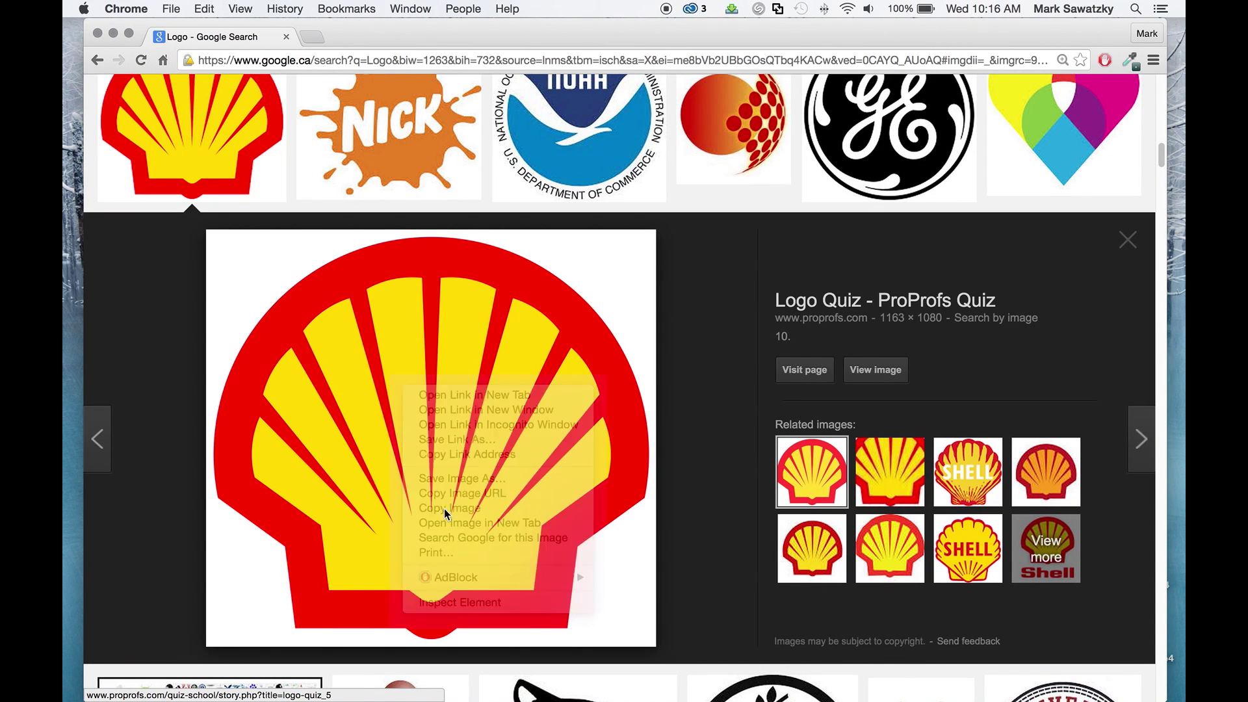
{"action": "mouse_move", "coordinate": [65, 195]}
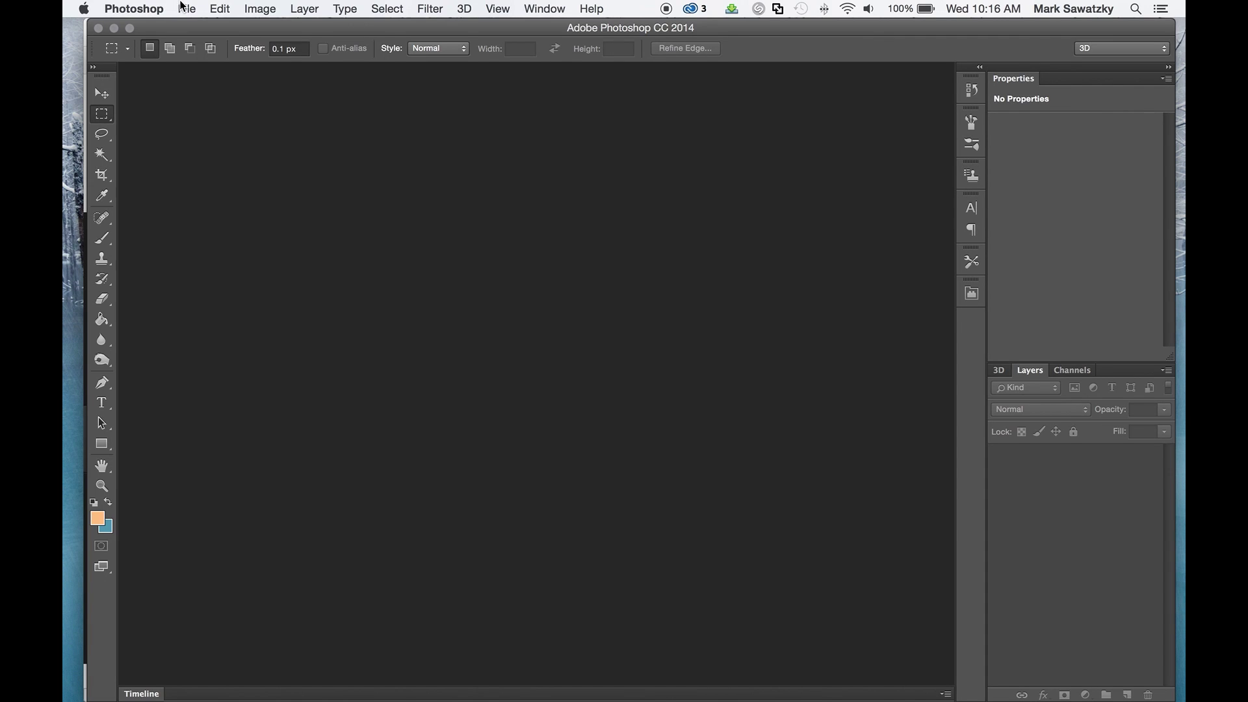
Create a new Clipboard-preset document named Shell_Logo_PNG with a transparent background.
{"action": "left_click", "coordinate": [187, 9]}
{"action": "left_click", "coordinate": [195, 27]}
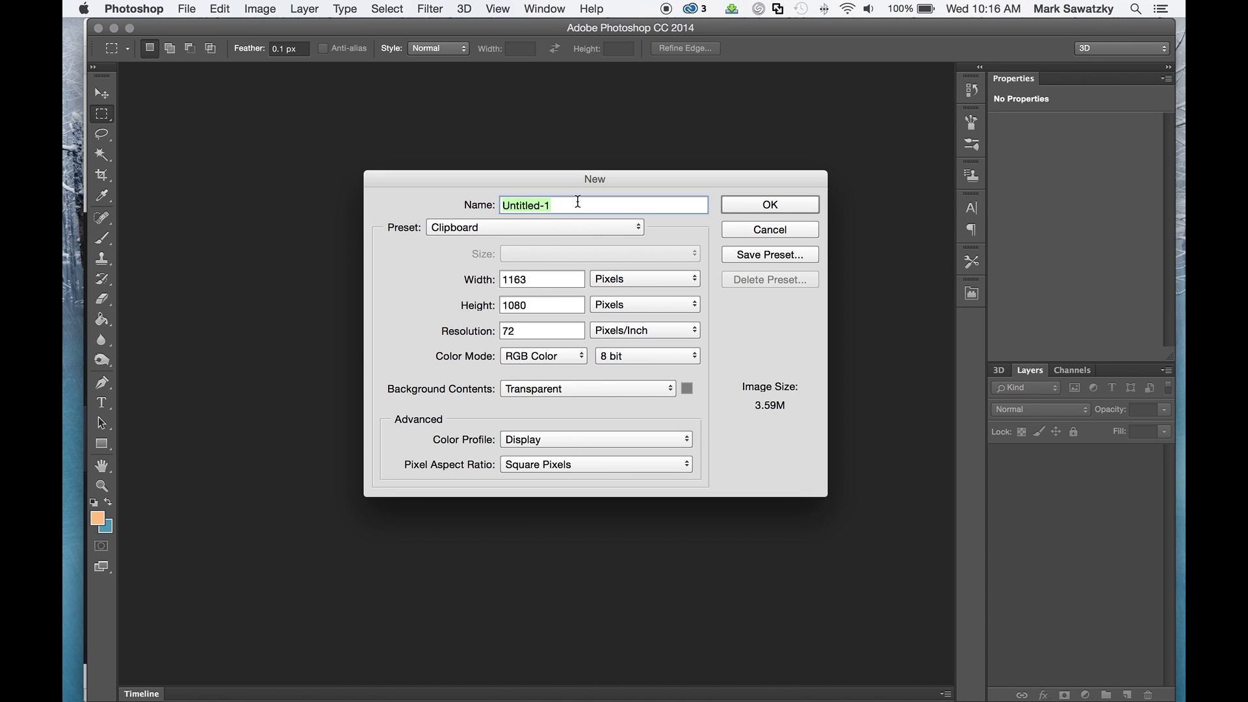
{"action": "type", "text": "Shell_Logo_PNG"}
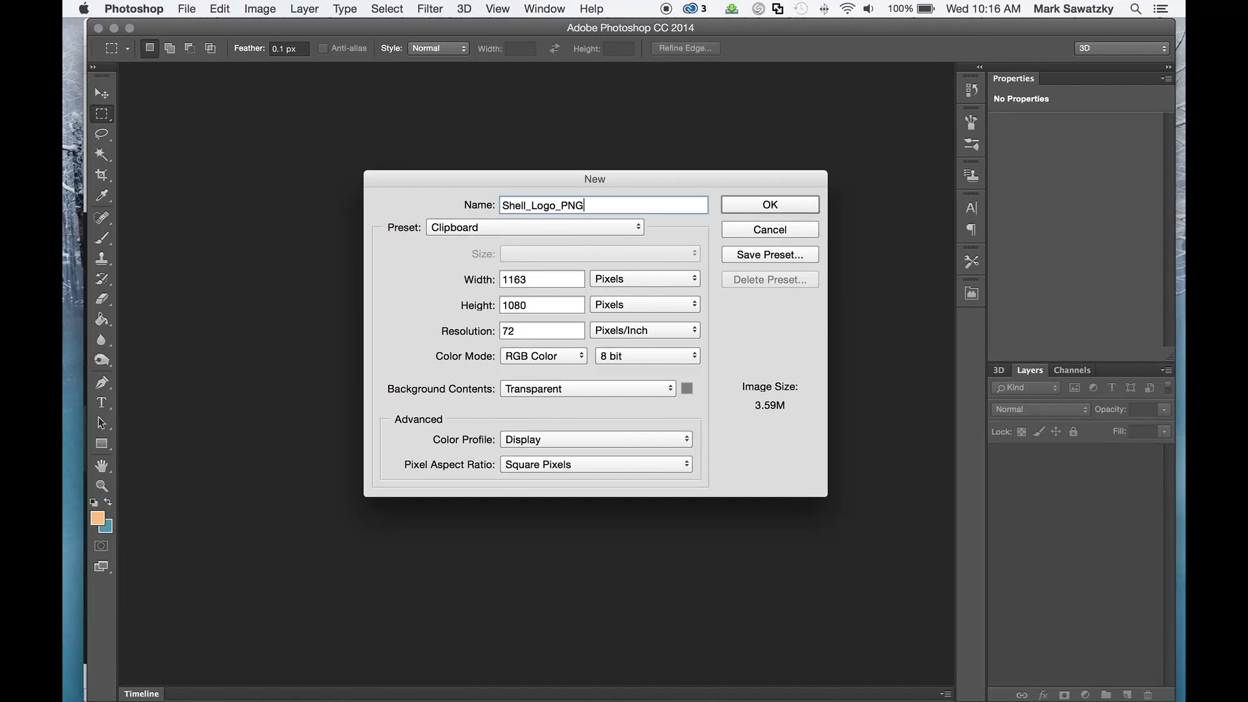
{"action": "left_click", "coordinate": [769, 205]}
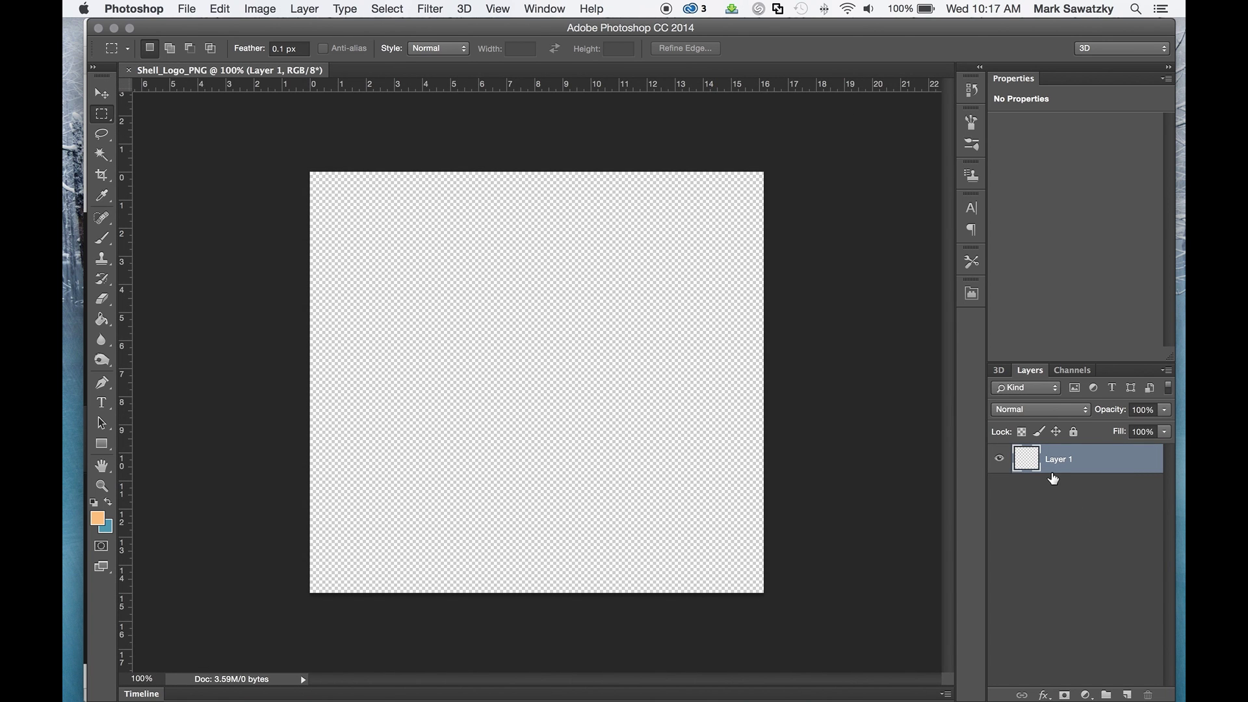
Paste the Shell logo, delete its white background with the Magic Wand, and deselect.
{"action": "key", "text": "super+v"}
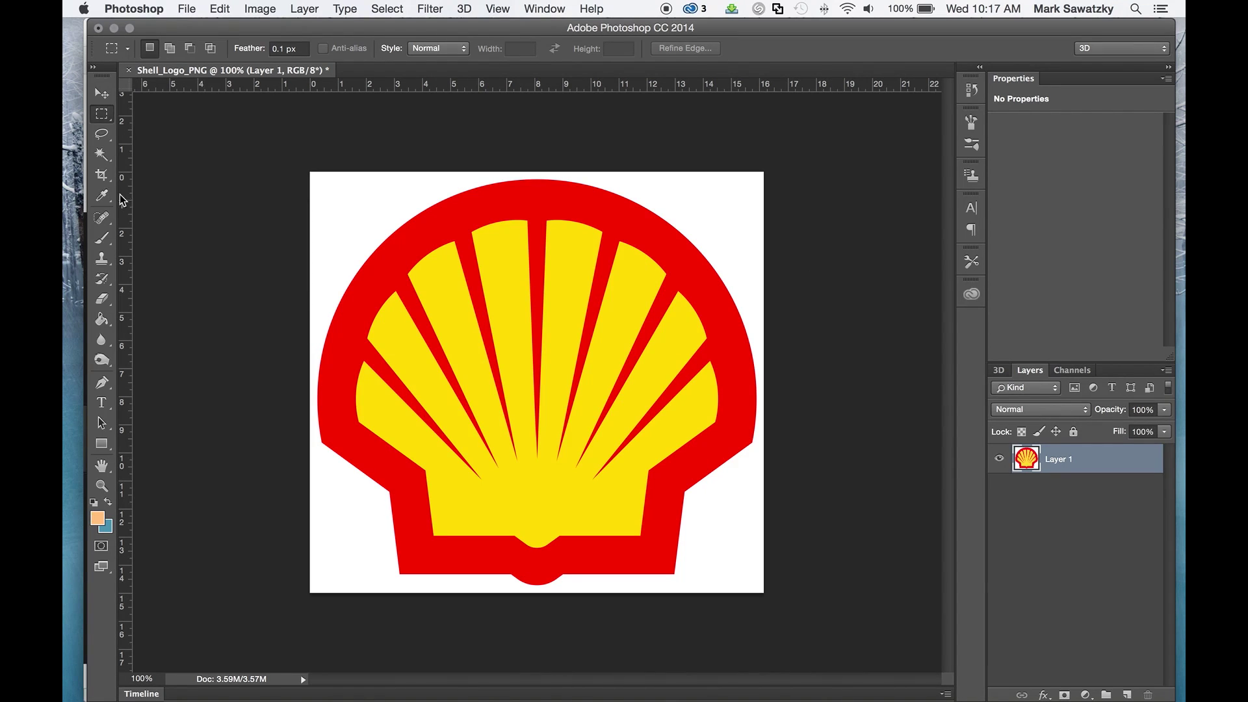
{"action": "left_click", "coordinate": [99, 156]}
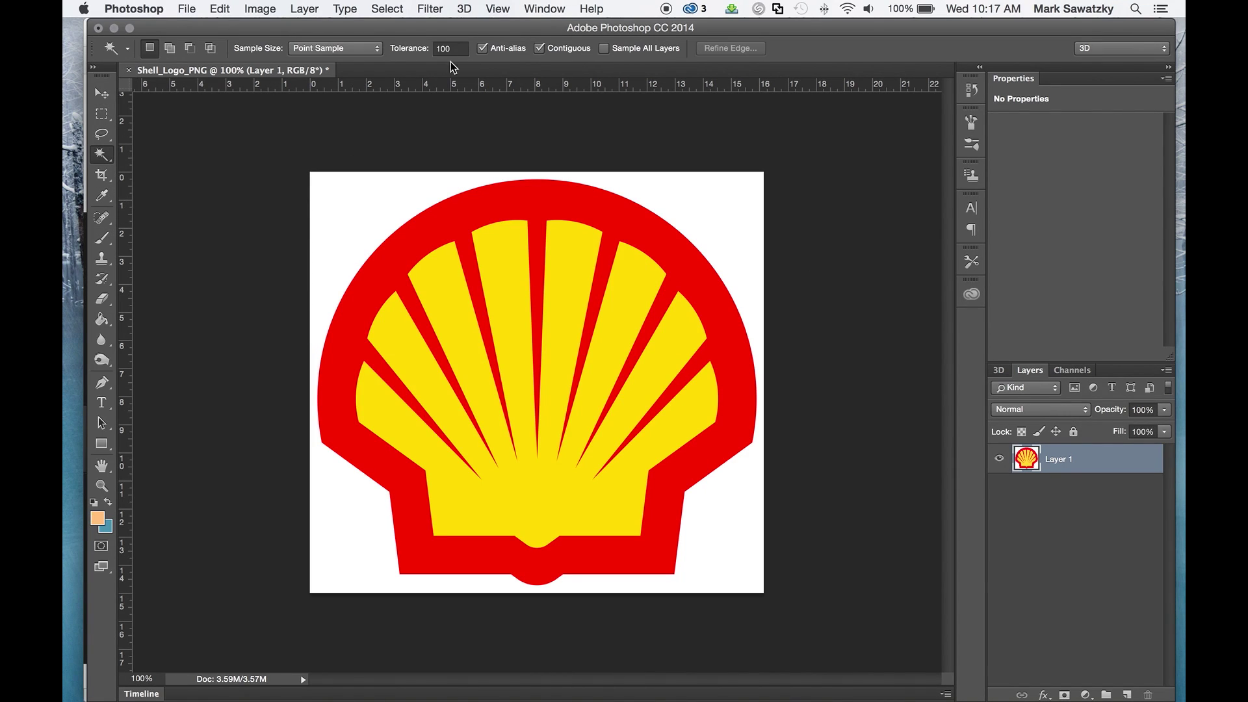
{"action": "left_click", "coordinate": [372, 198]}
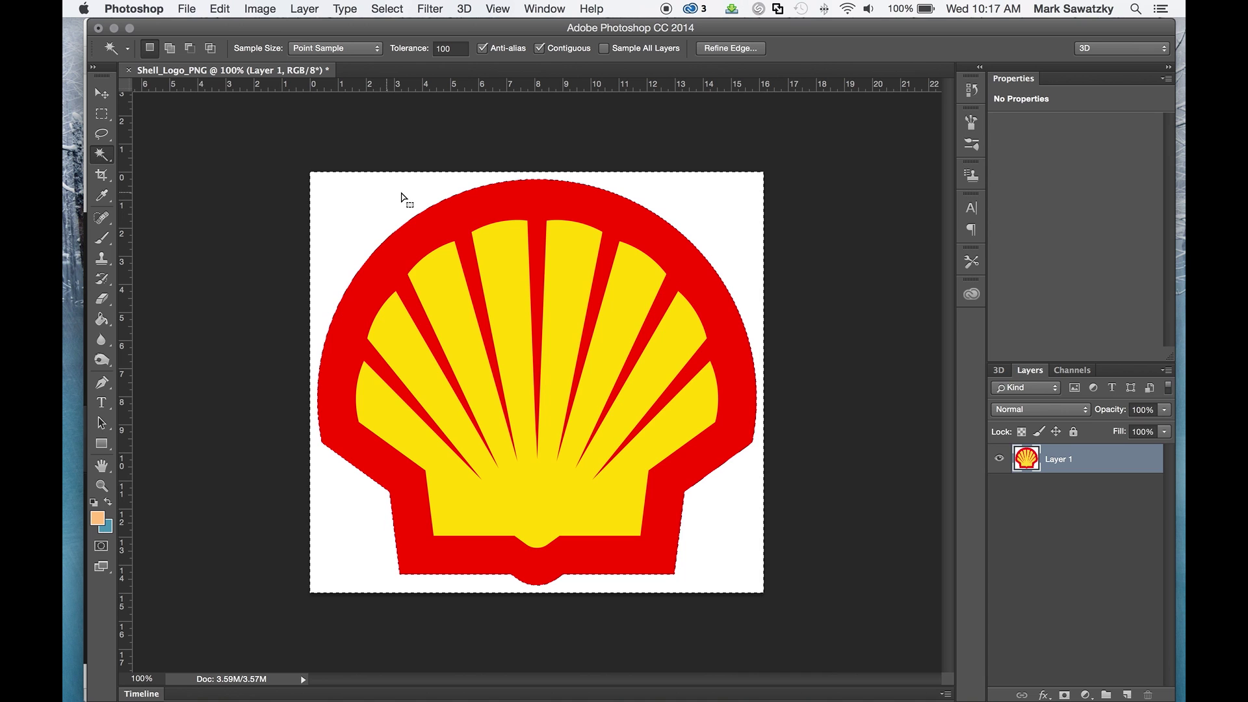
{"action": "key", "text": "Delete"}
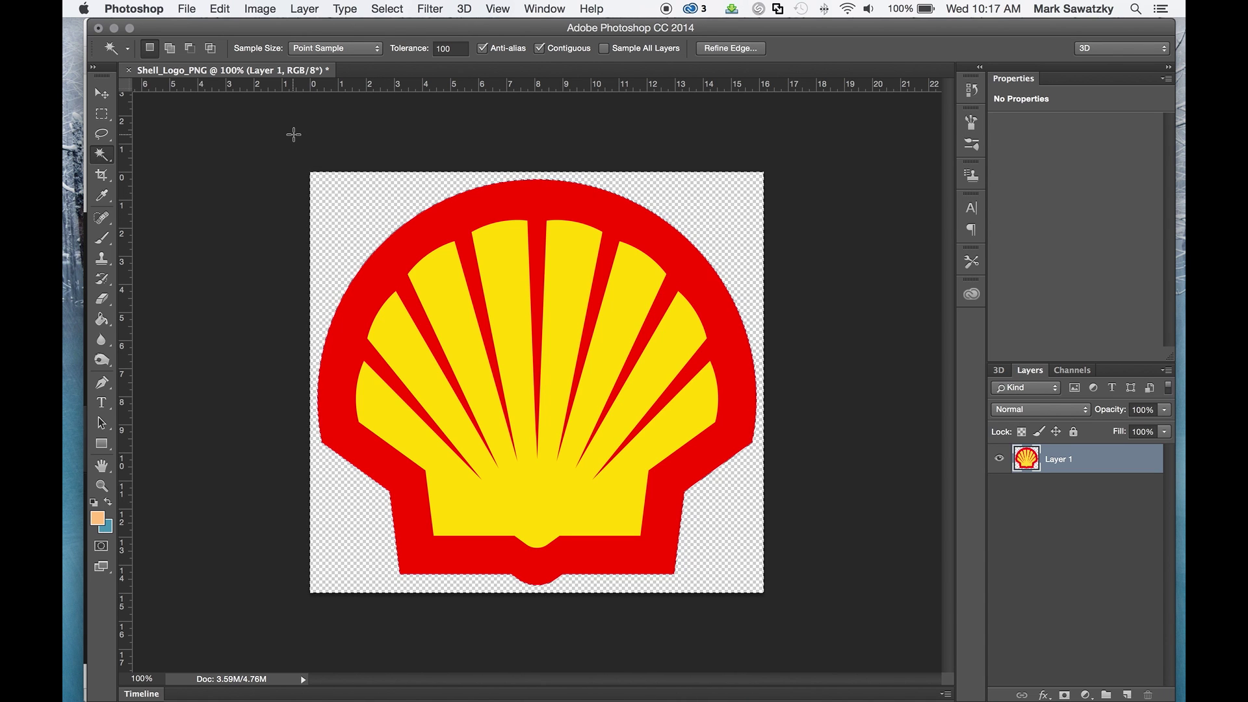
{"action": "key", "text": "super+d"}
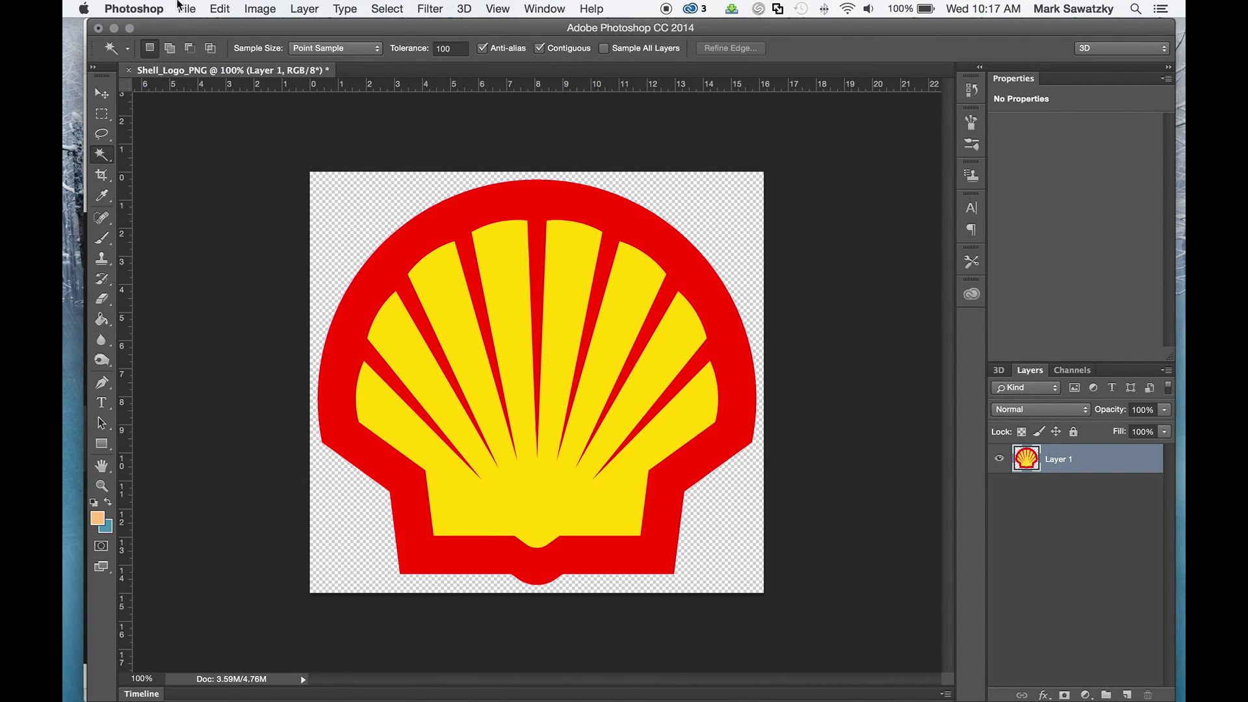
Save a PNG copy named Shell_Logo_PNG.png to the Desktop, accepting the PNG options.
{"action": "left_click", "coordinate": [186, 7]}
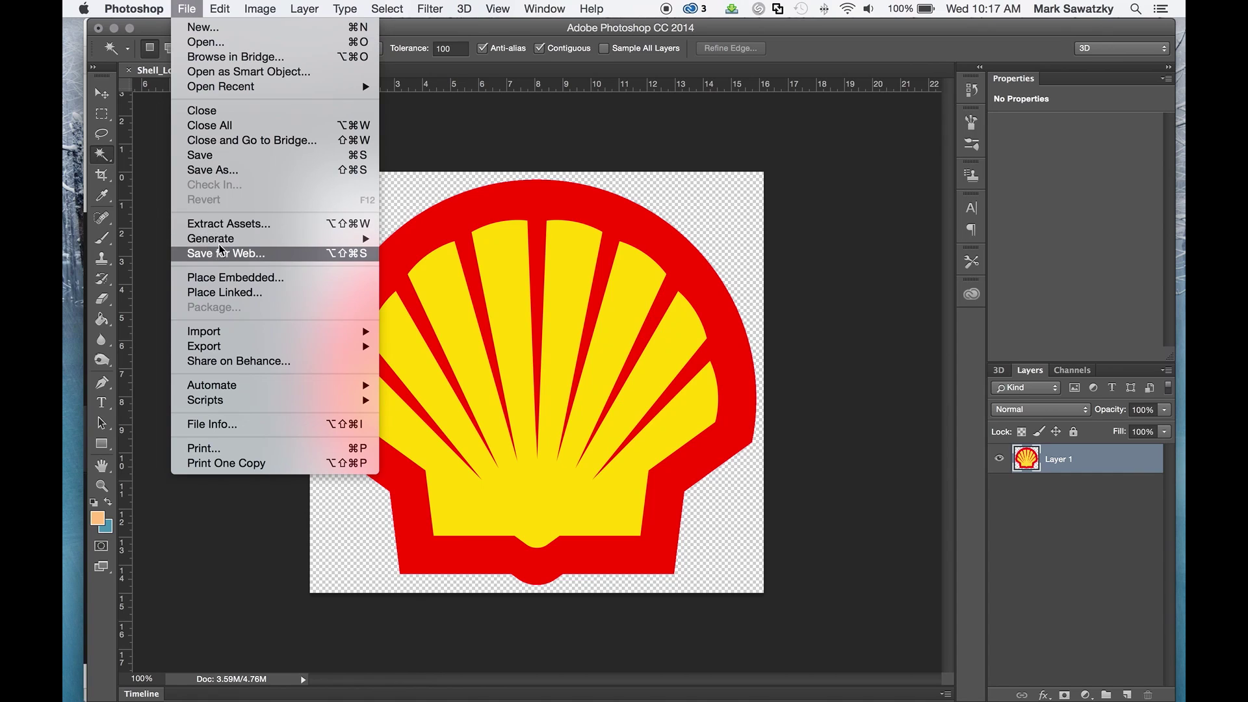
{"action": "left_click", "coordinate": [212, 170]}
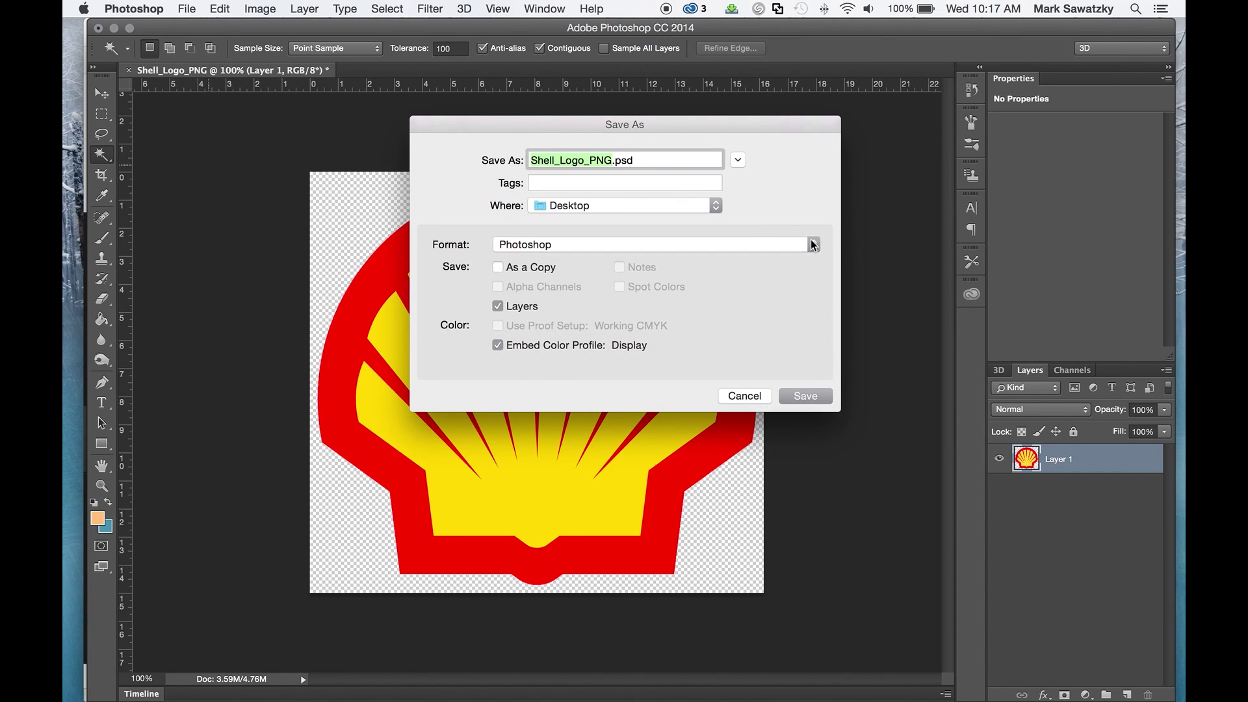
{"action": "left_click", "coordinate": [818, 246]}
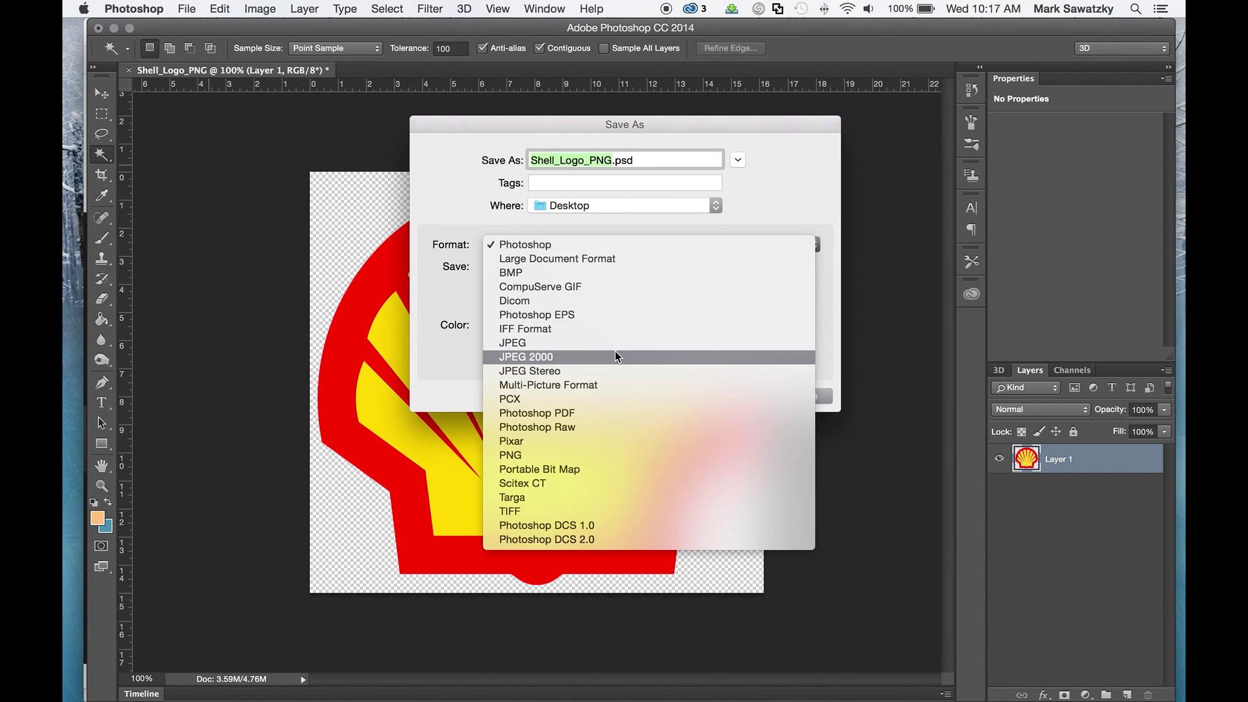
{"action": "left_click", "coordinate": [556, 453]}
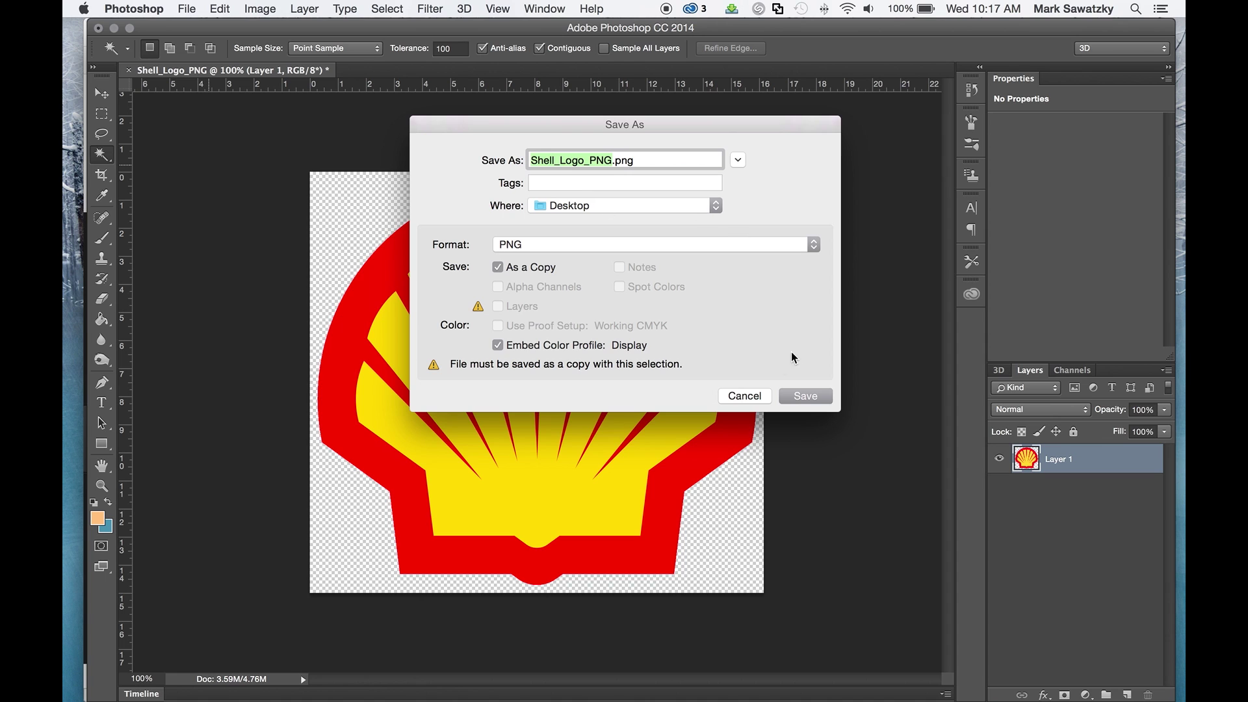
{"action": "left_click", "coordinate": [804, 398]}
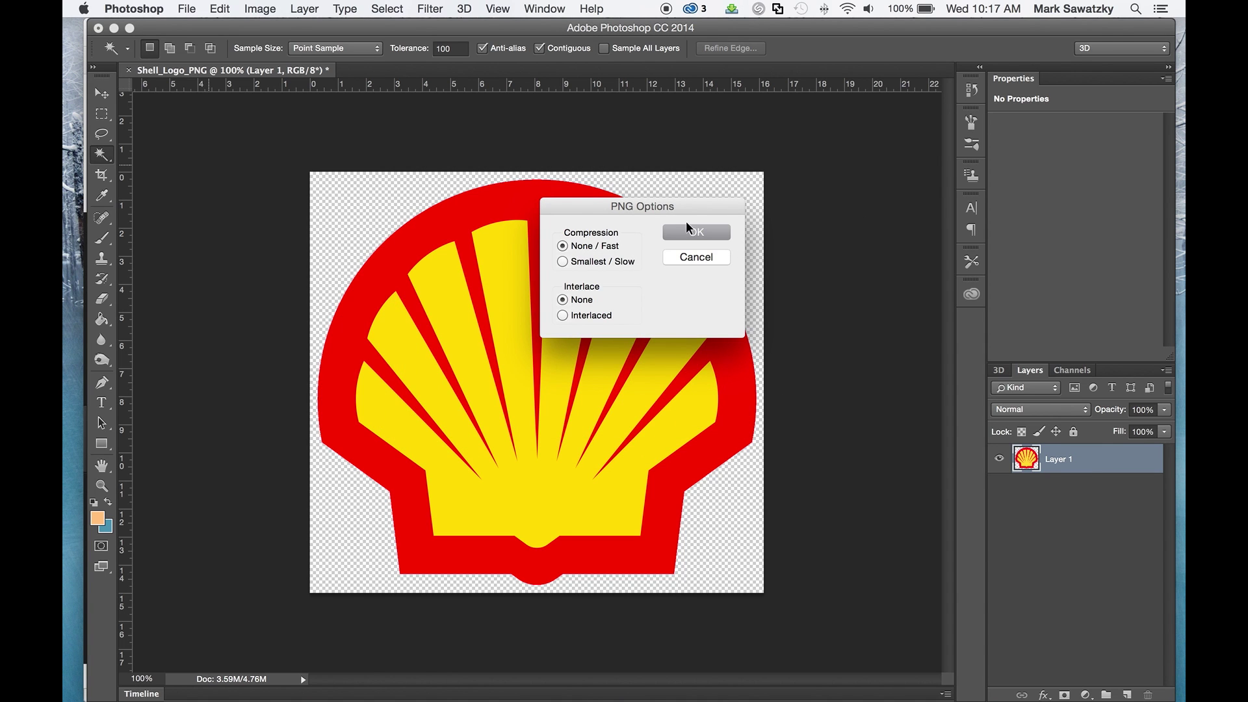
{"action": "left_click", "coordinate": [687, 227]}
{"action": "mouse_move", "coordinate": [65, 260]}
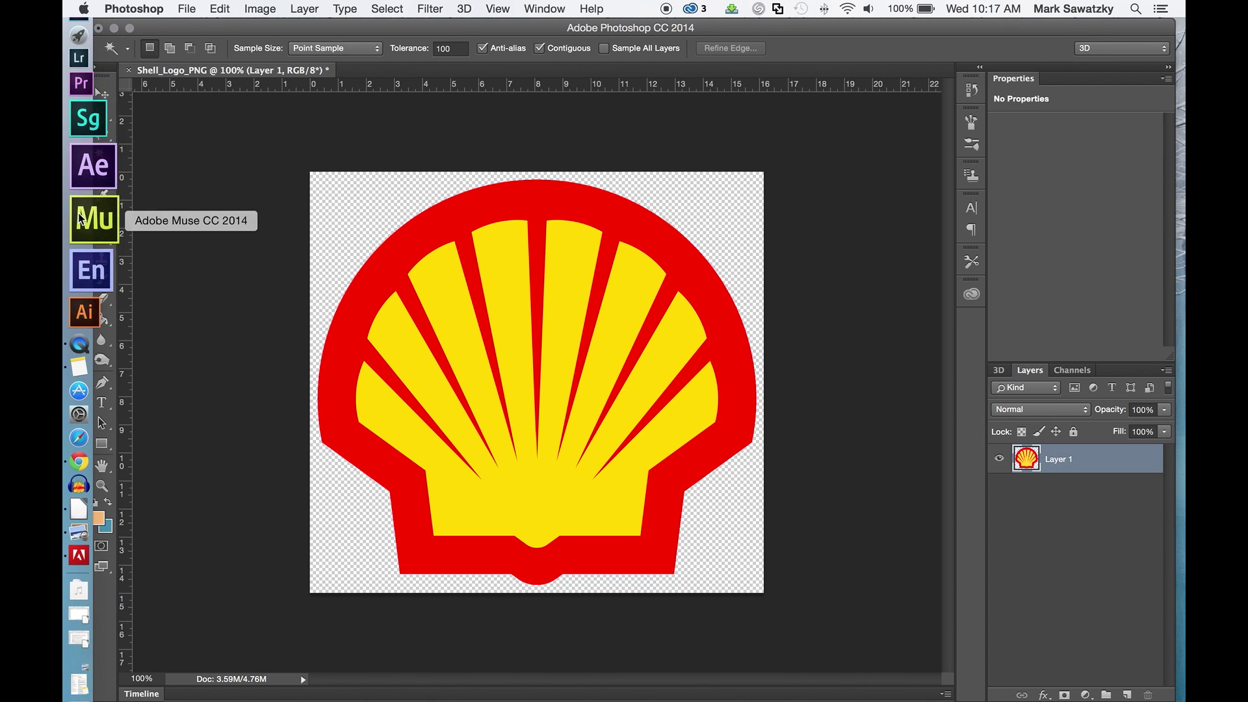
Launch Illustrator CC 2014 and close the welcome screen, disabling it at startup.
{"action": "left_click", "coordinate": [79, 262]}
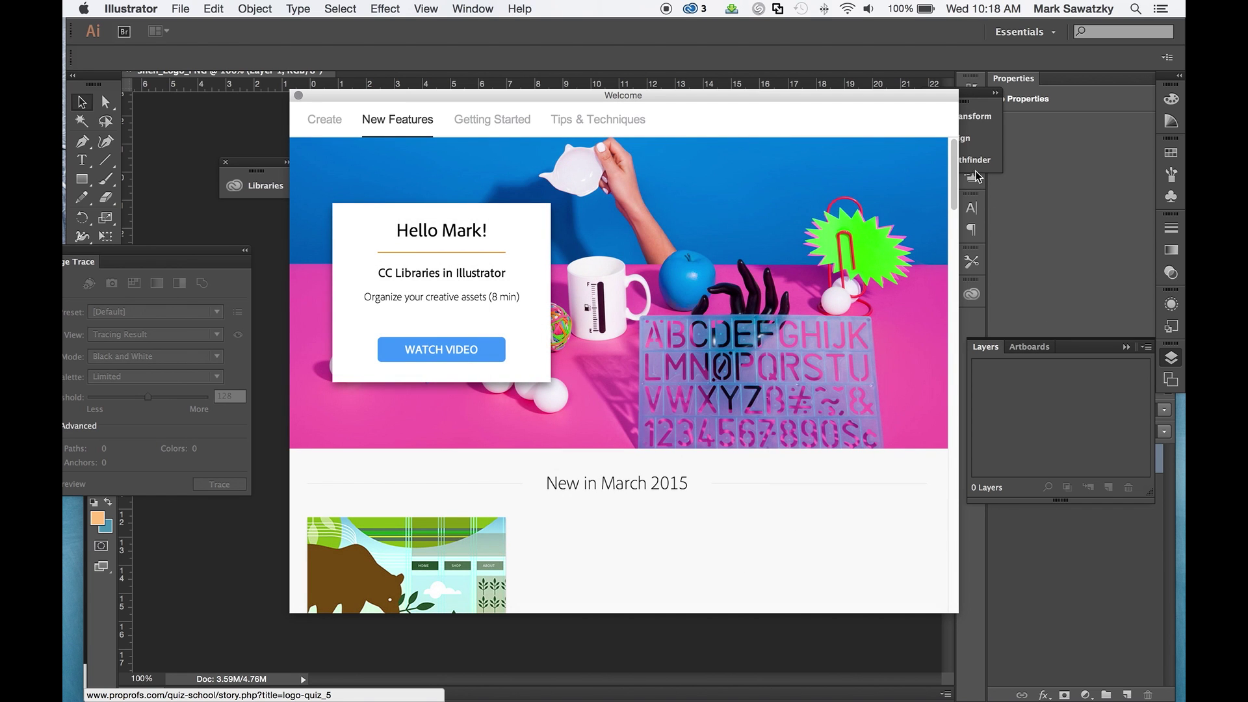
{"action": "left_click_drag", "start_coordinate": [954, 173], "coordinate": [1025, 595]}
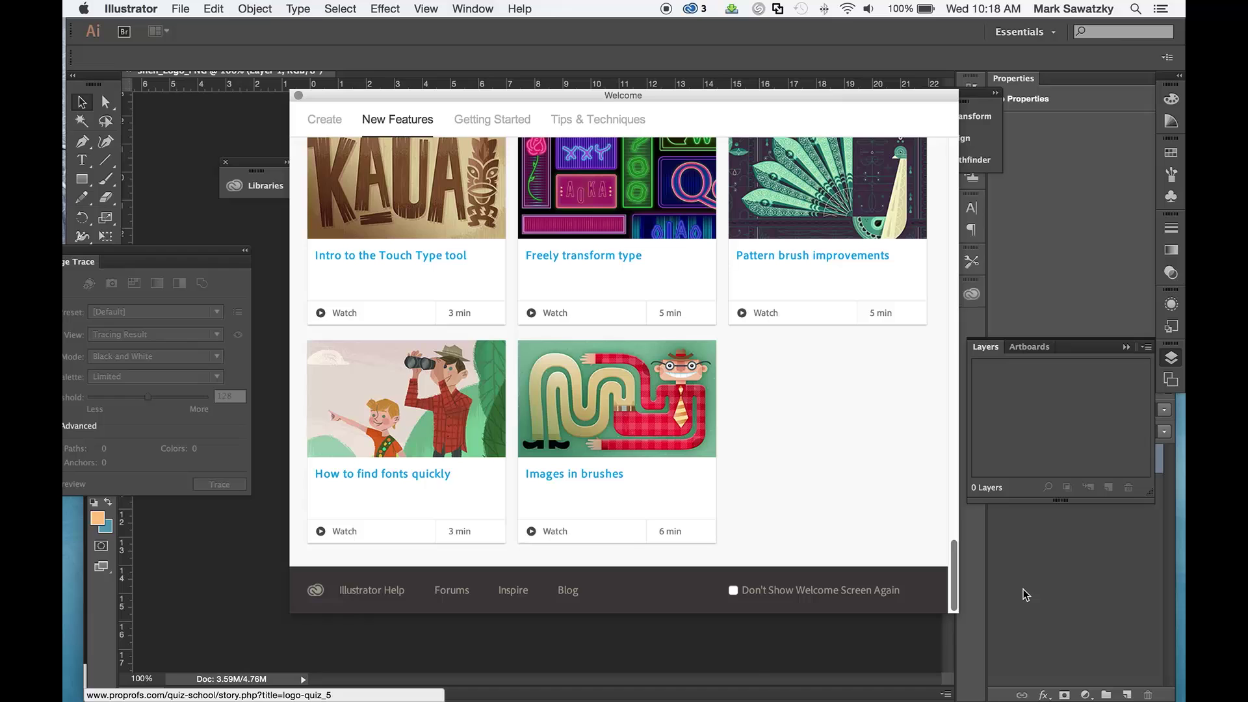
{"action": "left_click", "coordinate": [732, 590]}
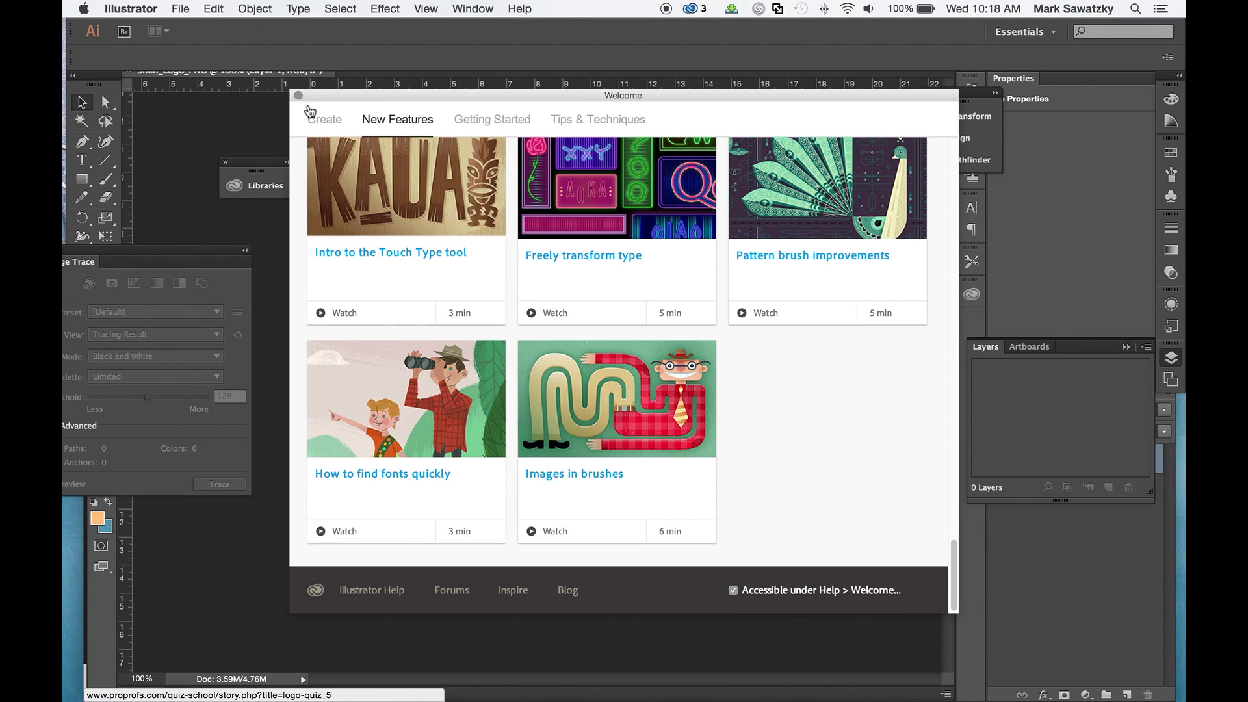
{"action": "left_click", "coordinate": [298, 95]}
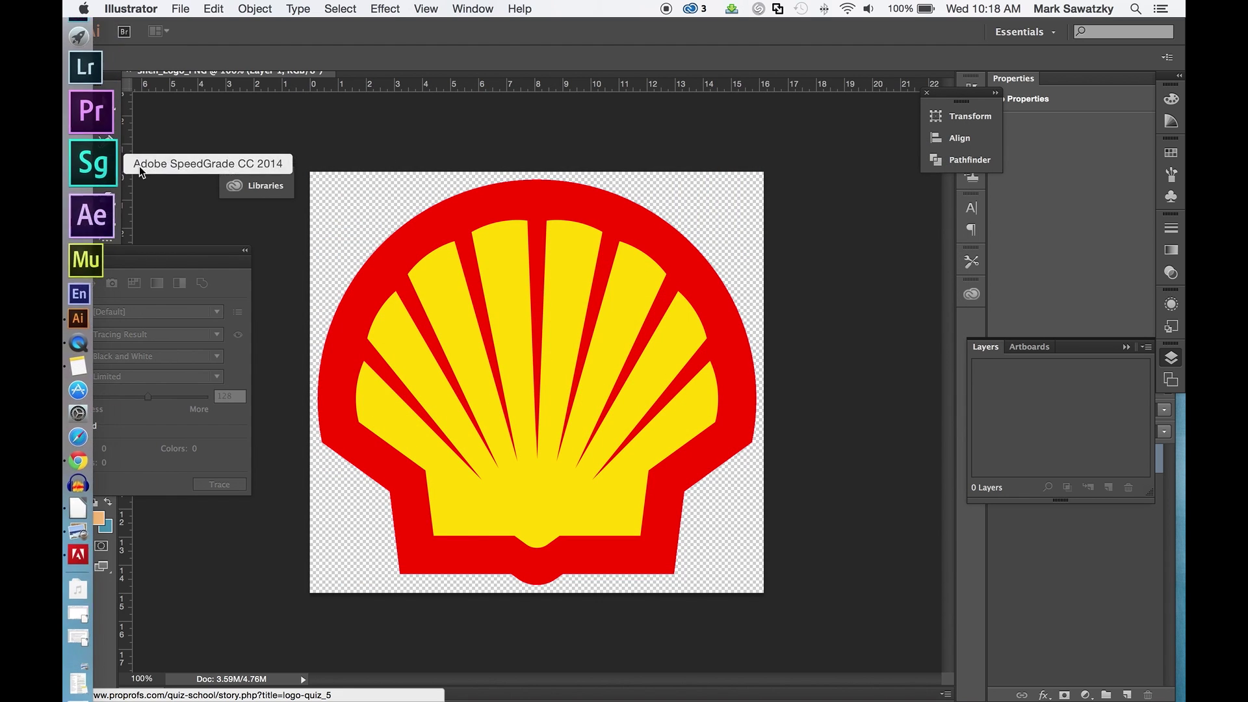
Move the Image Trace panel over the canvas top and bring Illustrator back to the front.
{"action": "mouse_move", "coordinate": [229, 257]}
{"action": "left_mouse_down"}
{"action": "mouse_move", "coordinate": [295, 248]}
{"action": "mouse_move", "coordinate": [375, 105]}
{"action": "mouse_move", "coordinate": [371, 134]}
{"action": "mouse_move", "coordinate": [332, 111]}
{"action": "left_mouse_up"}
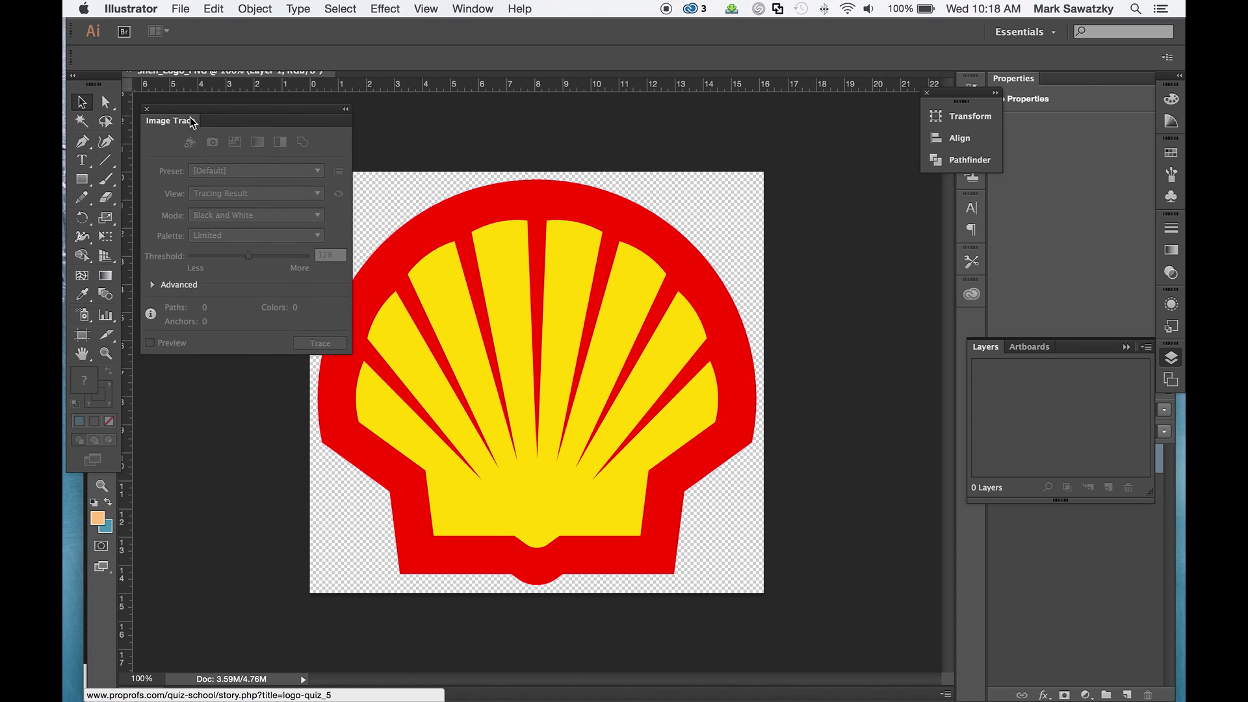
{"action": "left_click", "coordinate": [412, 154]}
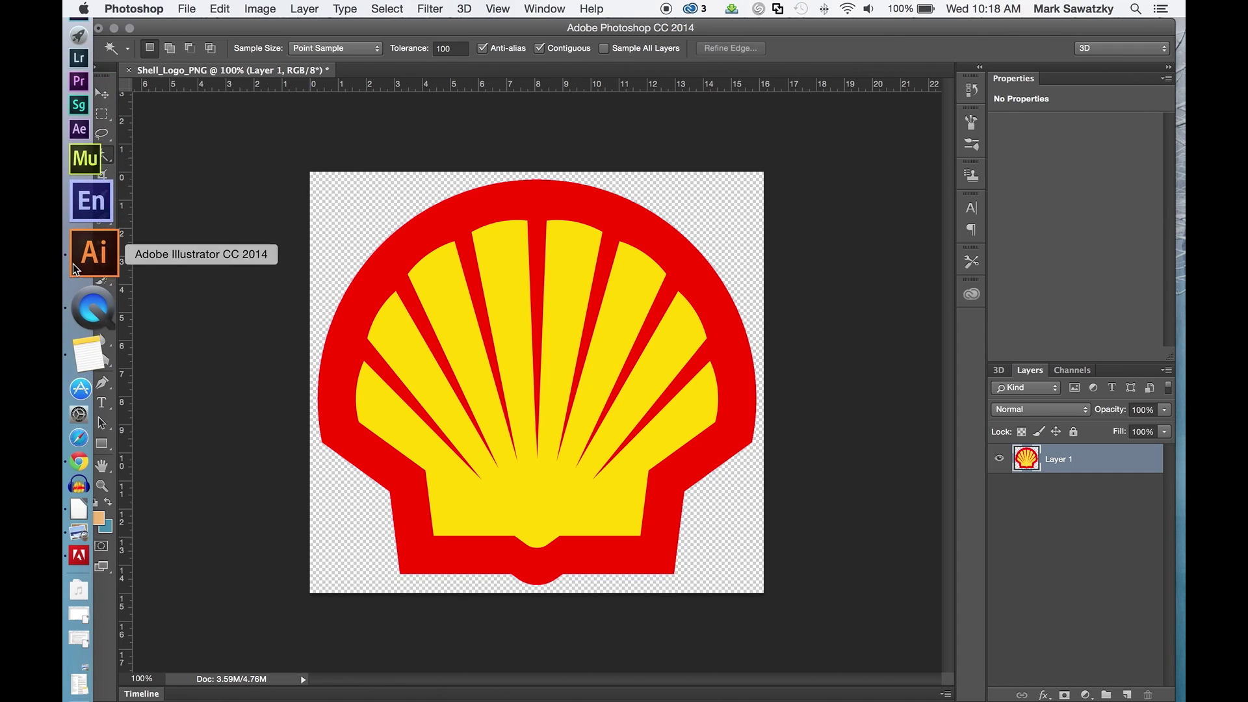
{"action": "left_click", "coordinate": [93, 245]}
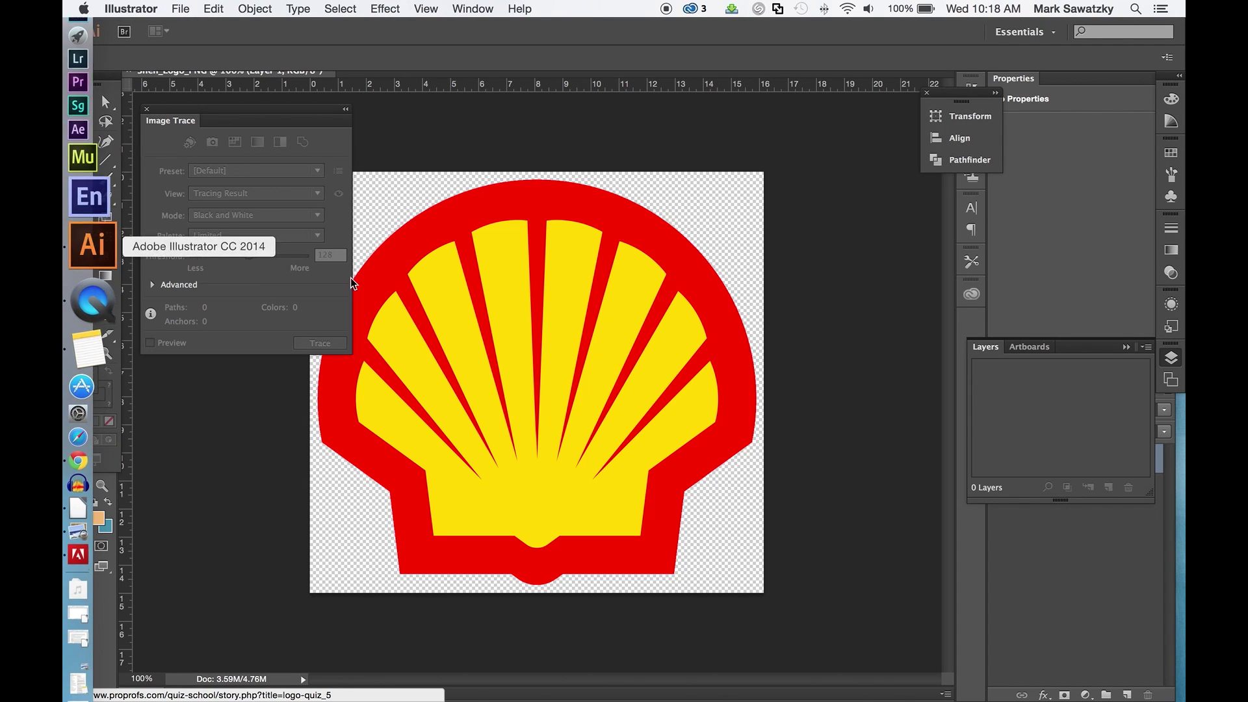
{"action": "left_click", "coordinate": [181, 8]}
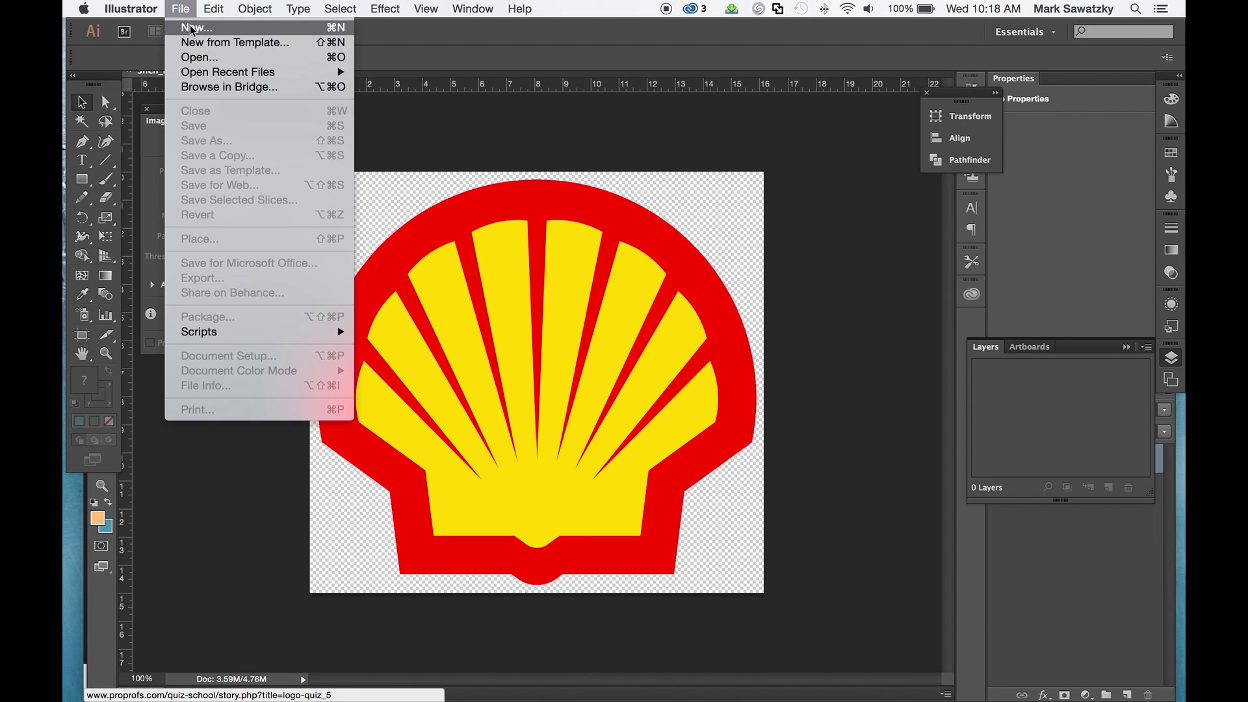
Open Shell_Logo_PNG.png from the Desktop and zoom out to see the whole logo.
{"action": "left_click", "coordinate": [195, 57]}
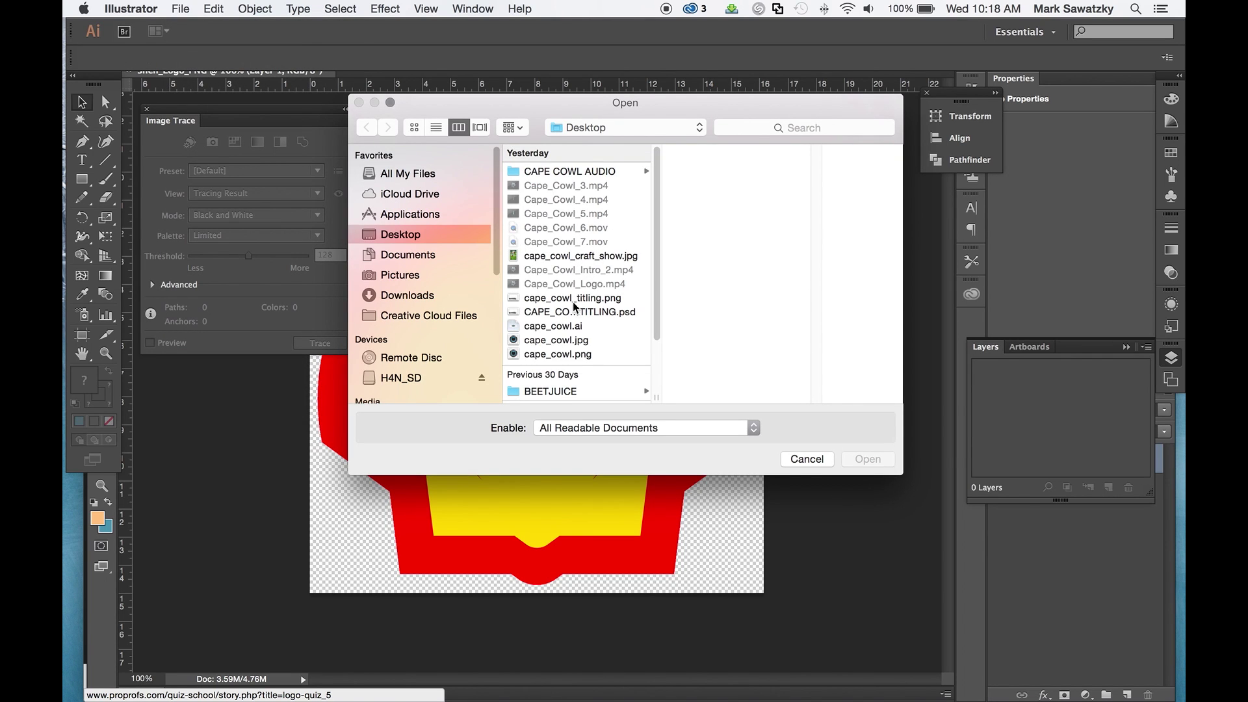
{"action": "scroll", "coordinate": [578, 311], "scroll_direction": "down", "scroll_amount": 1}
{"action": "scroll", "coordinate": [581, 313], "scroll_direction": "down", "scroll_amount": 3}
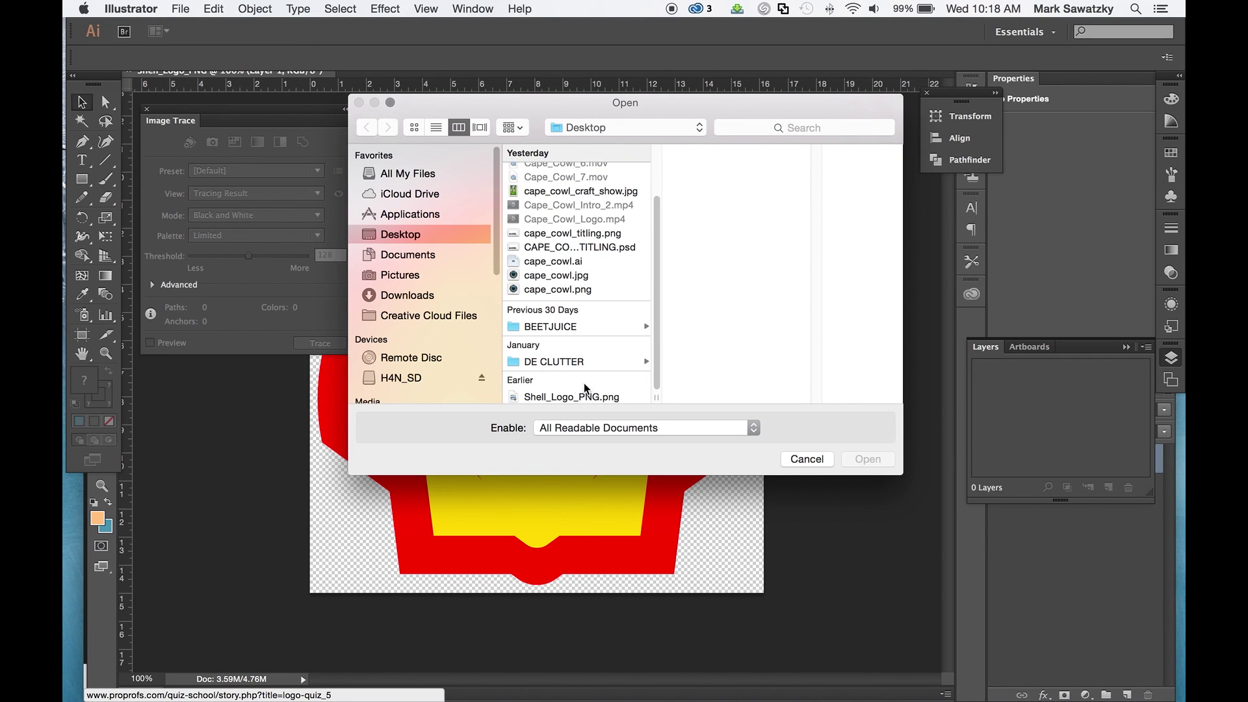
{"action": "left_click", "coordinate": [568, 398]}
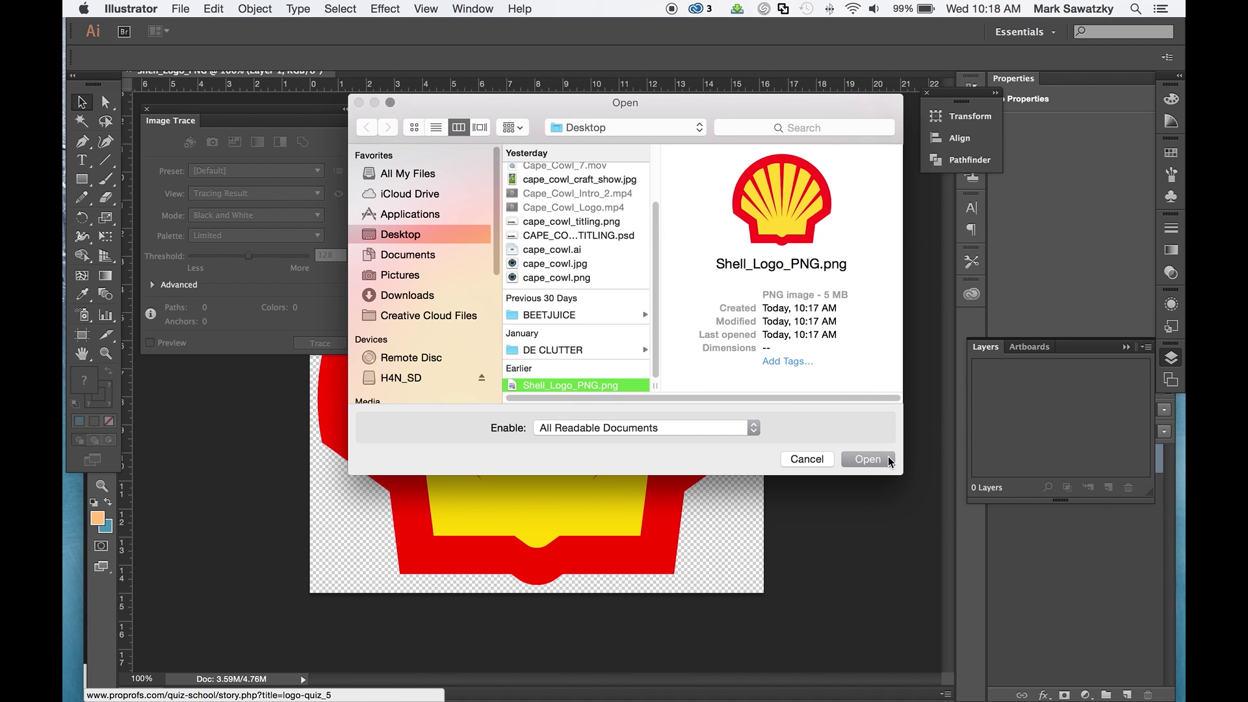
{"action": "left_click", "coordinate": [868, 460]}
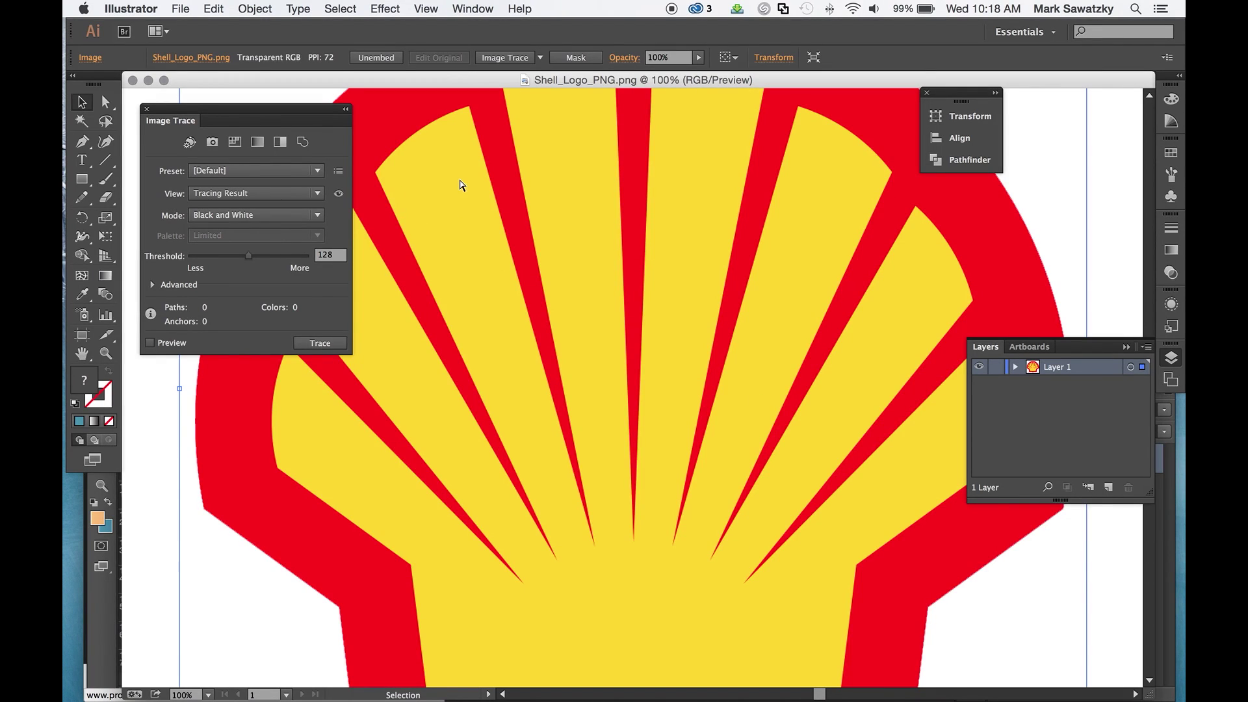
{"action": "key", "text": "super+minus"}
{"action": "key", "text": "super+minus"}
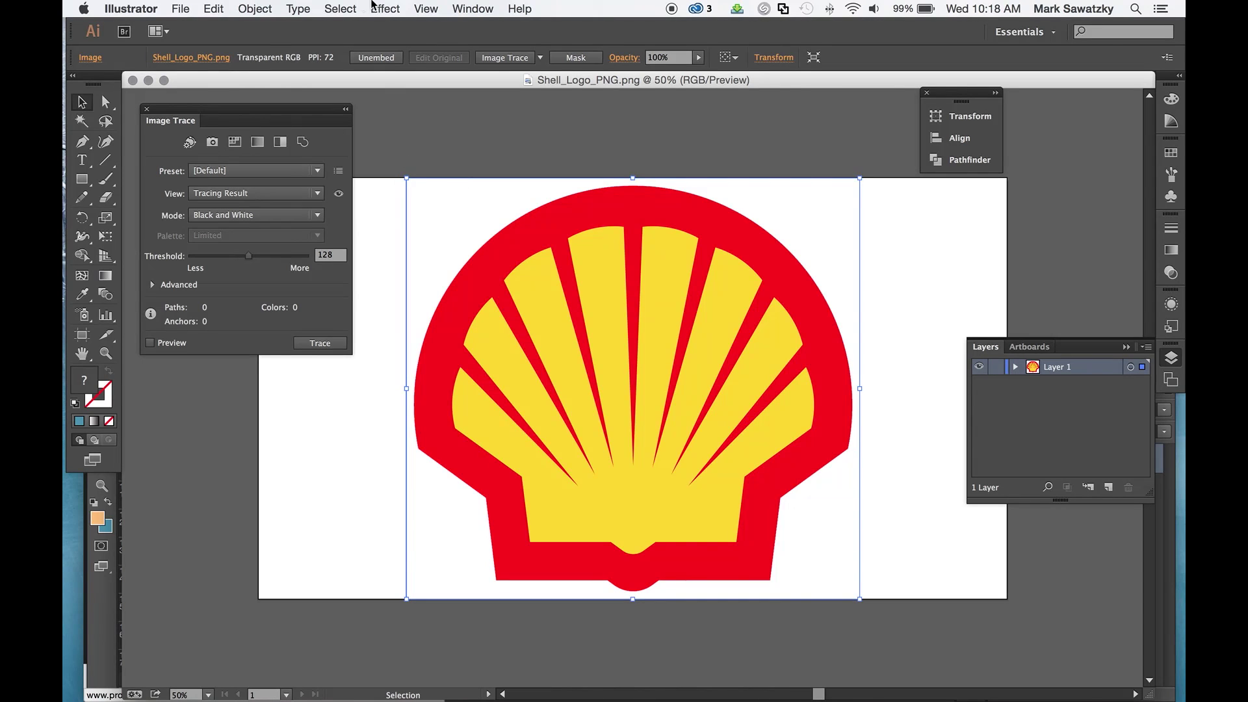
Show the transparency grid and set the Image Trace mode to Color.
{"action": "left_click", "coordinate": [418, 8]}
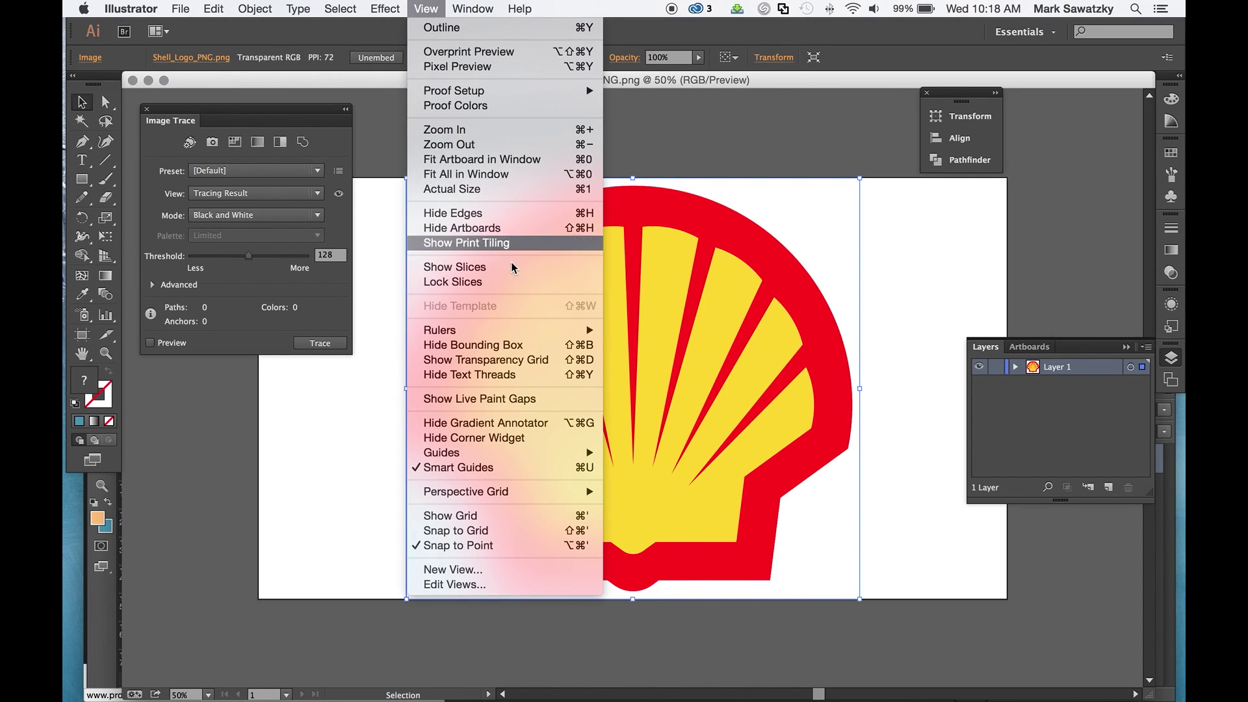
{"action": "left_click", "coordinate": [525, 363]}
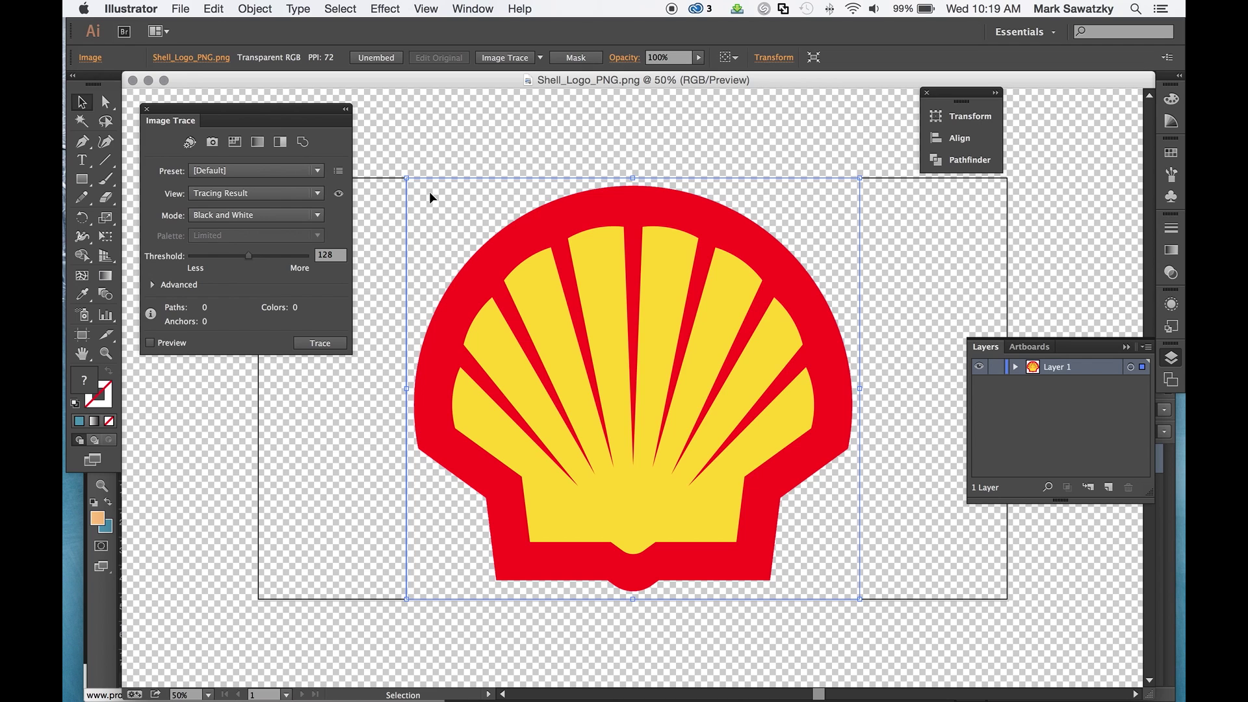
{"action": "left_click", "coordinate": [312, 215]}
Trace the logo in Color mode with the colour count reduced to 2.
{"action": "left_click", "coordinate": [273, 237]}
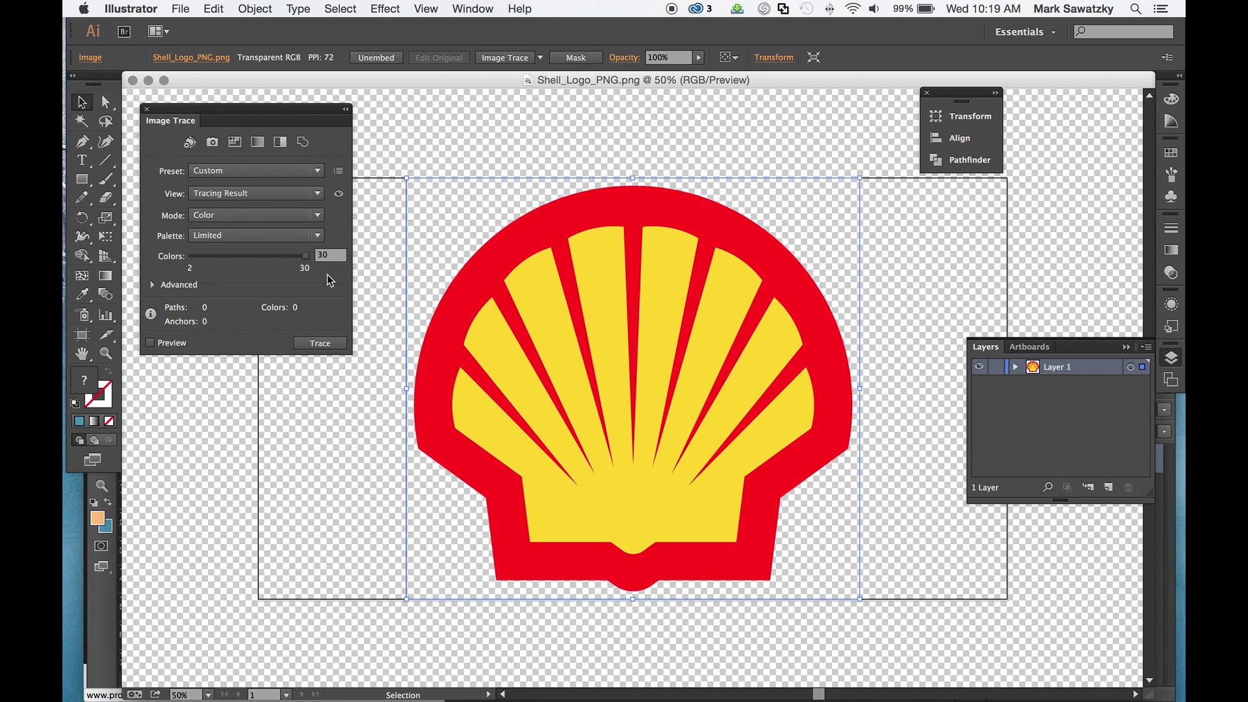
{"action": "left_click_drag", "start_coordinate": [304, 257], "coordinate": [192, 257]}
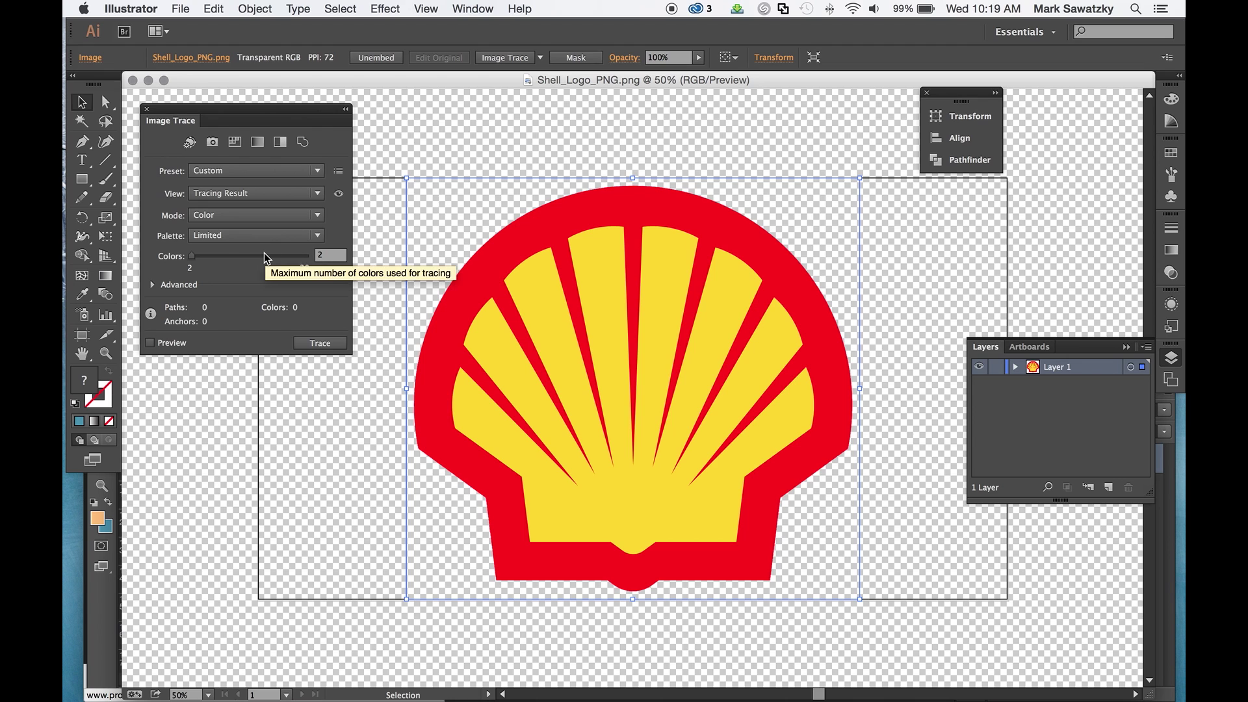
{"action": "left_click", "coordinate": [338, 345]}
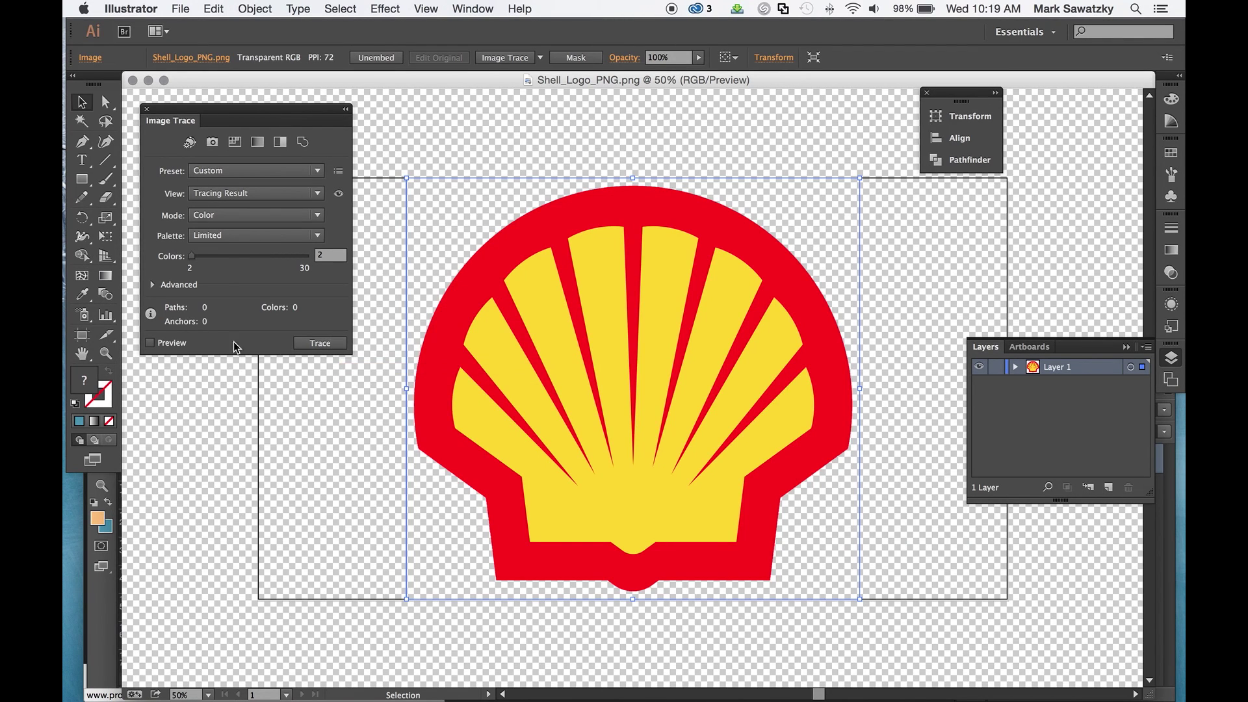
{"action": "left_click", "coordinate": [325, 343]}
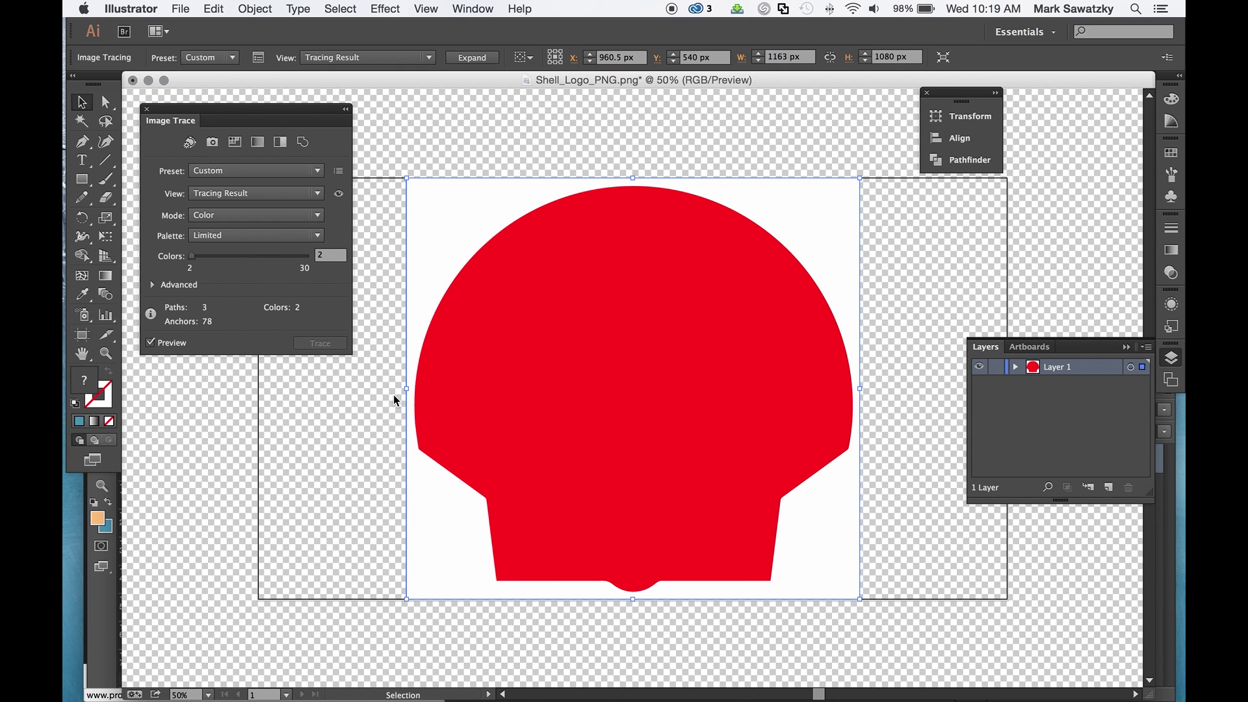
Raise the trace colours to 3 and retrace the logo in red and yellow.
{"action": "left_click", "coordinate": [308, 257]}
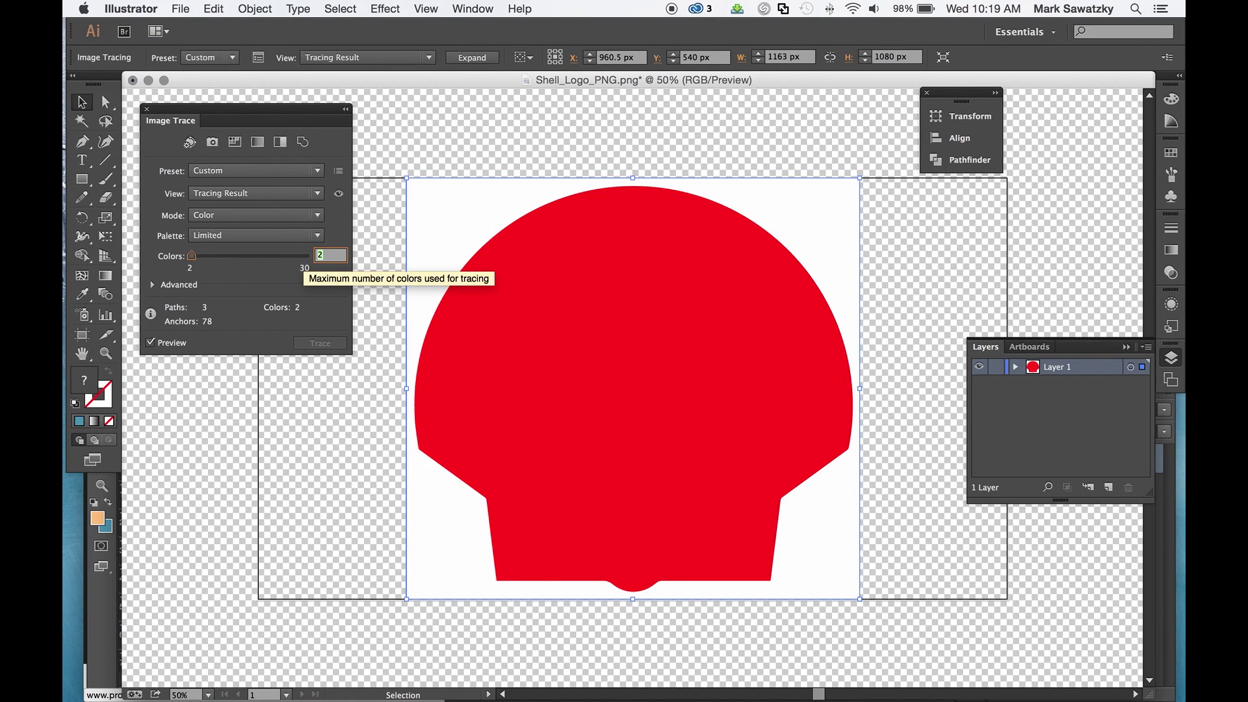
{"action": "type", "text": "3"}
{"action": "key", "text": "Return"}
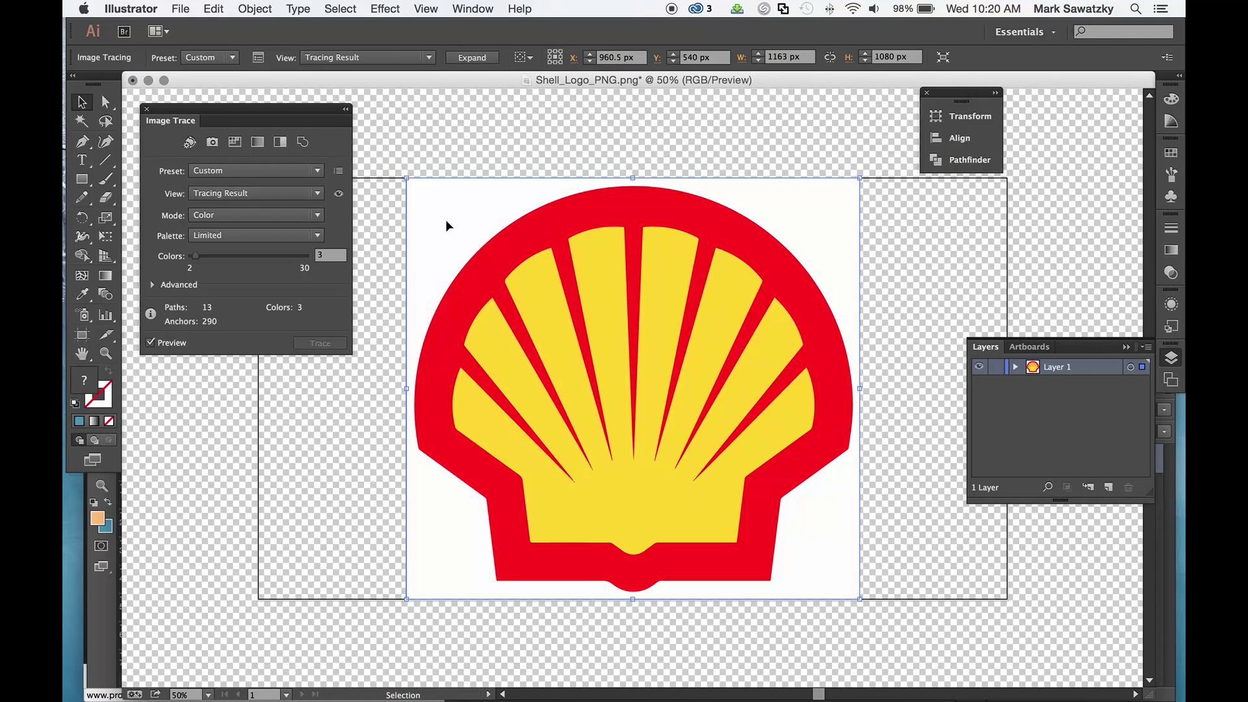
{"action": "left_click", "coordinate": [106, 104]}
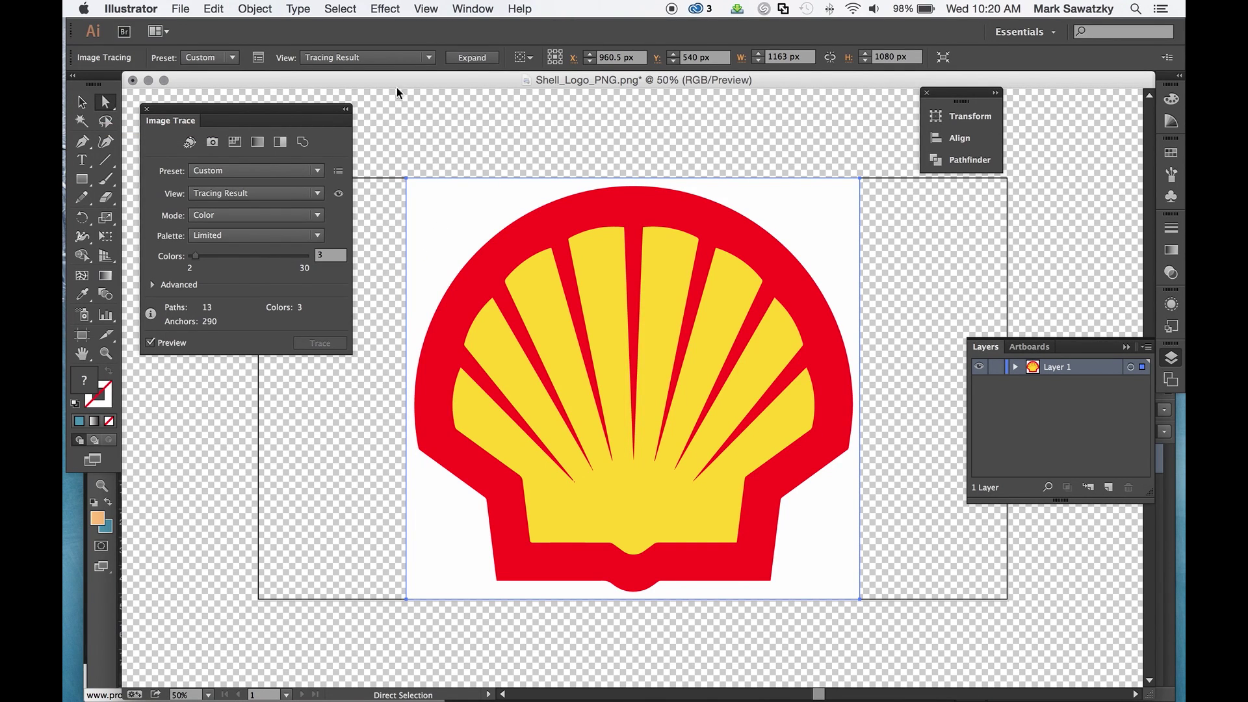
Expand the trace and delete the white background shape with the Direct Selection tool.
{"action": "left_click", "coordinate": [486, 57]}
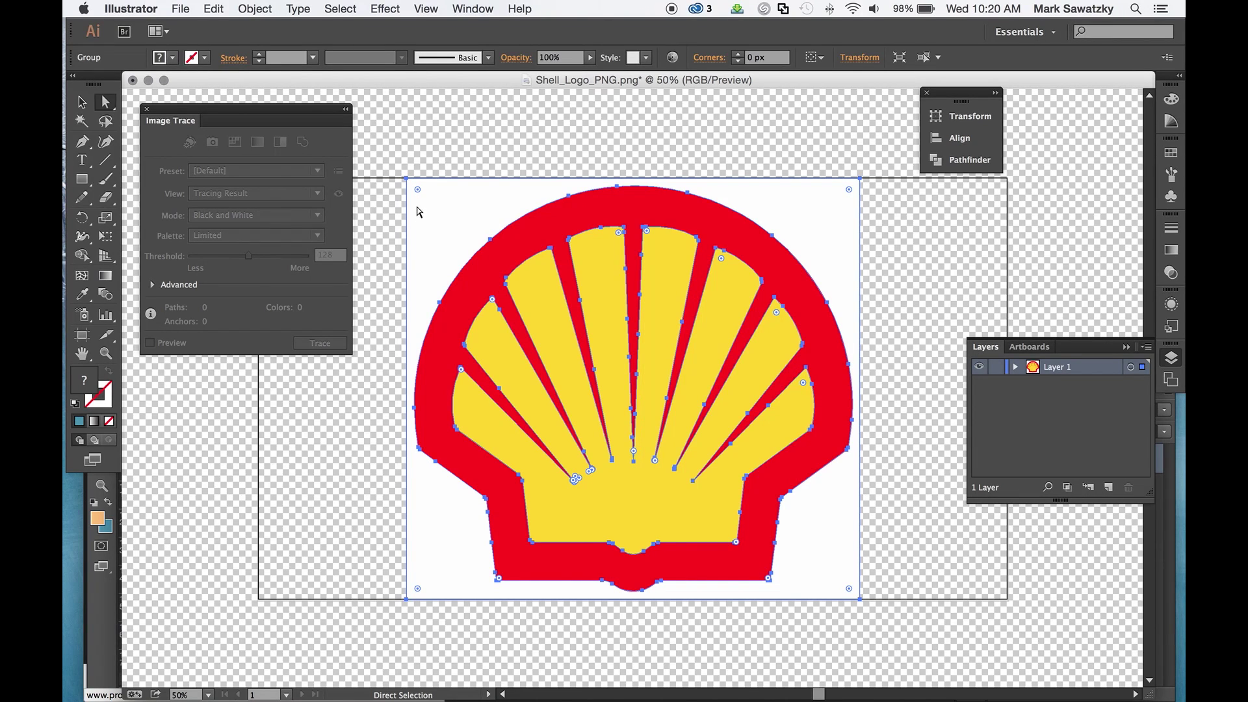
{"action": "left_click", "coordinate": [82, 102]}
{"action": "left_click", "coordinate": [383, 255]}
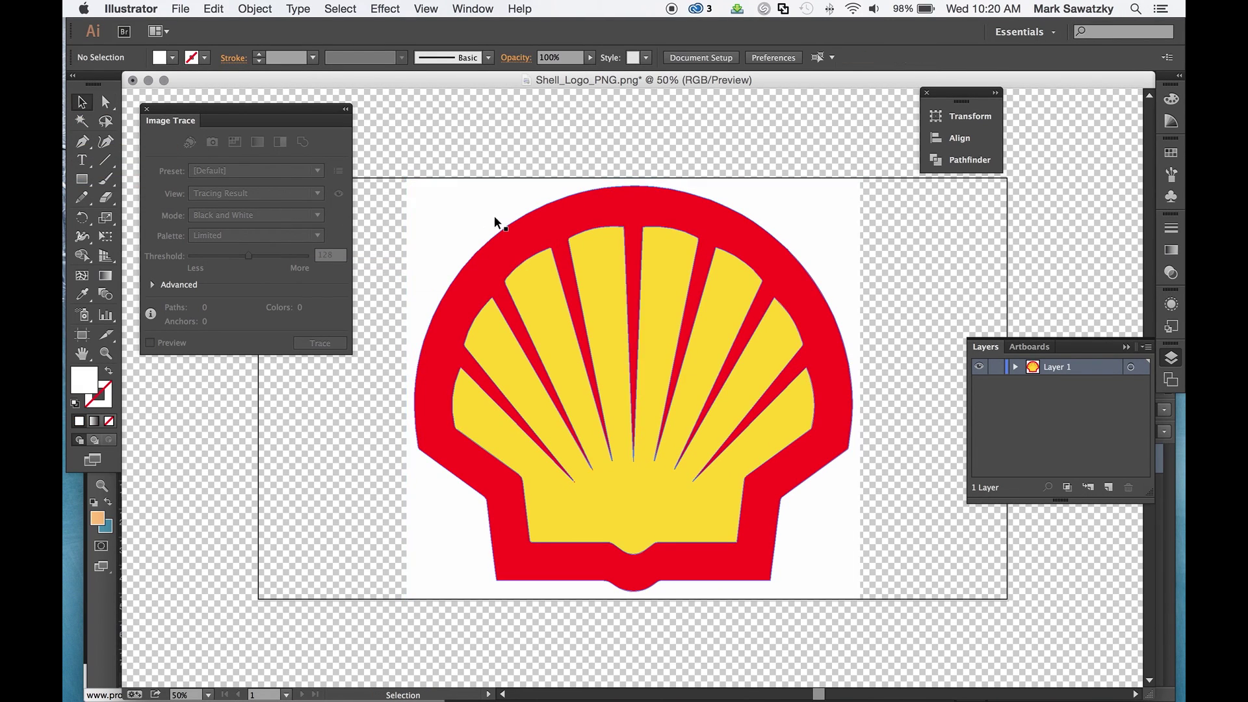
{"action": "left_click", "coordinate": [106, 102]}
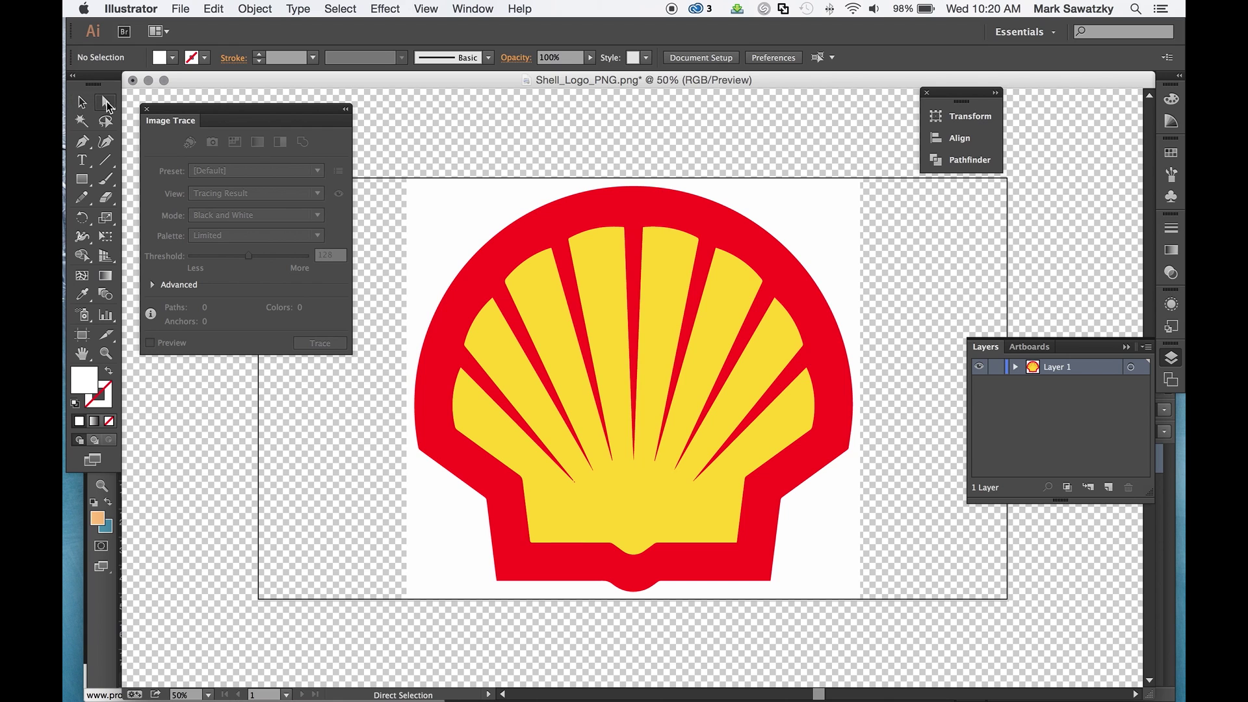
{"action": "left_click", "coordinate": [488, 278]}
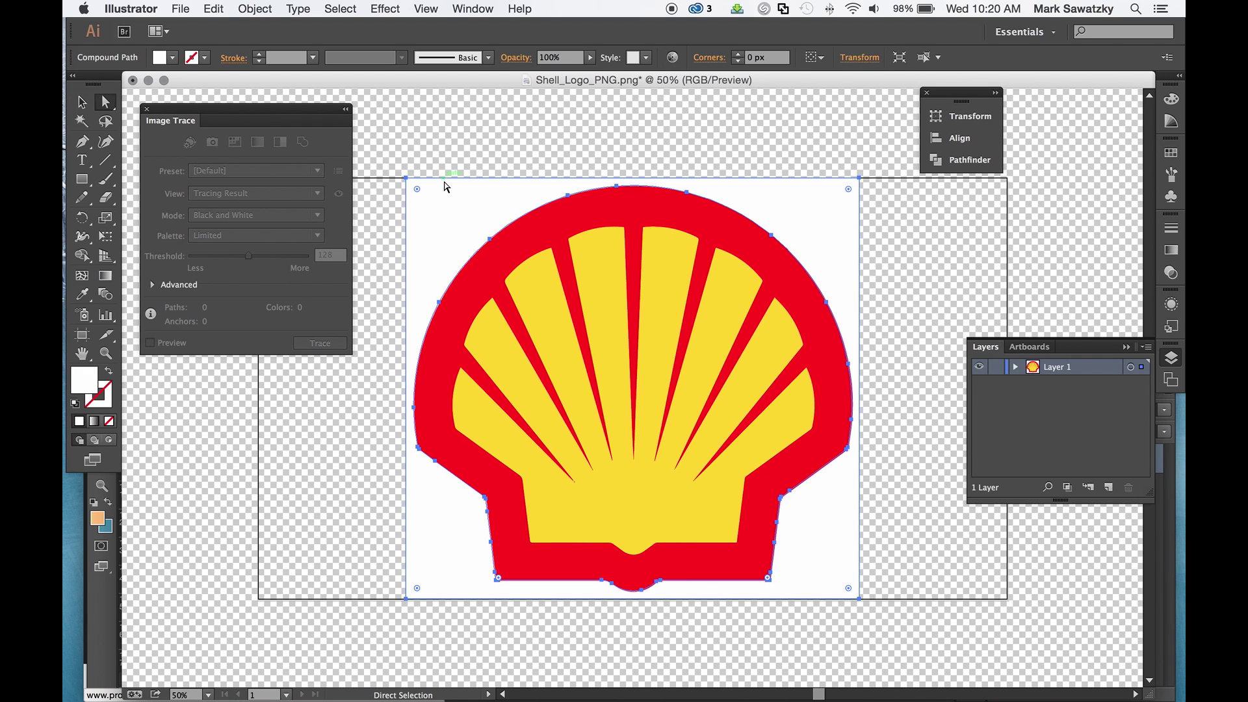
{"action": "key", "text": "Delete"}
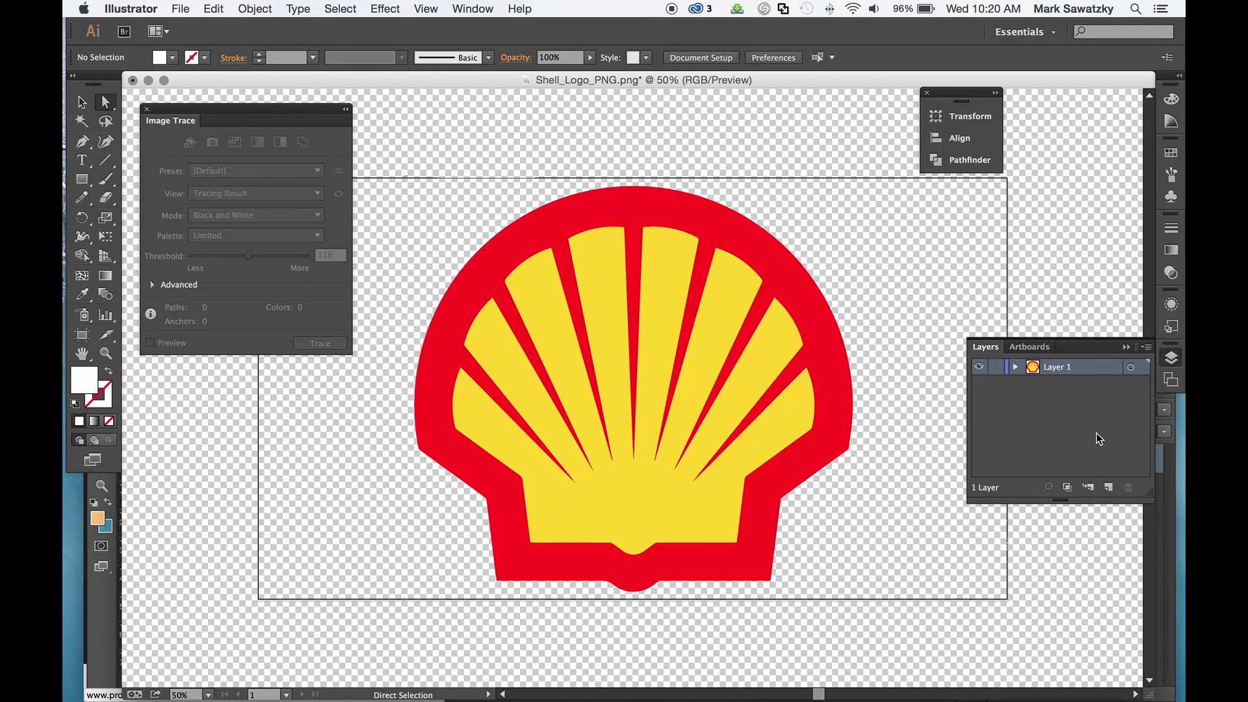
{"action": "left_click", "coordinate": [1094, 449]}
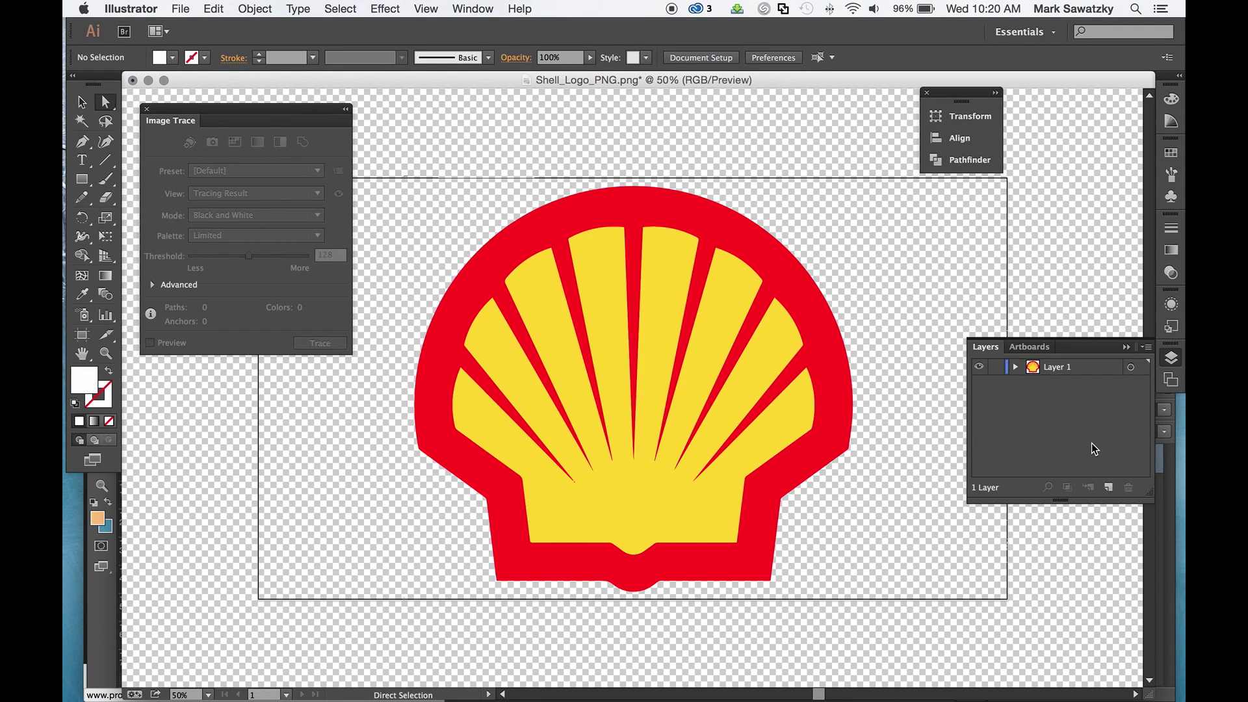
Add Layer 2 and move the yellow shell shape from Layer 1 onto it.
{"action": "left_click", "coordinate": [1109, 487]}
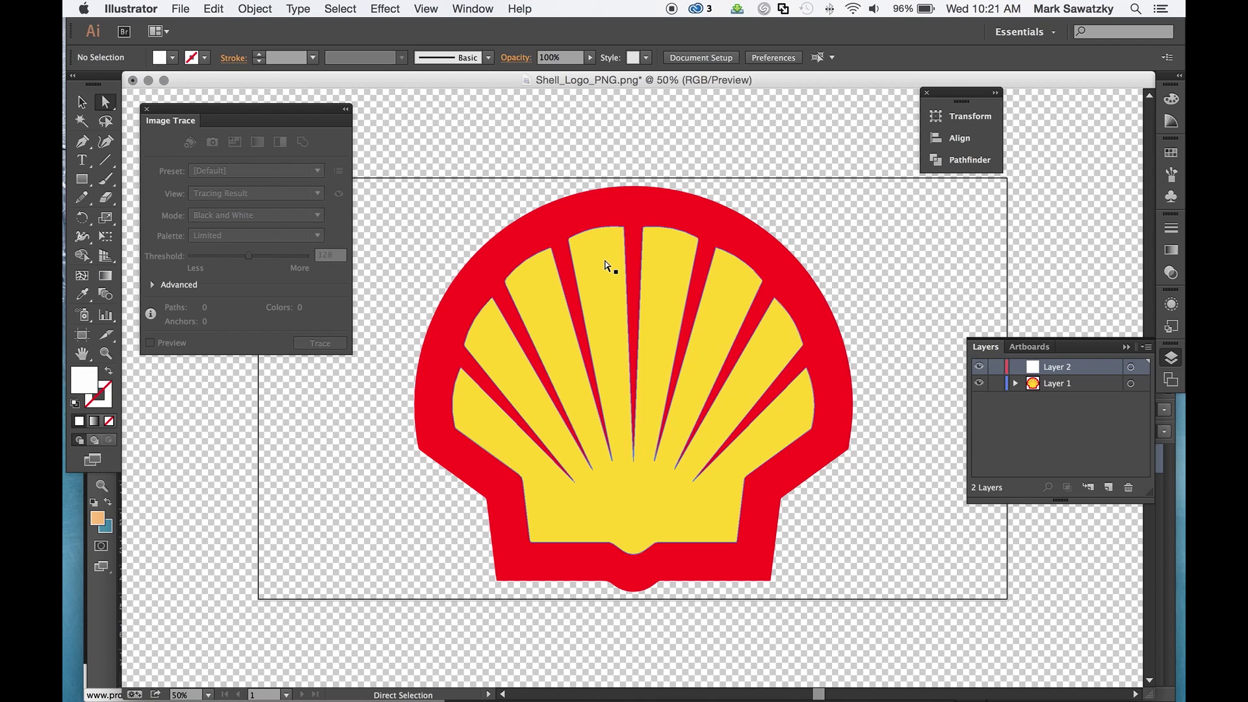
{"action": "left_click", "coordinate": [599, 277]}
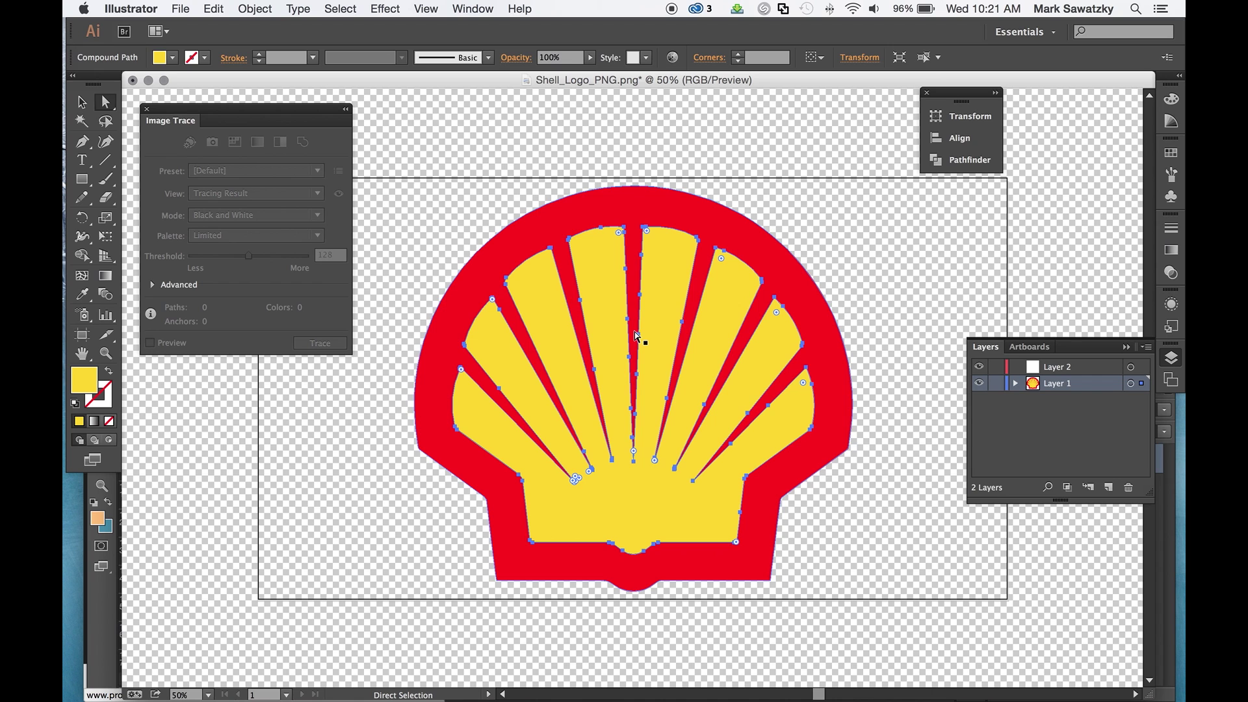
{"action": "key", "text": "Delete"}
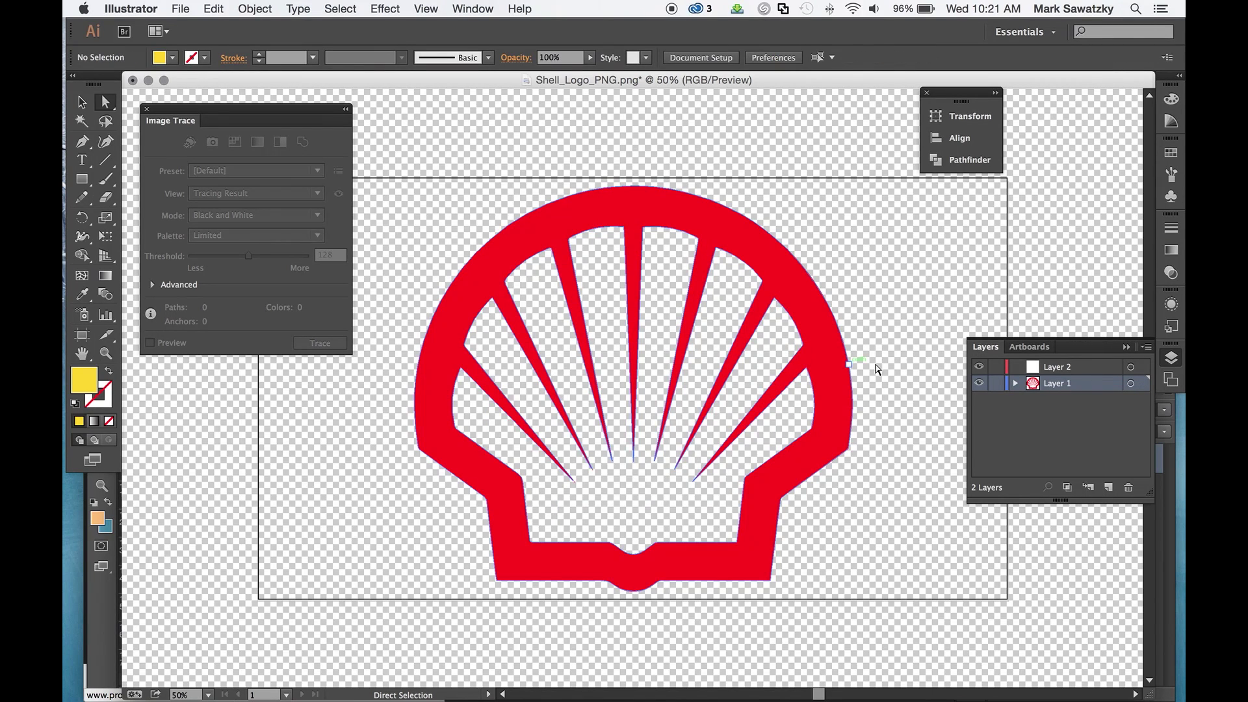
{"action": "left_click", "coordinate": [1067, 370]}
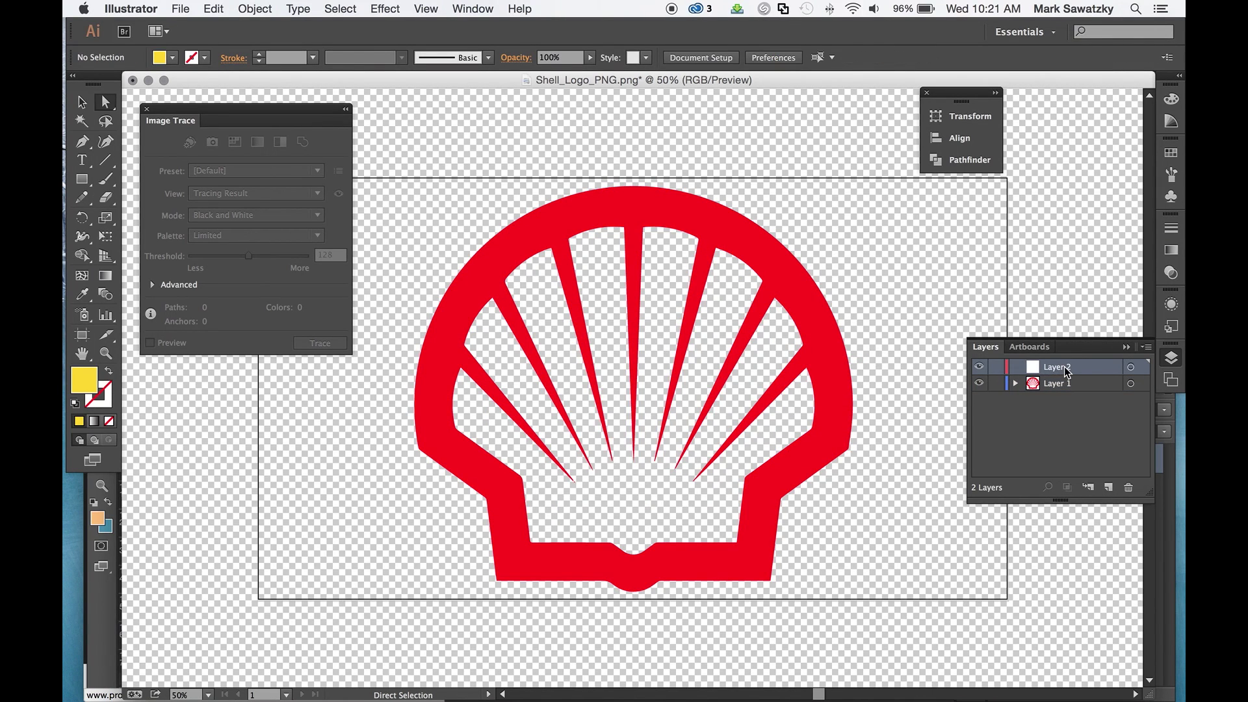
{"action": "key", "text": "super+z"}
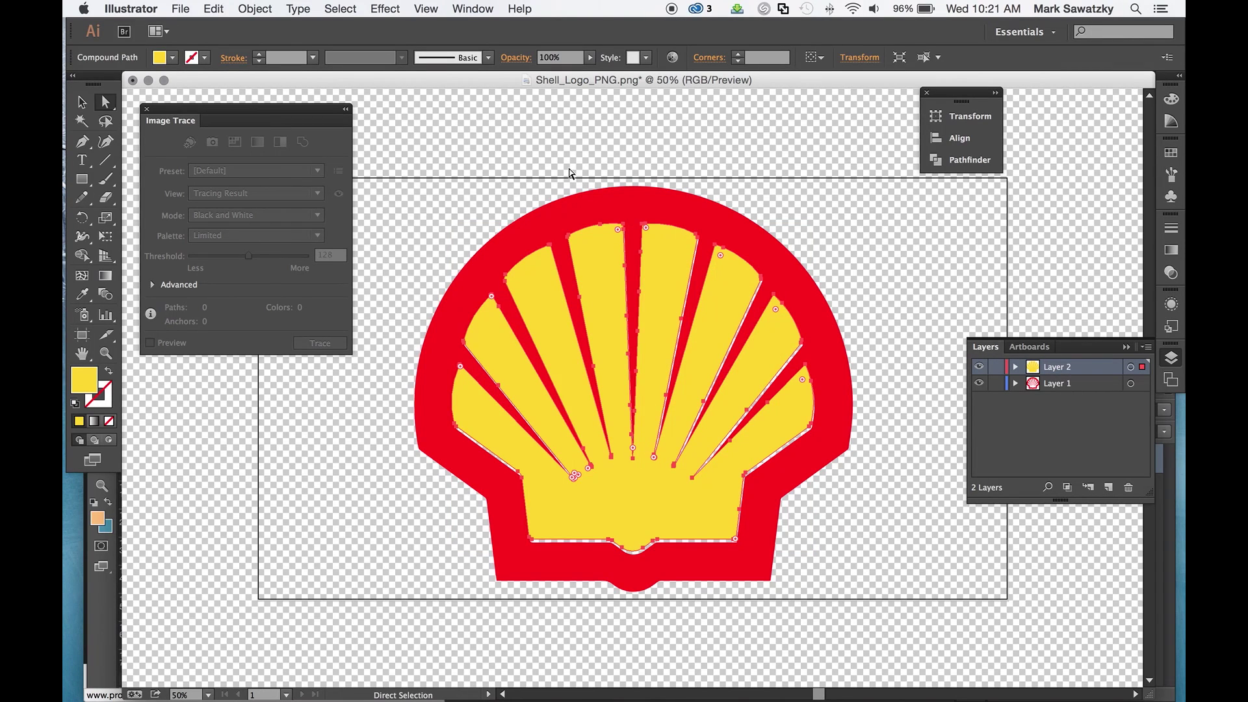
Nudge the yellow shape back into alignment with the red outline, then deselect it.
{"action": "key", "text": "Right"}
{"action": "key", "text": "Right"}
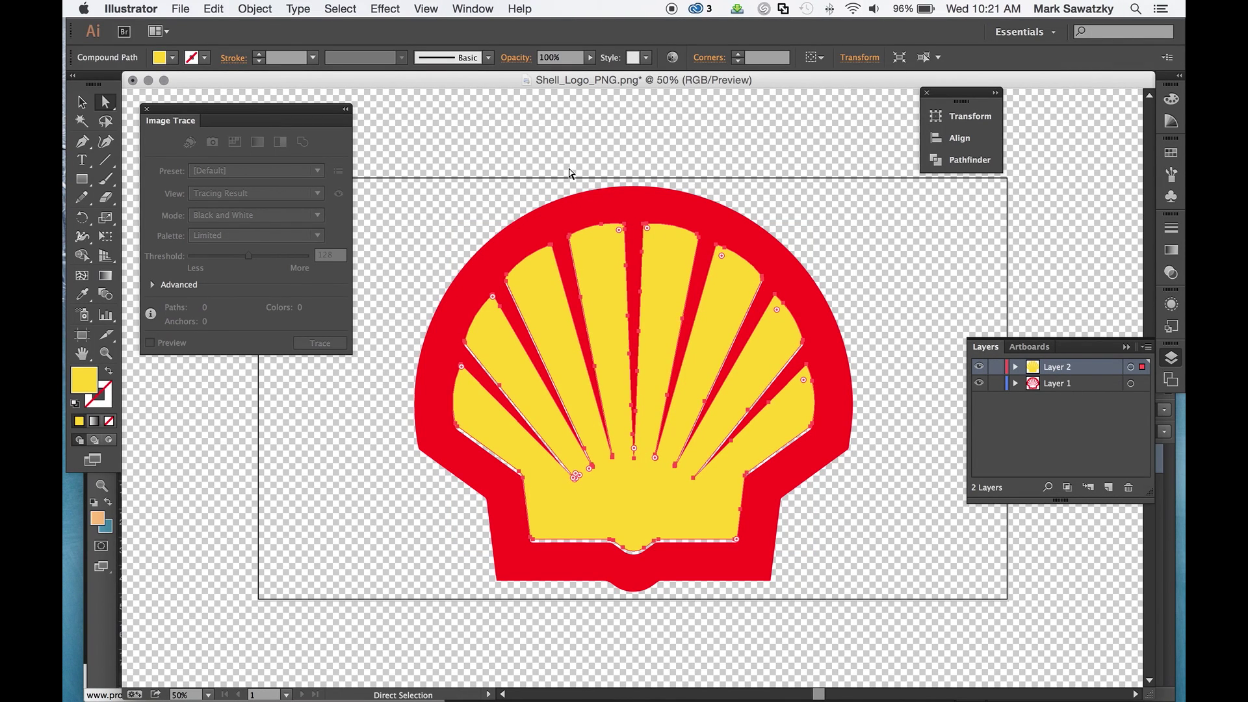
{"action": "key", "text": "Down"}
{"action": "key", "text": "Down"}
{"action": "key", "text": "Down"}
{"action": "key", "text": "Down"}
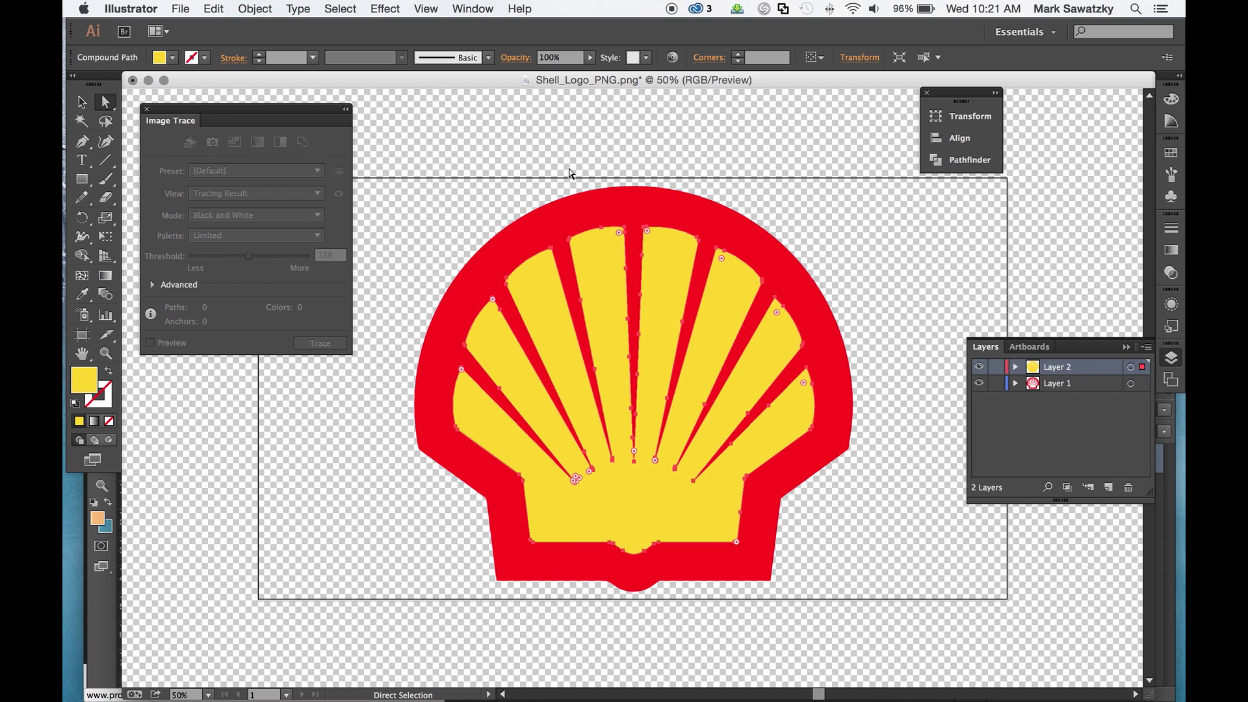
{"action": "key", "text": "Down"}
{"action": "key", "text": "Right"}
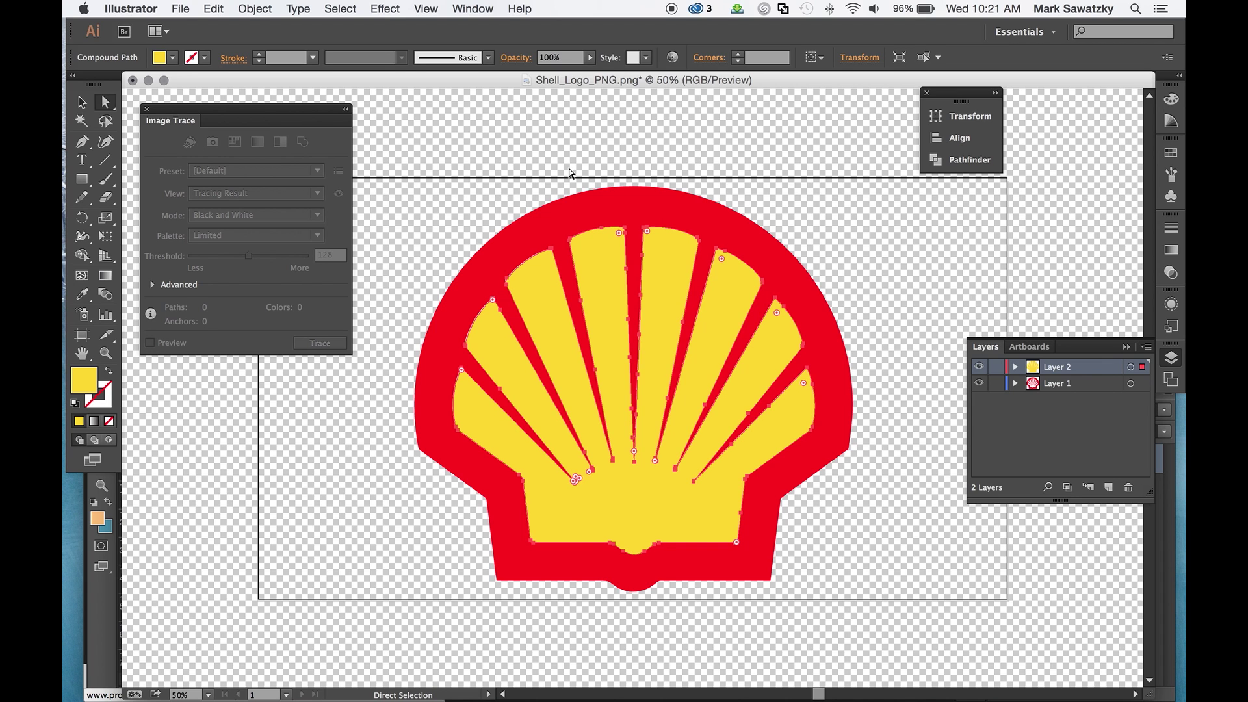
{"action": "key", "text": "Left"}
{"action": "key", "text": "Right"}
{"action": "key", "text": "Left"}
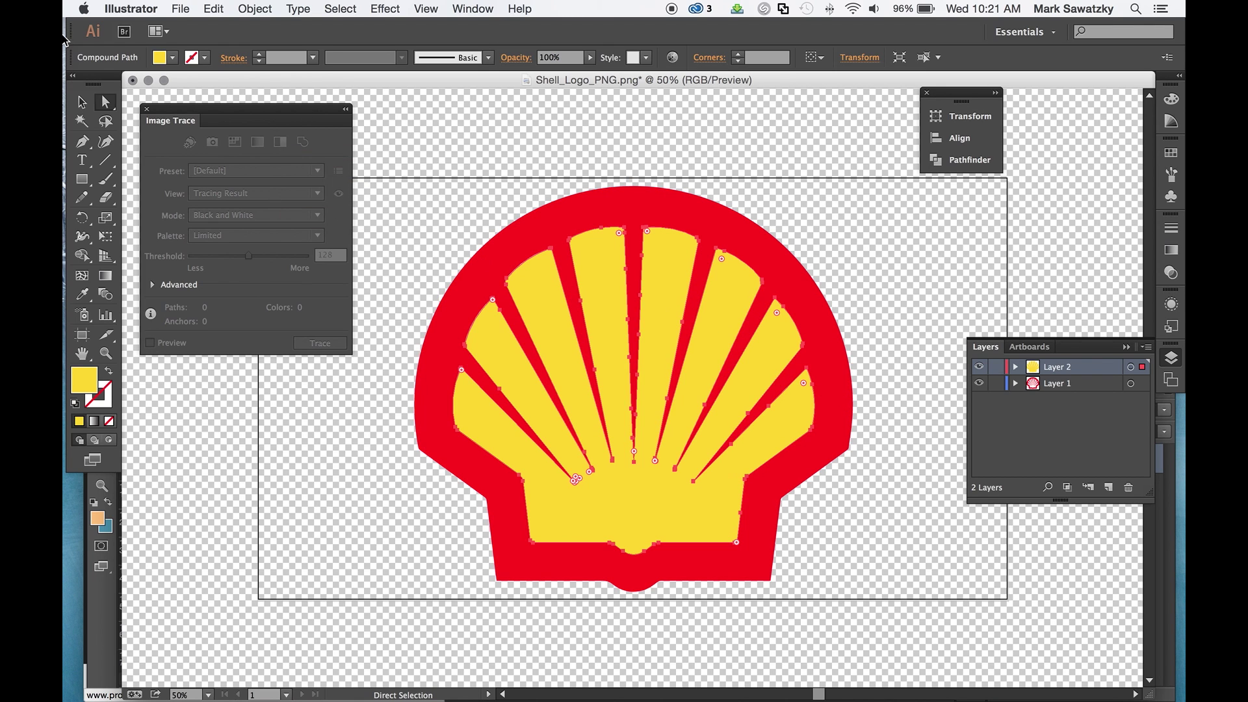
{"action": "left_click", "coordinate": [82, 101]}
{"action": "left_click", "coordinate": [444, 202]}
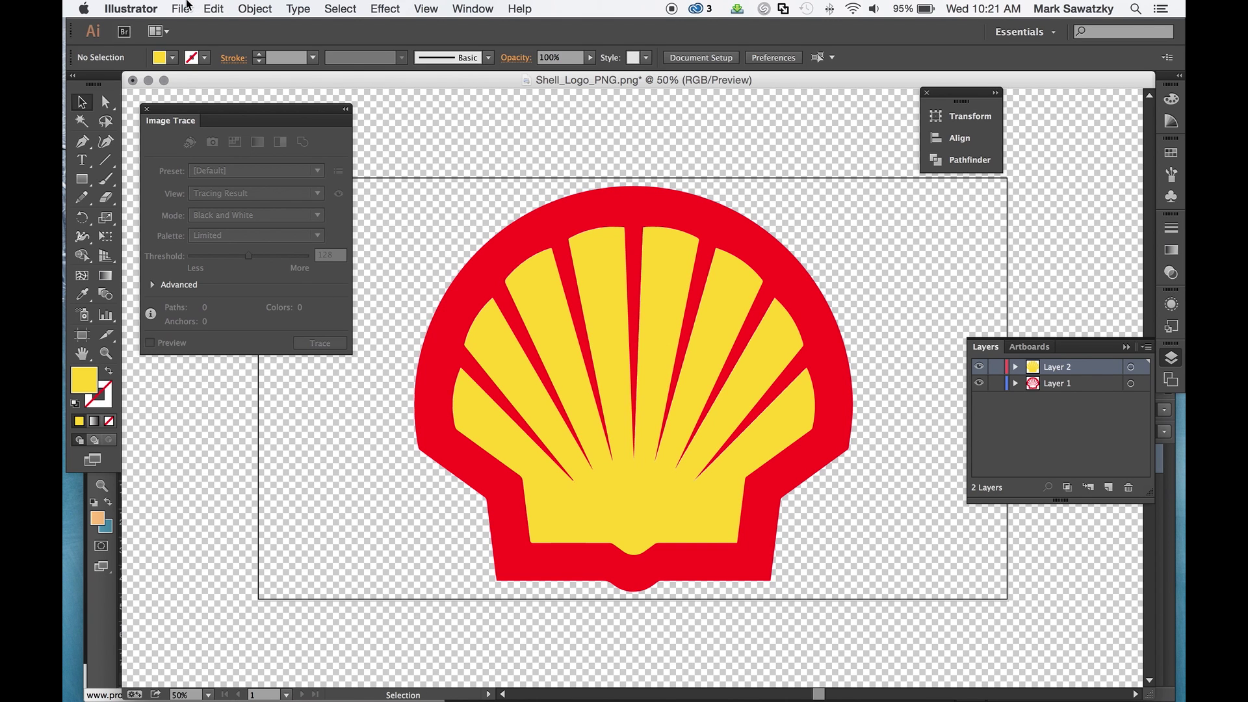
Save the logo as Shell_Logo.ai on the Desktop, accepting the default Illustrator options.
{"action": "left_click", "coordinate": [178, 8]}
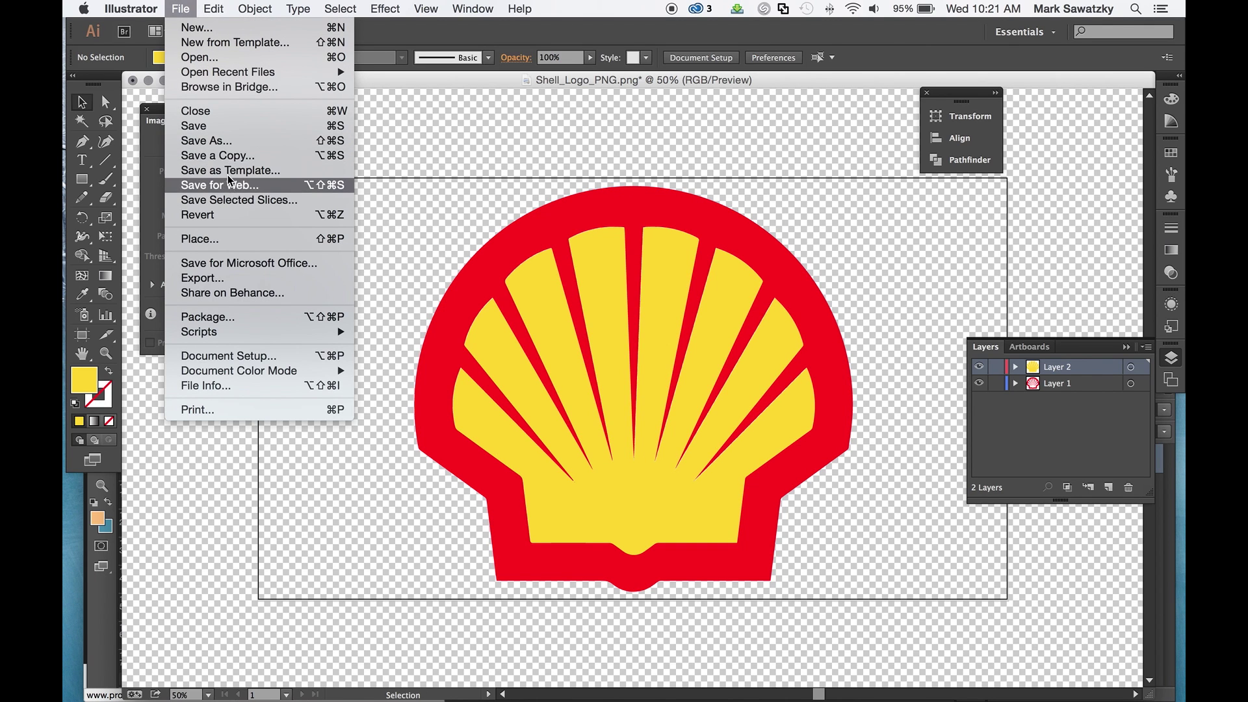
{"action": "left_click", "coordinate": [193, 125]}
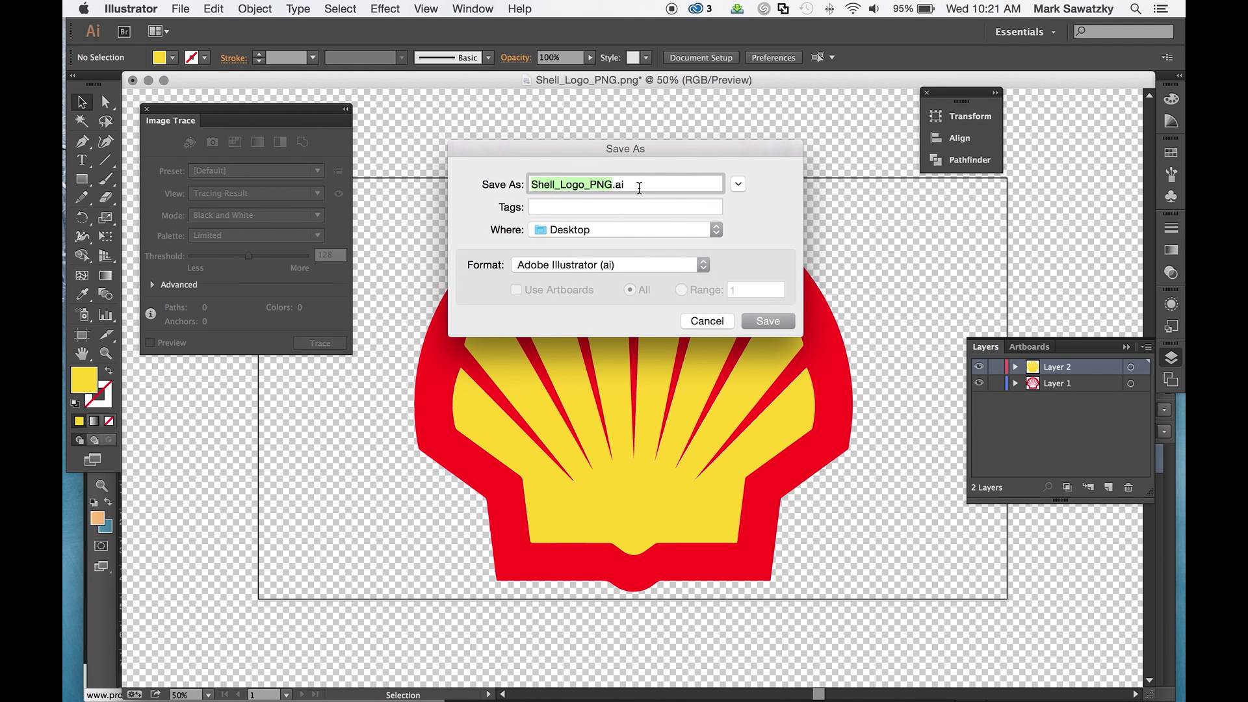
{"action": "key", "text": "Right"}
{"action": "key", "text": "BackSpace"}
{"action": "key", "text": "BackSpace"}
{"action": "key", "text": "BackSpace"}
{"action": "key", "text": "BackSpace"}
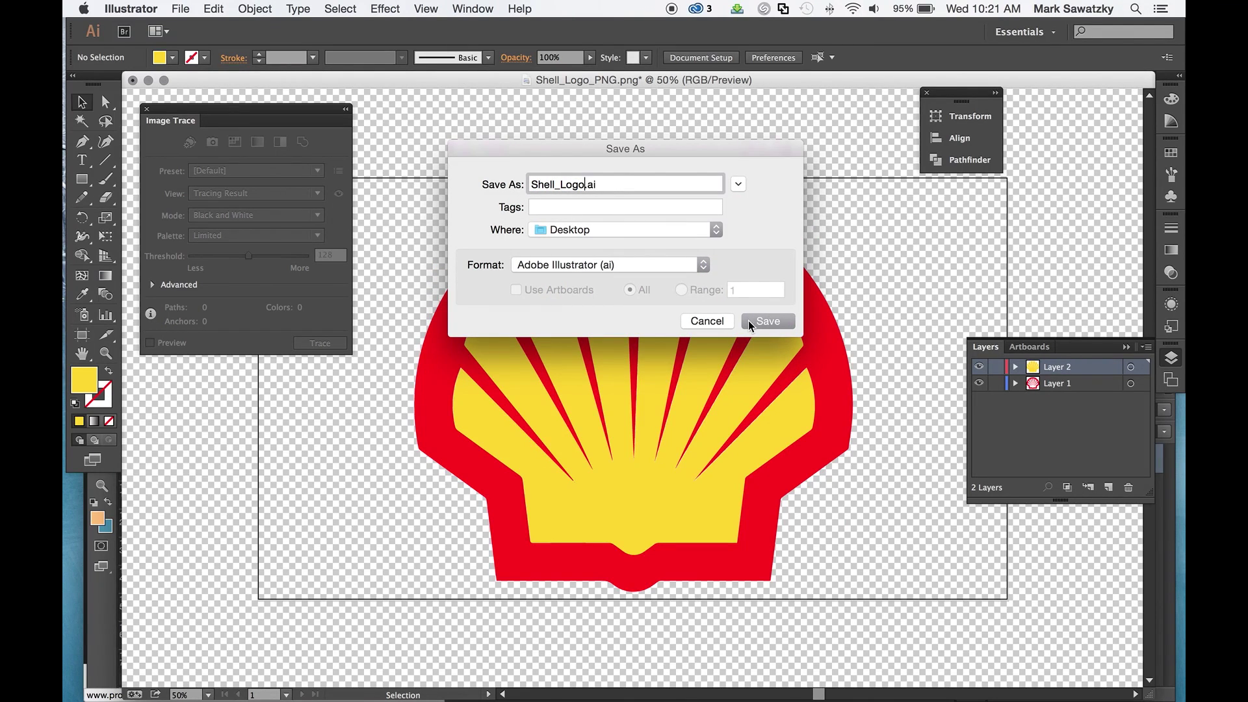
{"action": "left_click", "coordinate": [768, 322]}
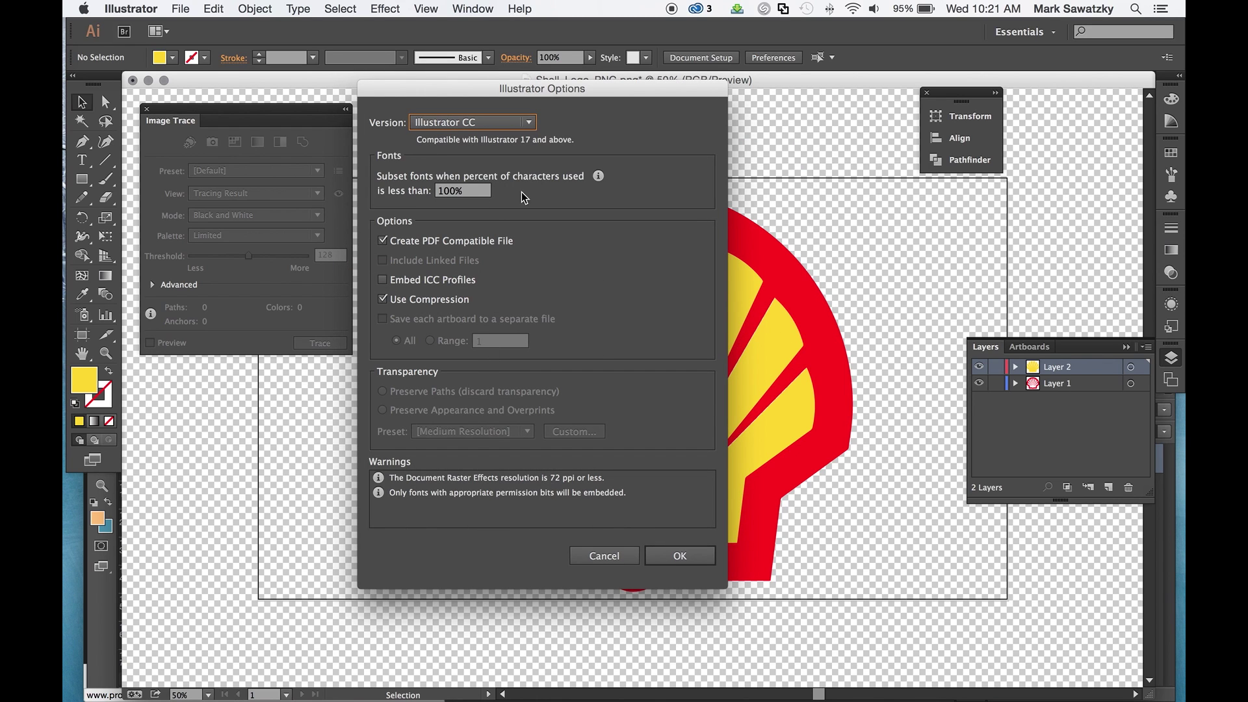
{"action": "left_click", "coordinate": [679, 555]}
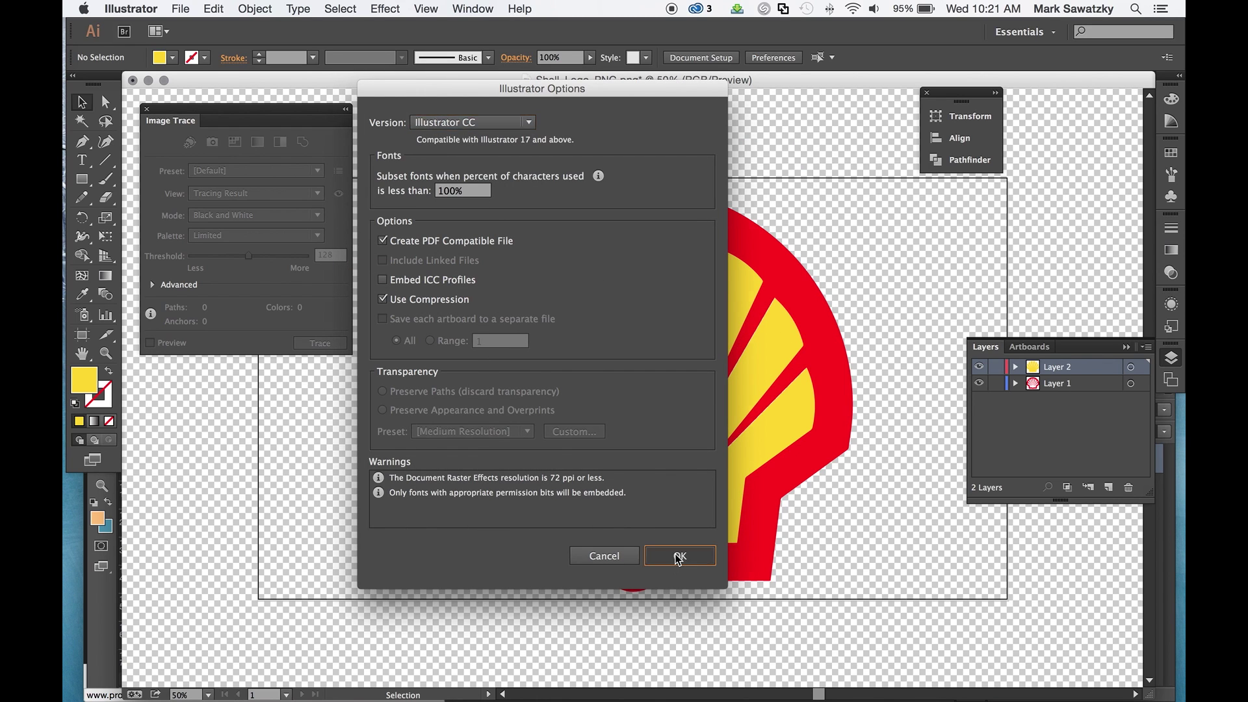
{"action": "mouse_move", "coordinate": [65, 55]}
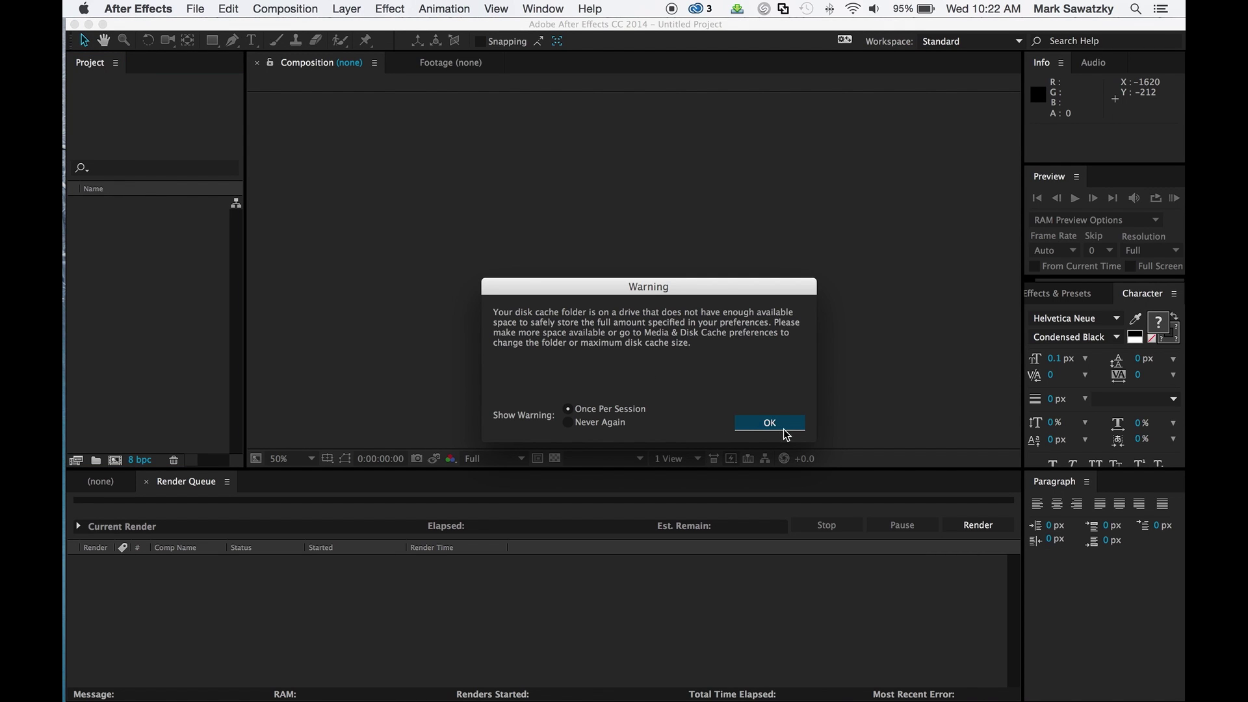
Dismiss the startup warnings and create a 1920×1080, 29.97 fps composition named Shell_Logo.
{"action": "left_click", "coordinate": [762, 422]}
{"action": "left_click", "coordinate": [764, 421]}
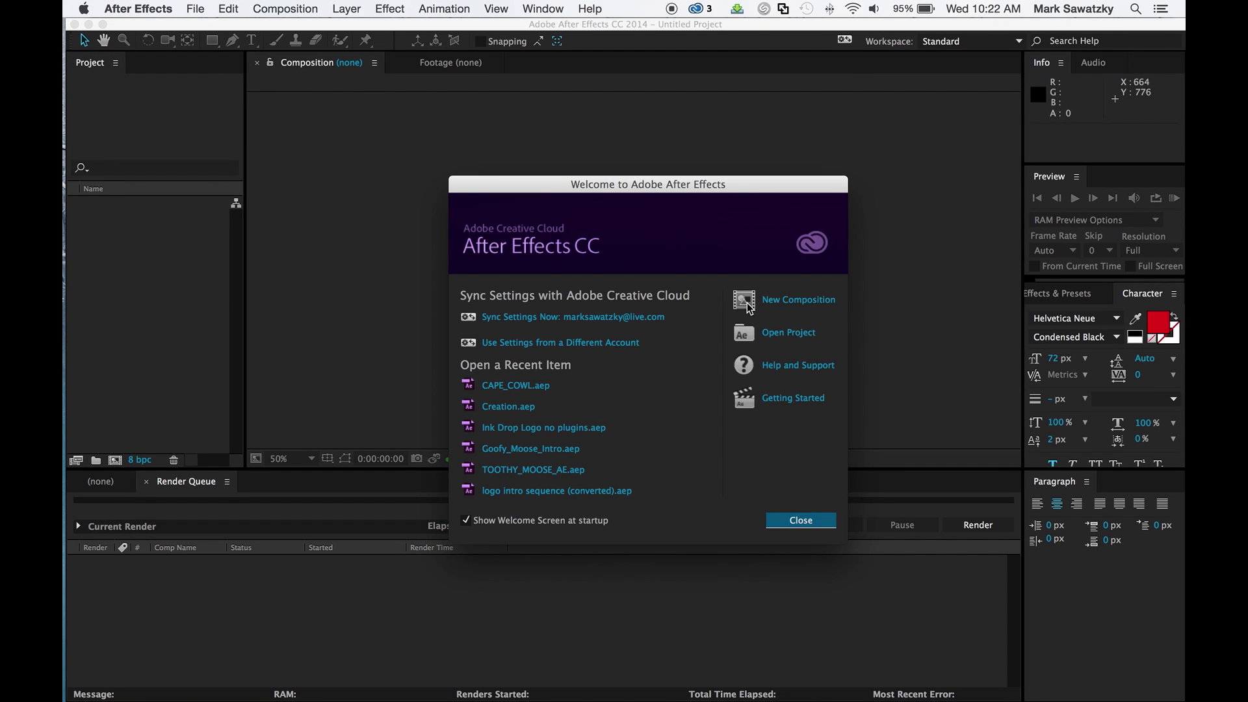
{"action": "left_click", "coordinate": [797, 303]}
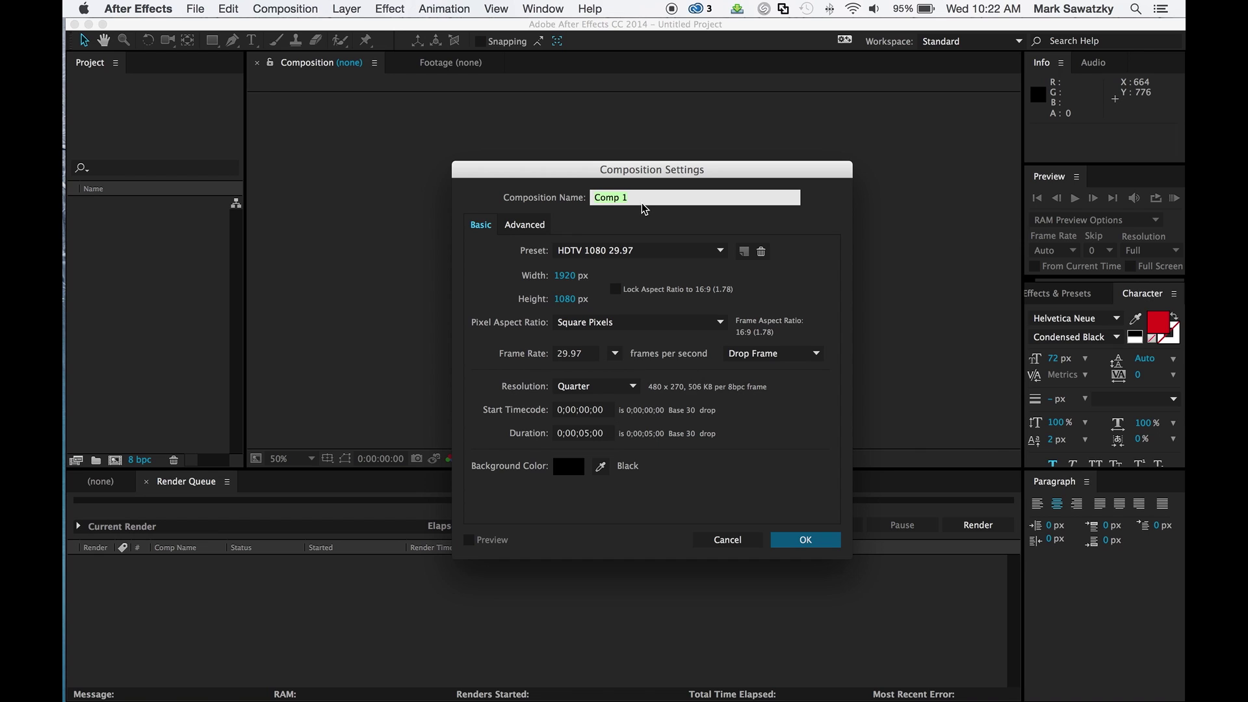
{"action": "type", "text": "Shell_Logo"}
{"action": "left_click", "coordinate": [824, 538]}
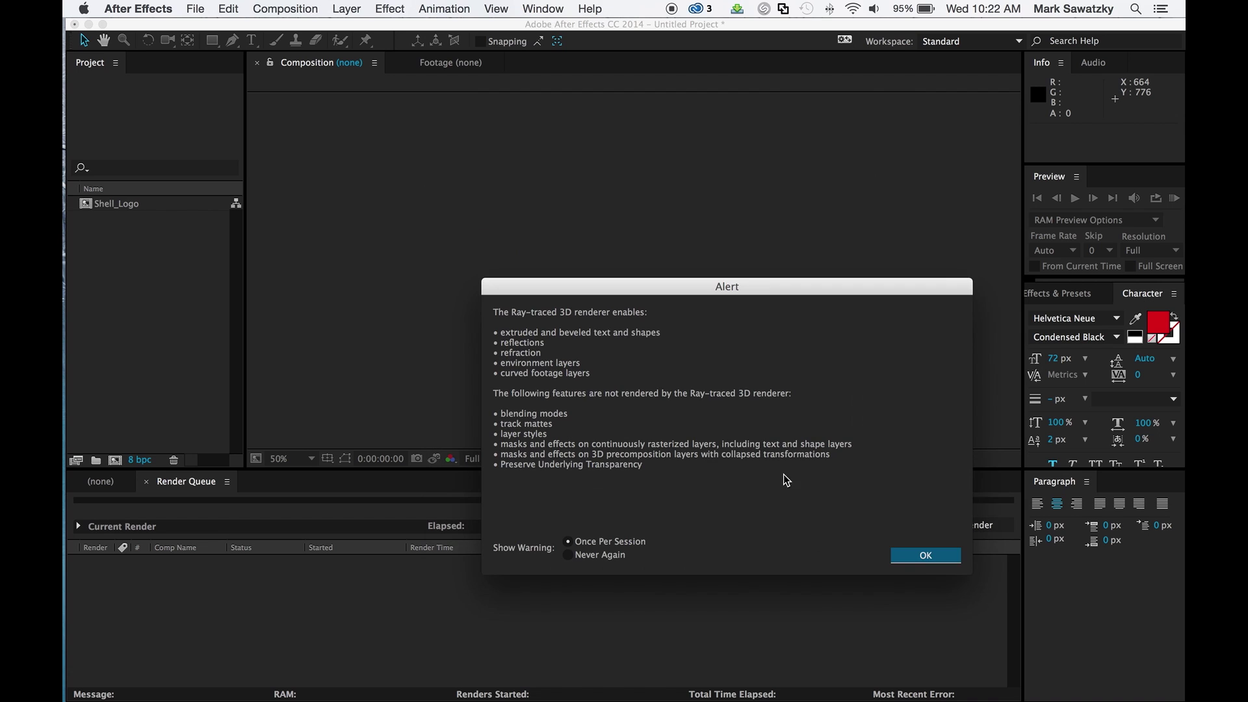
{"action": "left_click", "coordinate": [934, 558]}
{"action": "left_click", "coordinate": [111, 255]}
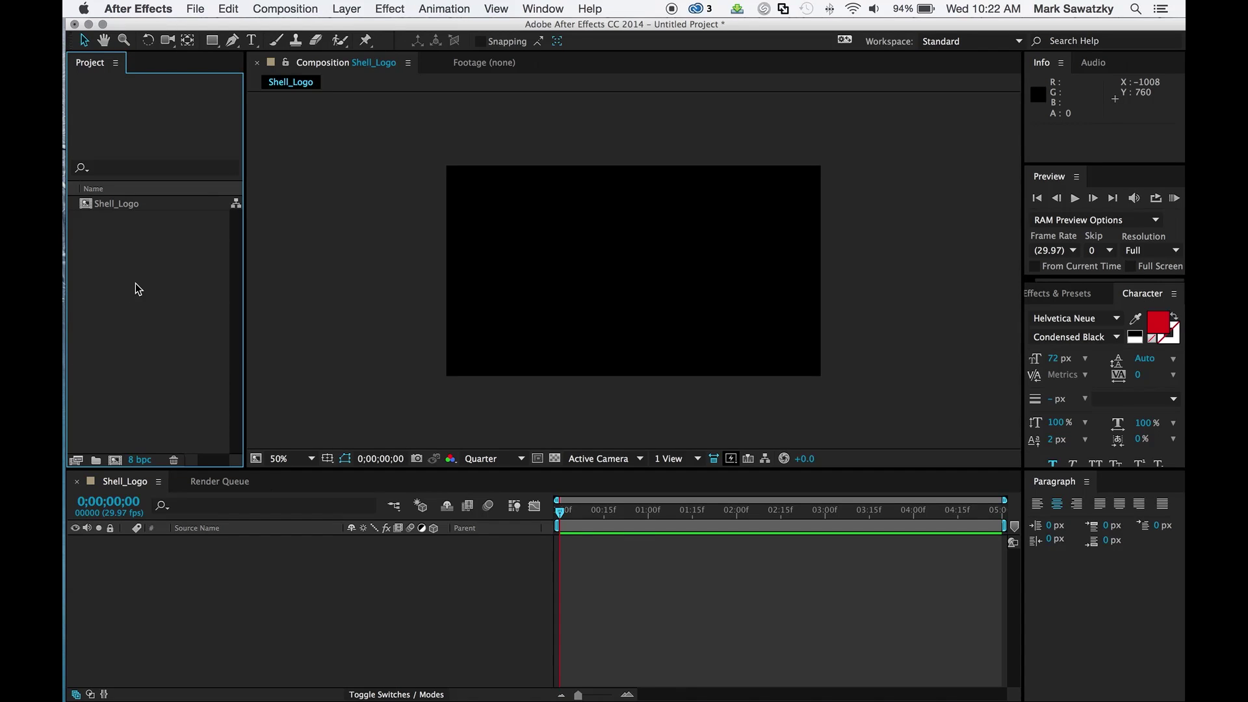
{"action": "double_click", "coordinate": [116, 239]}
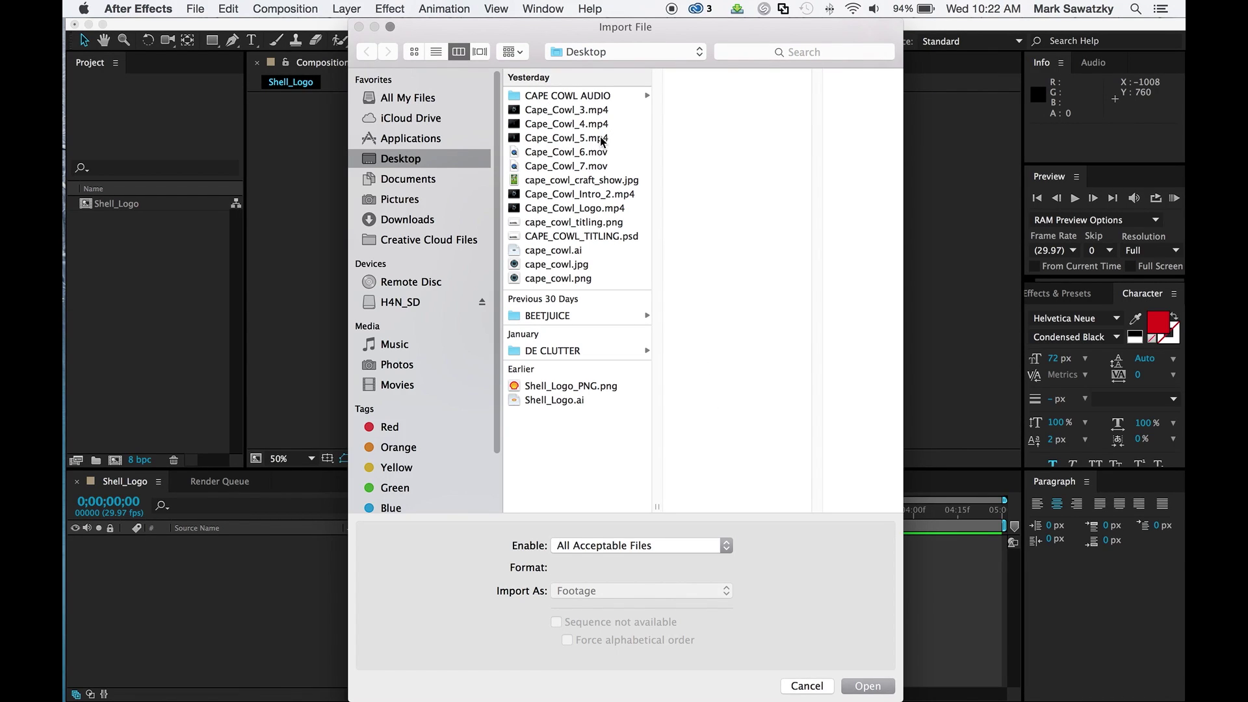
Import Shell_Logo.ai as a Composition with Layer Size footage dimensions.
{"action": "left_click", "coordinate": [553, 402]}
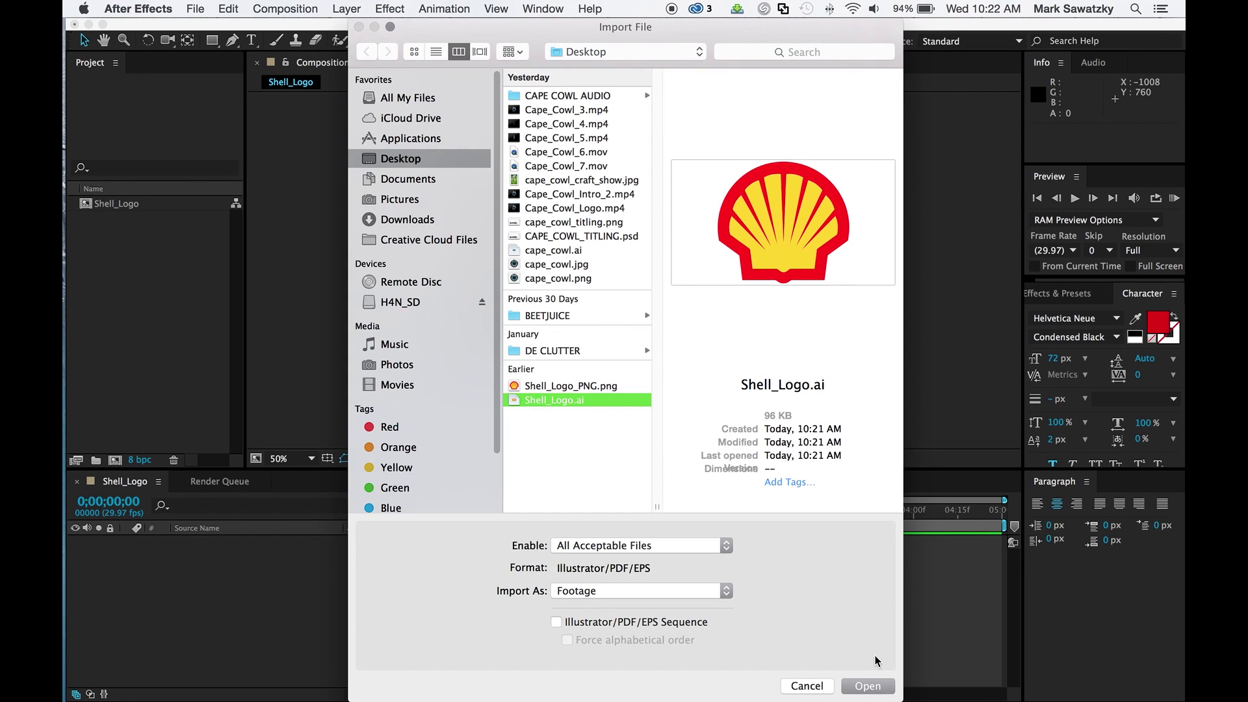
{"action": "left_click", "coordinate": [869, 688]}
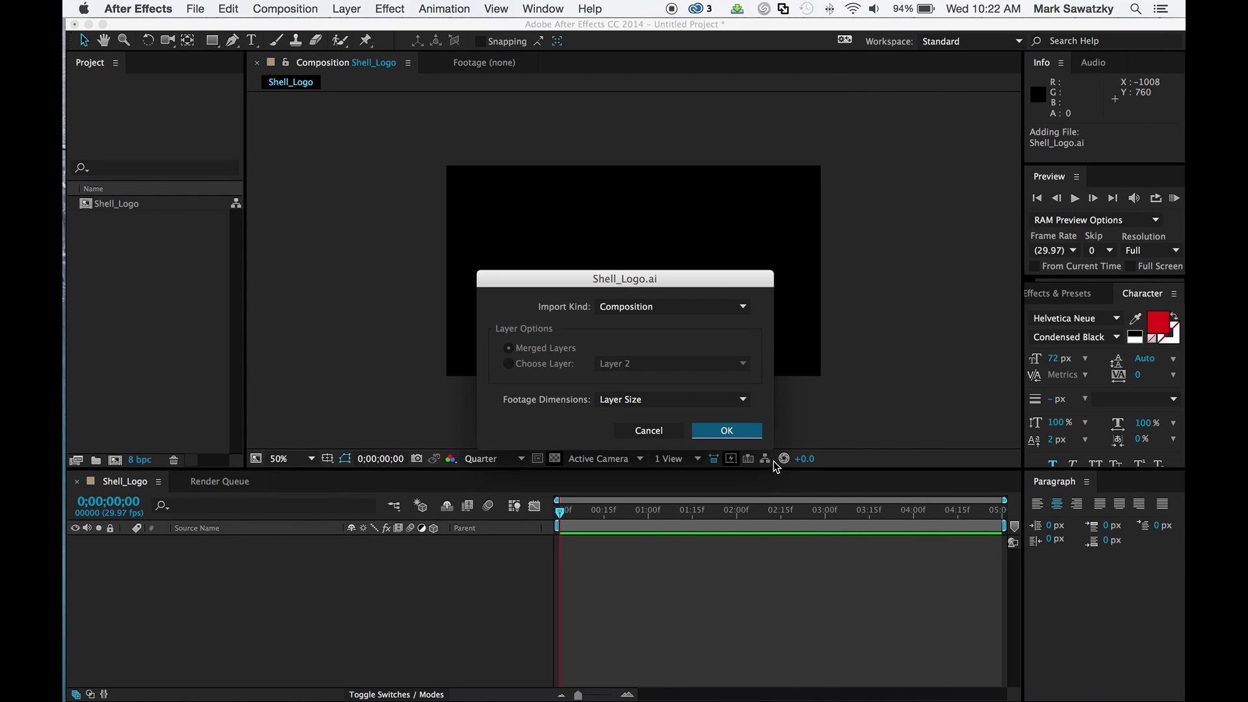
{"action": "left_click", "coordinate": [743, 307]}
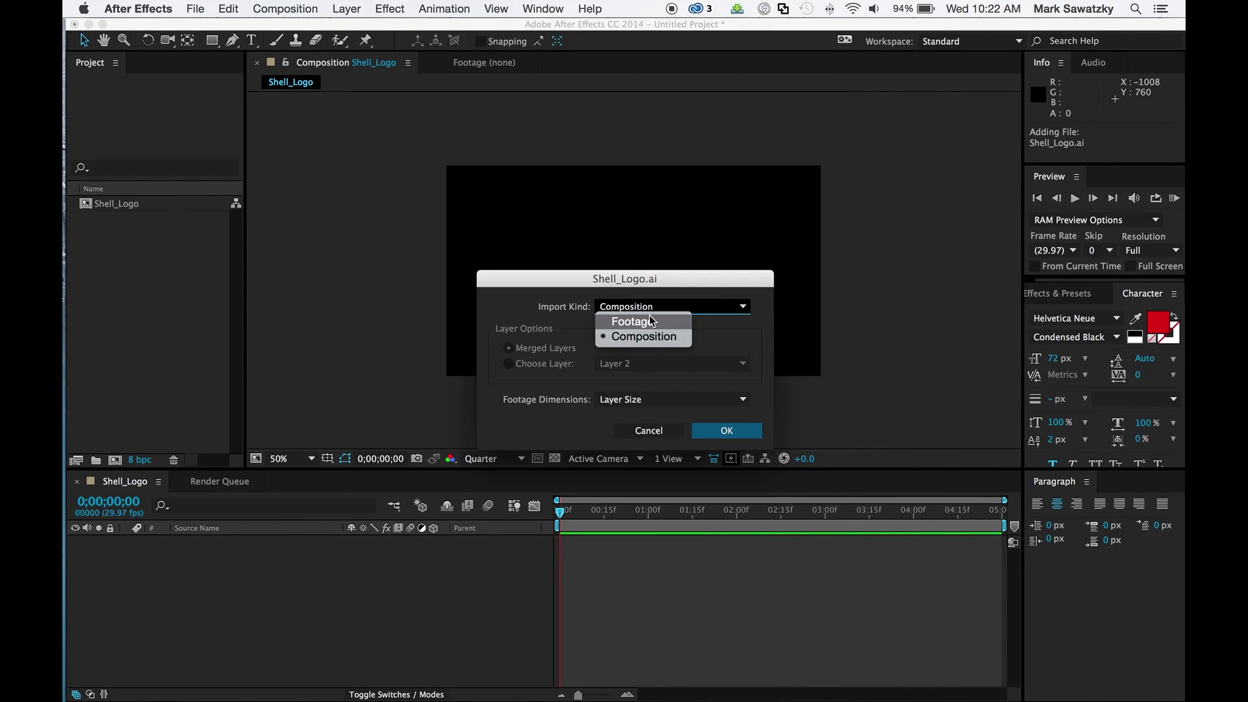
{"action": "left_click", "coordinate": [651, 337]}
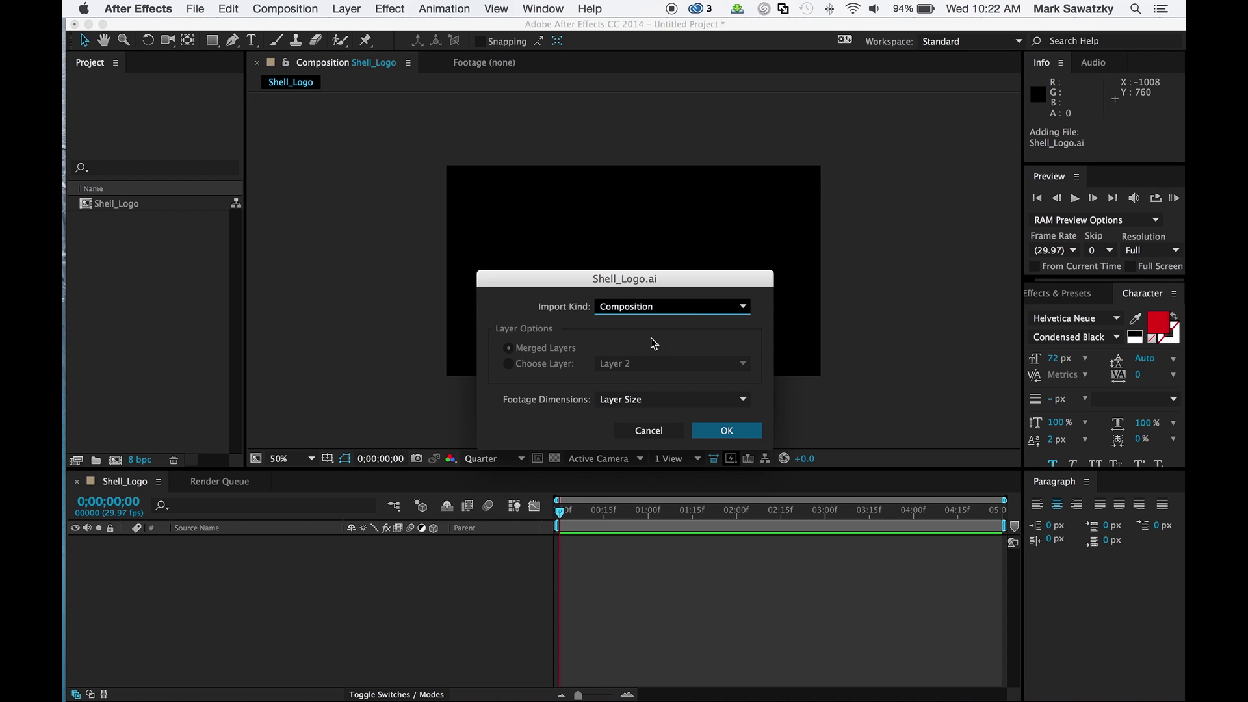
{"action": "left_click", "coordinate": [745, 403]}
{"action": "left_click", "coordinate": [747, 408]}
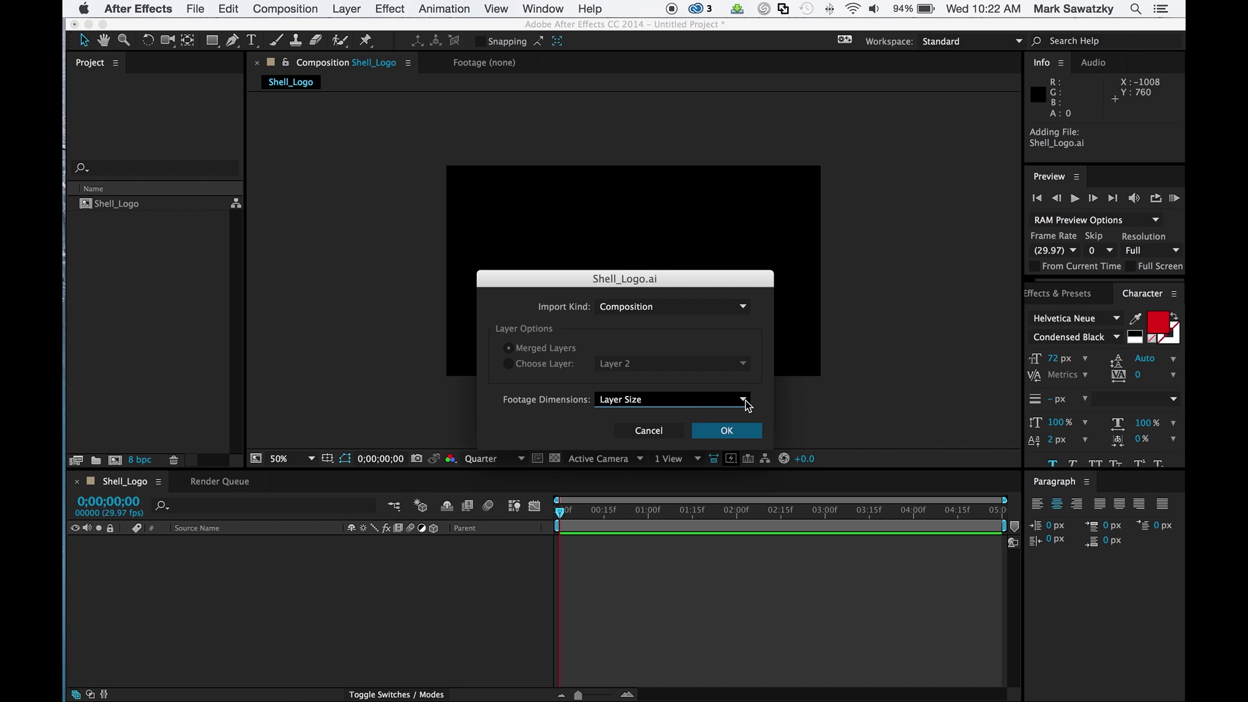
{"action": "left_click", "coordinate": [728, 431]}
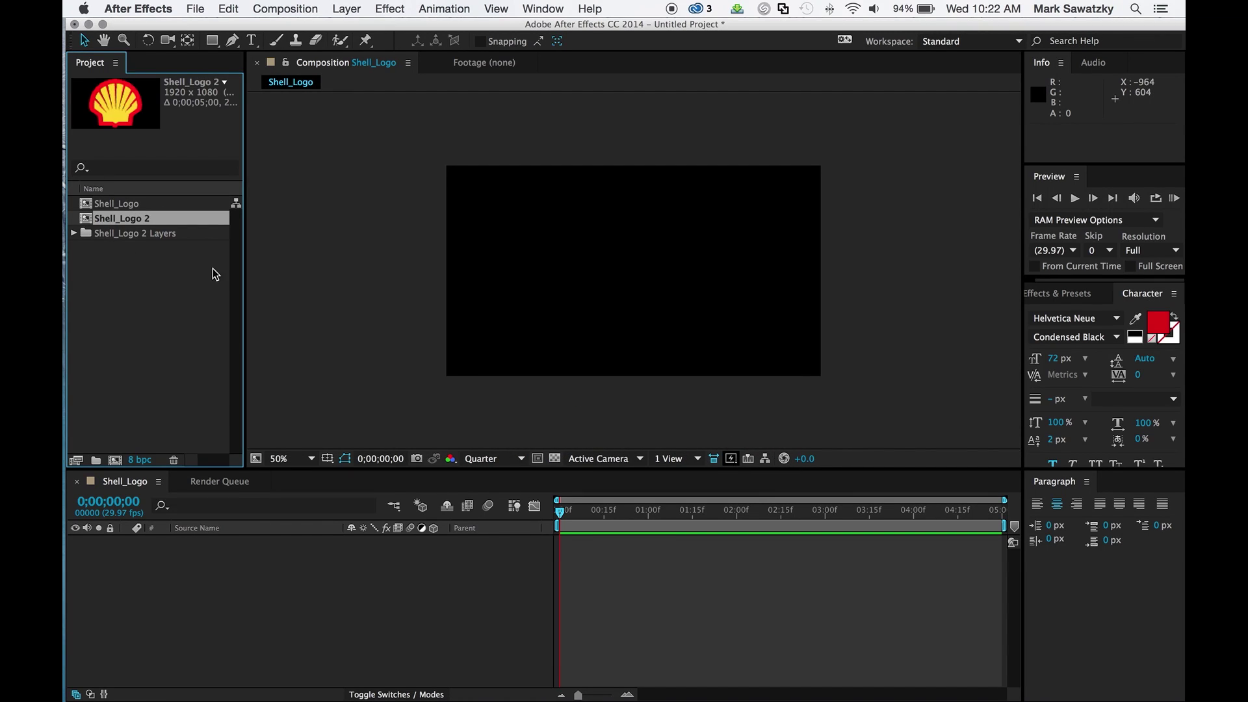
Expand the Shell_Logo 2 Layers folder and drag Layer 1 and Layer 2 into the Shell_Logo timeline.
{"action": "left_click", "coordinate": [74, 233]}
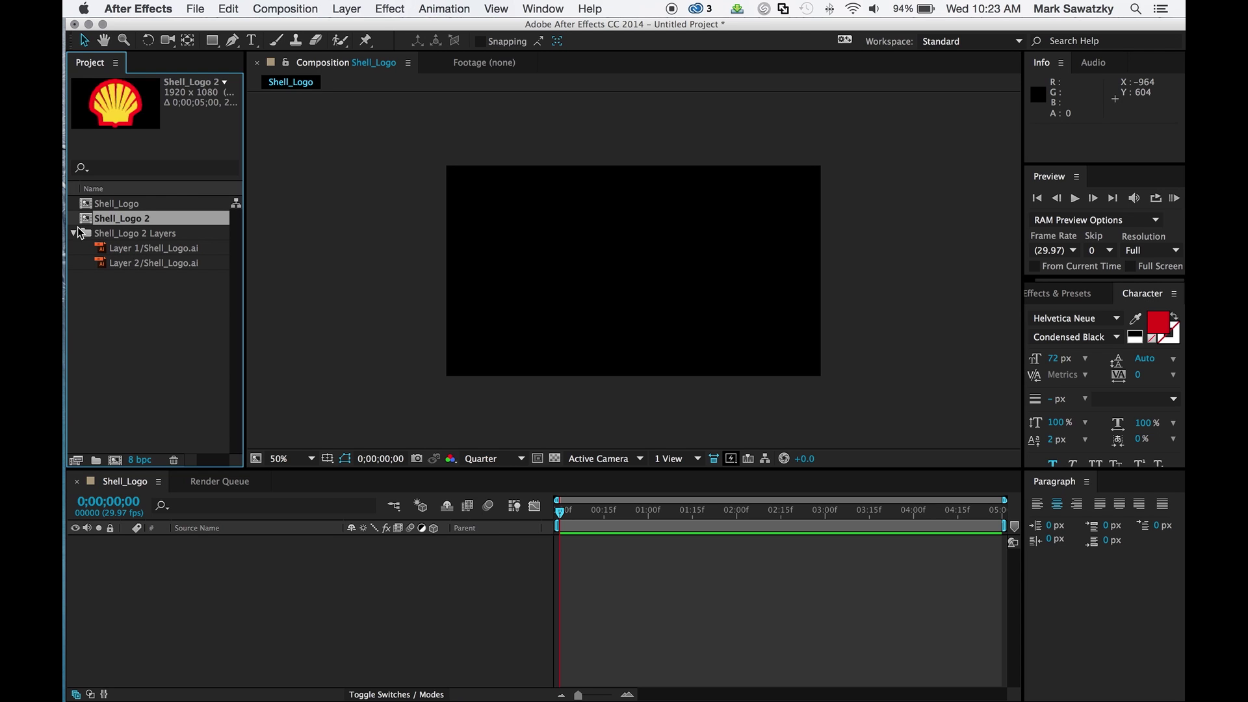
{"action": "left_click_drag", "start_coordinate": [176, 286], "coordinate": [154, 554]}
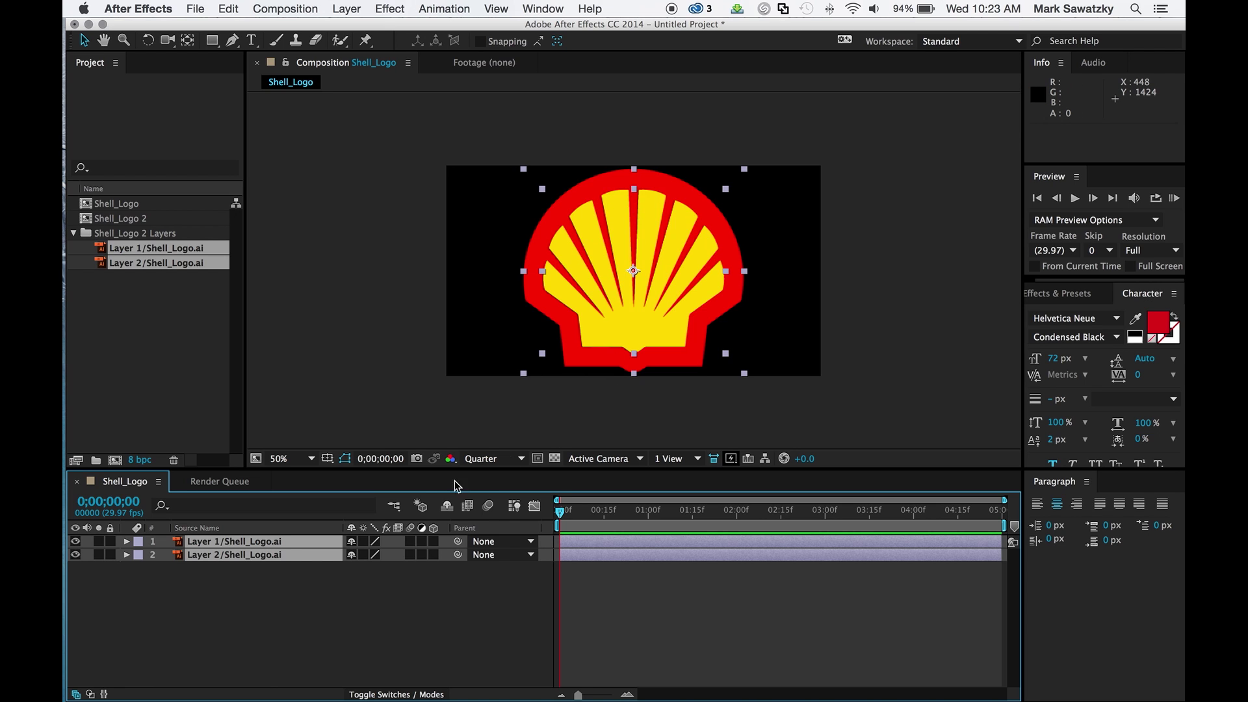
Turn on the 3D Layer switch for both Shell_Logo.ai layers, then reselect Layer 1.
{"action": "left_click", "coordinate": [396, 595]}
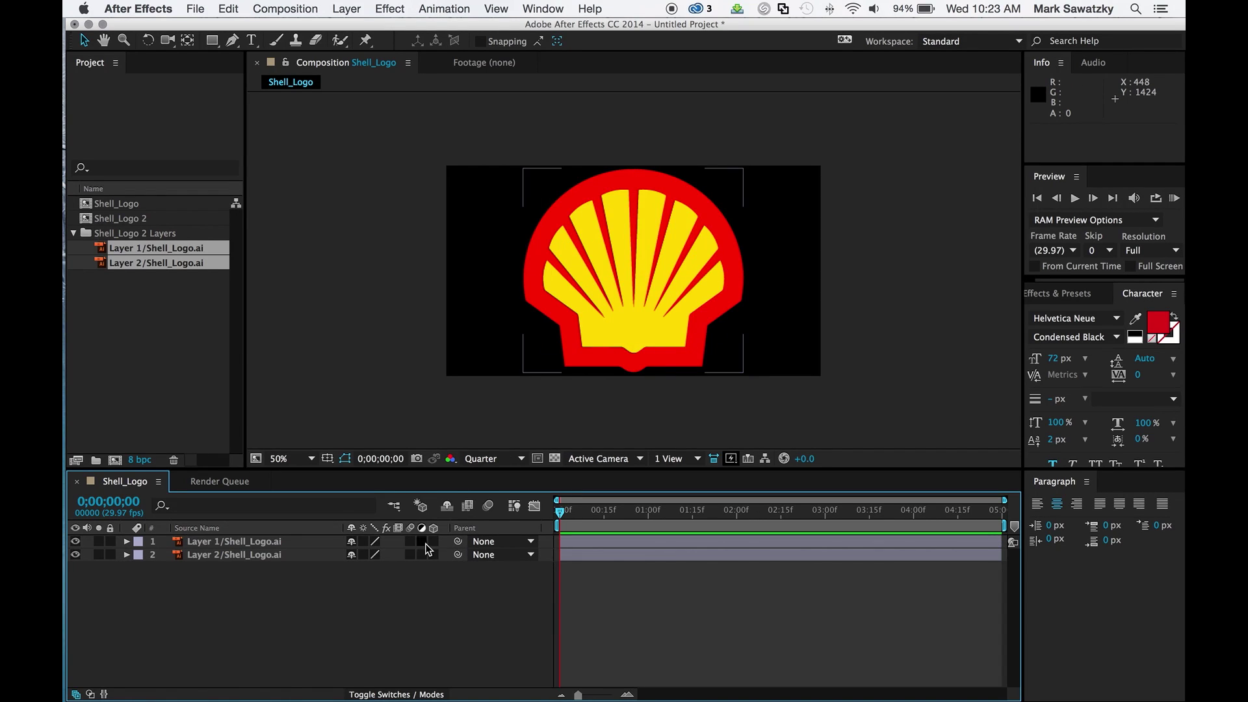
{"action": "left_click", "coordinate": [434, 541]}
{"action": "left_click", "coordinate": [434, 554]}
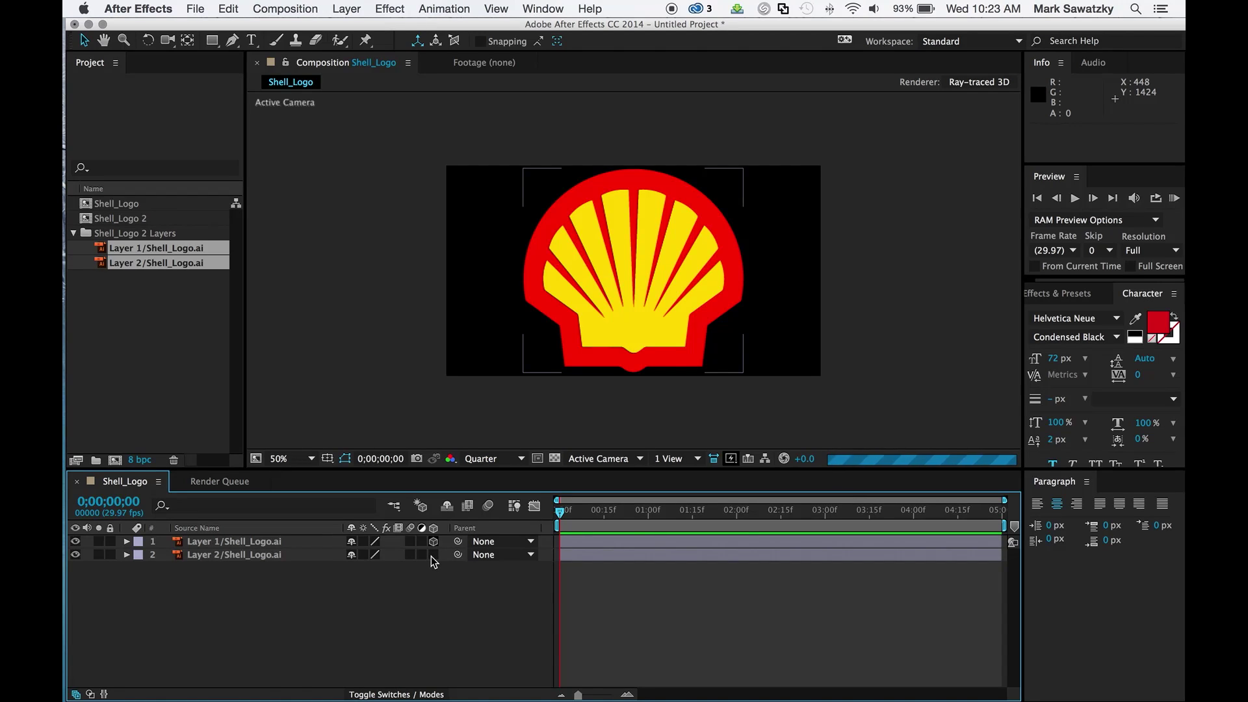
{"action": "left_click", "coordinate": [433, 554]}
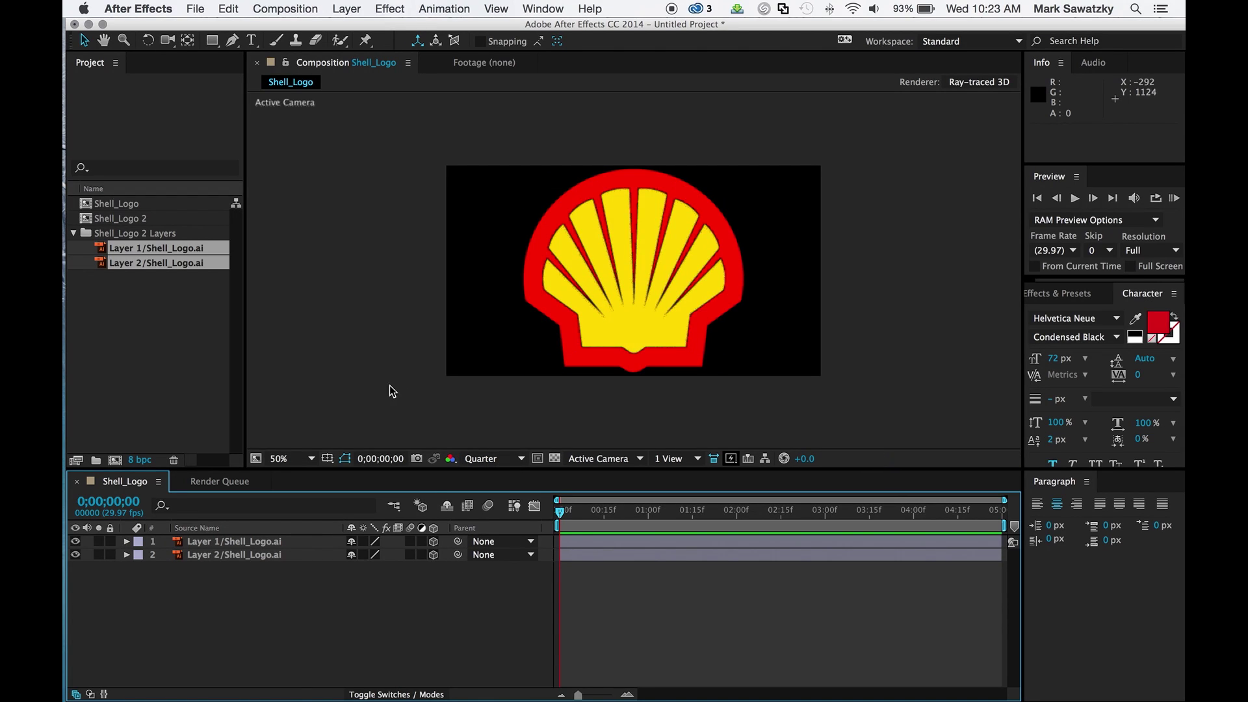
{"action": "left_click", "coordinate": [433, 542]}
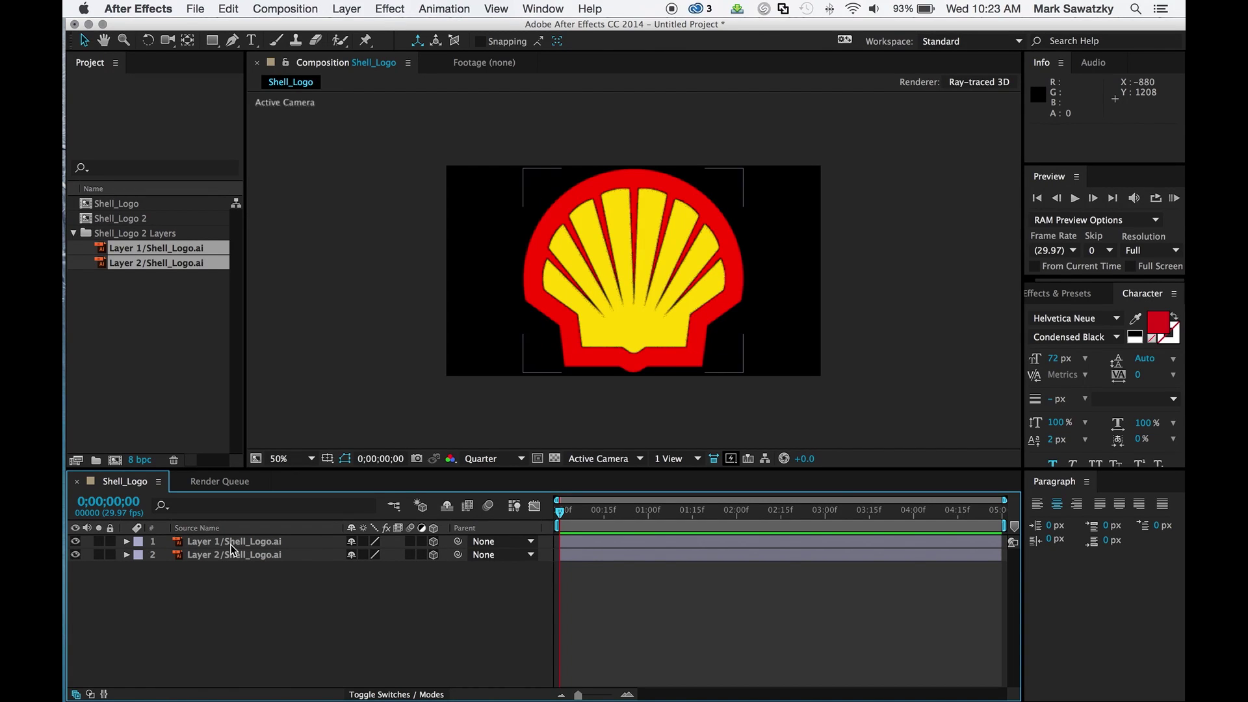
{"action": "left_click", "coordinate": [226, 544]}
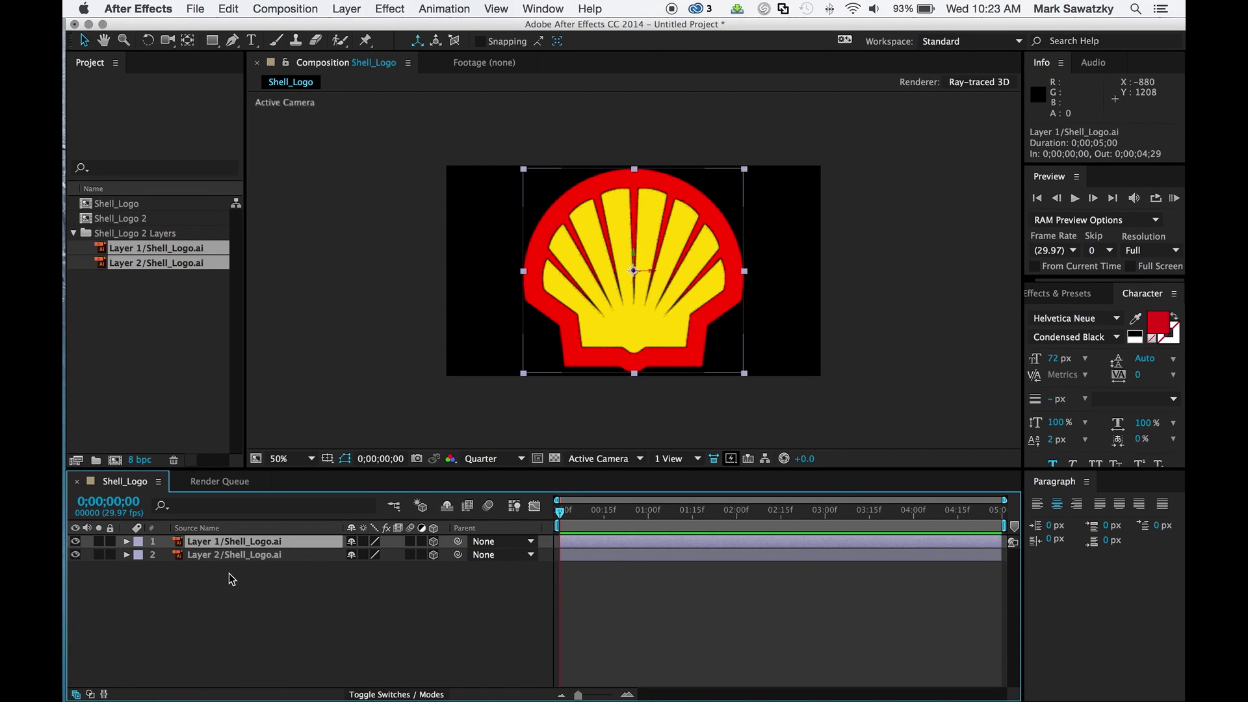
{"action": "left_click", "coordinate": [225, 555]}
{"action": "left_click", "coordinate": [226, 541]}
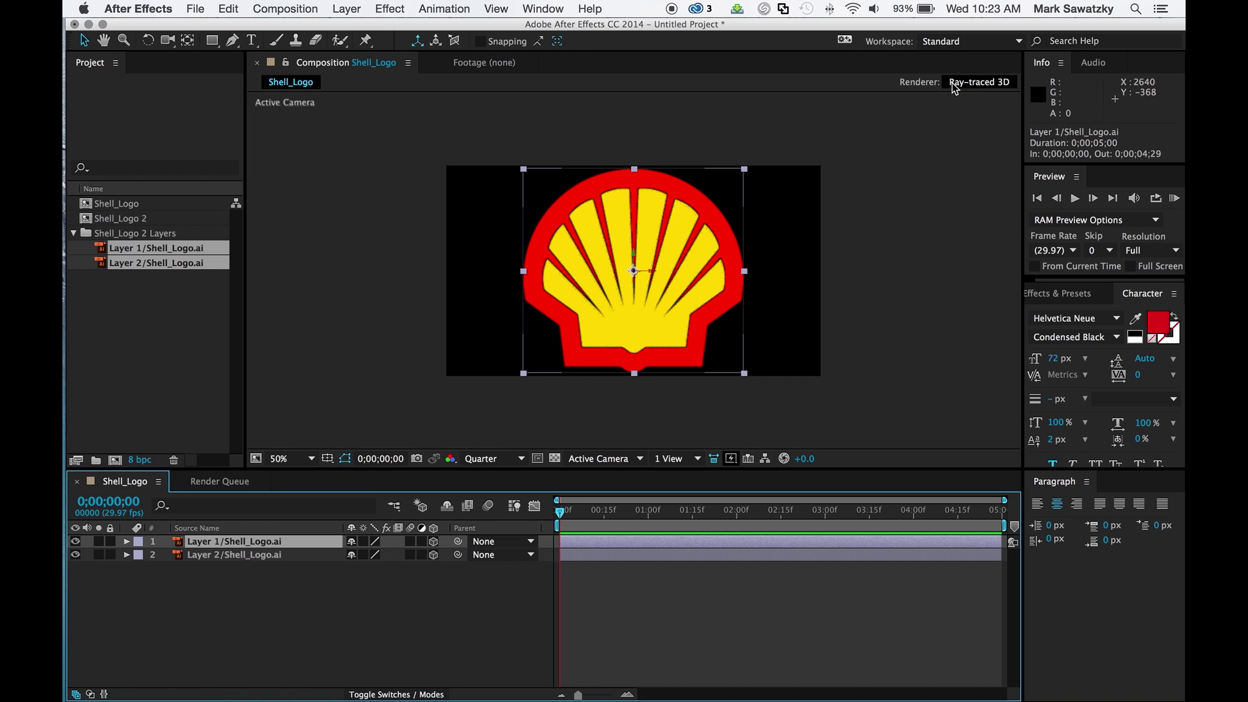
{"action": "left_click", "coordinate": [986, 88]}
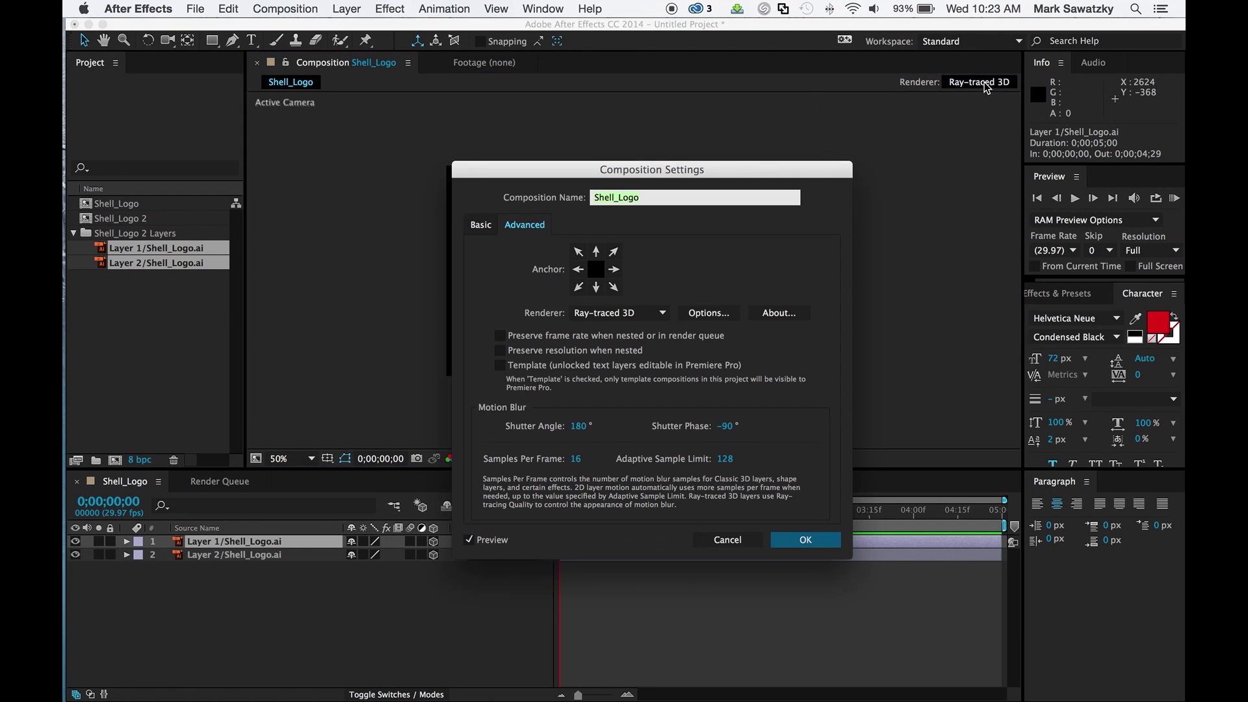
{"action": "left_click", "coordinate": [663, 314]}
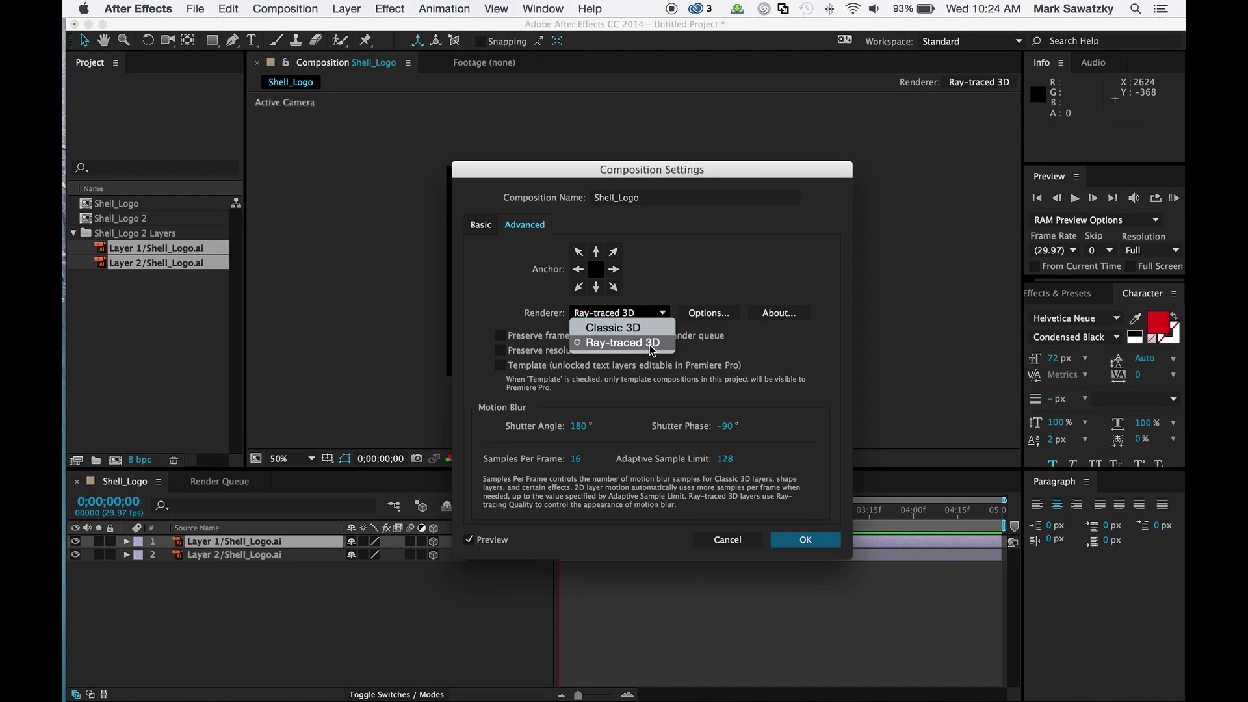
{"action": "left_click", "coordinate": [812, 507]}
{"action": "left_click", "coordinate": [722, 544]}
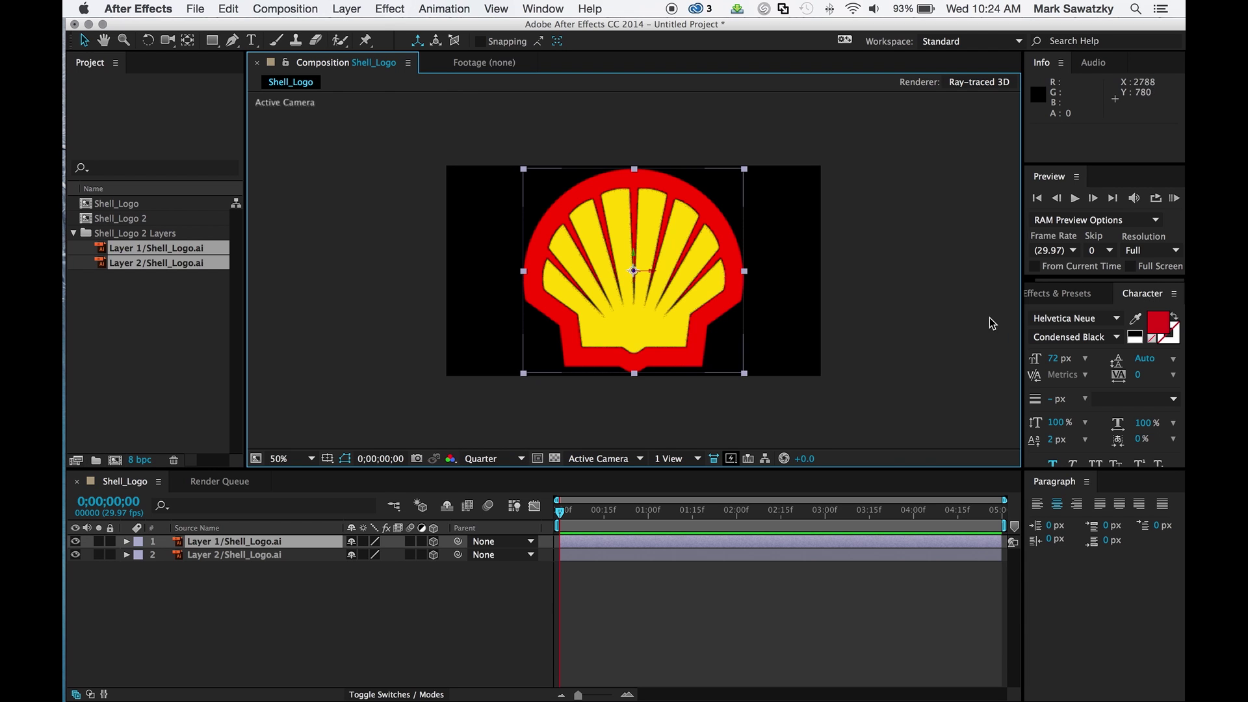
{"action": "right_click", "coordinate": [245, 540]}
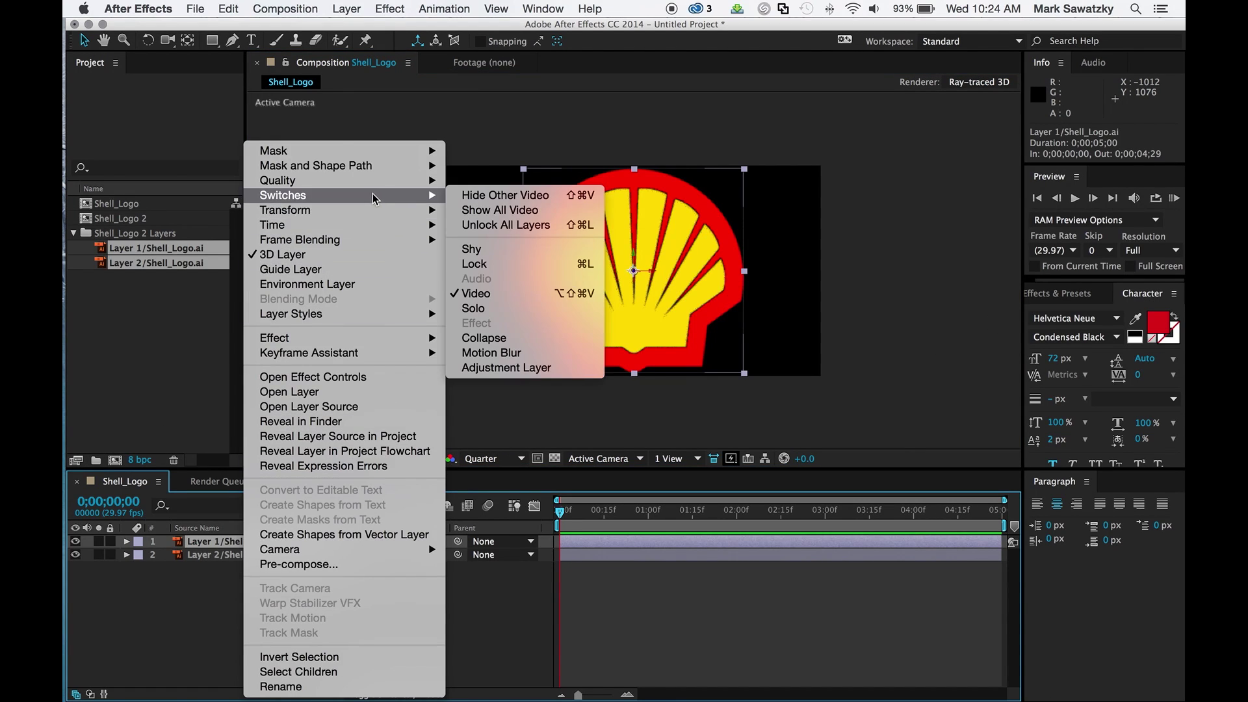
Convert Layer 1 and Layer 2 to Shell_Logo Outlines shape layers via Create Shapes from Vector Layer.
{"action": "left_click", "coordinate": [233, 539]}
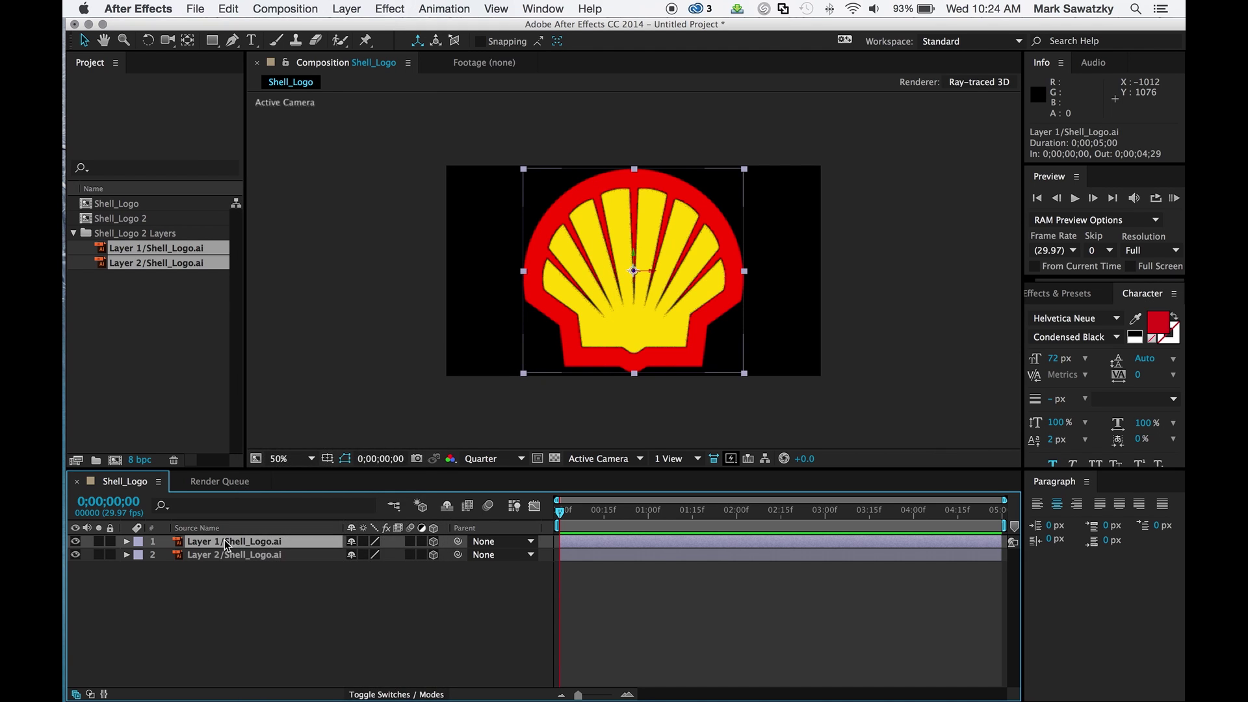
{"action": "right_click", "coordinate": [224, 540]}
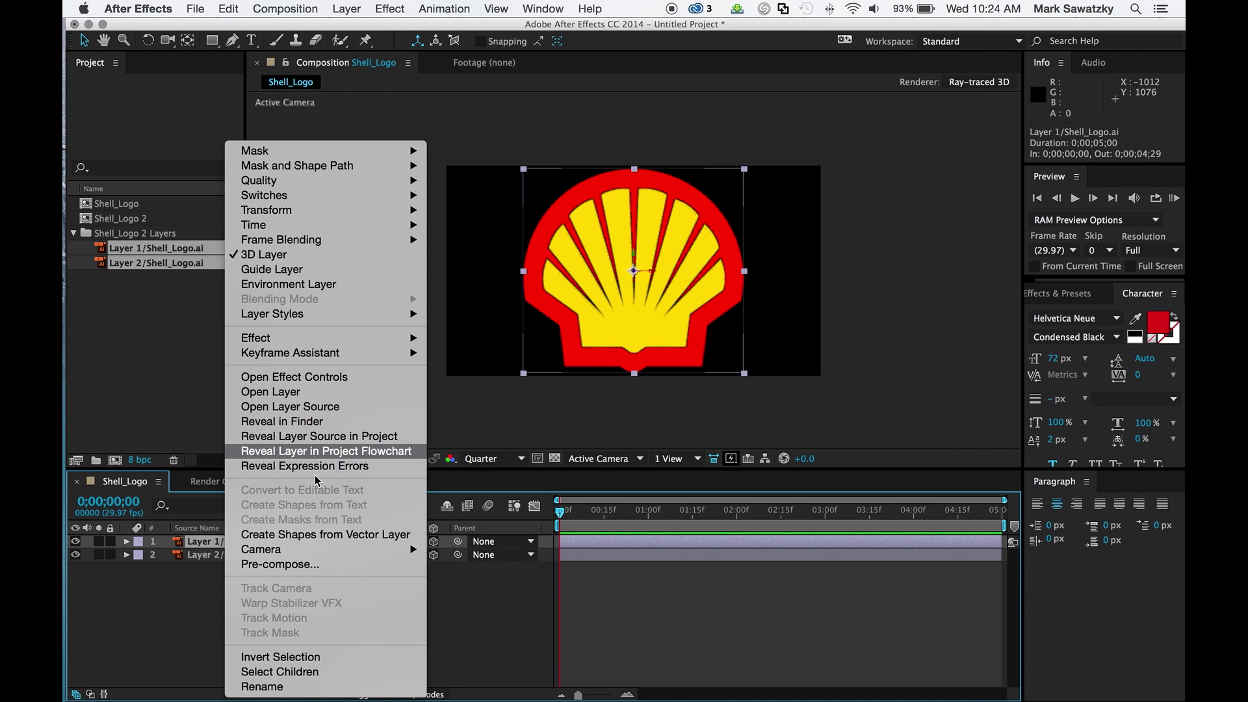
{"action": "left_click", "coordinate": [309, 541]}
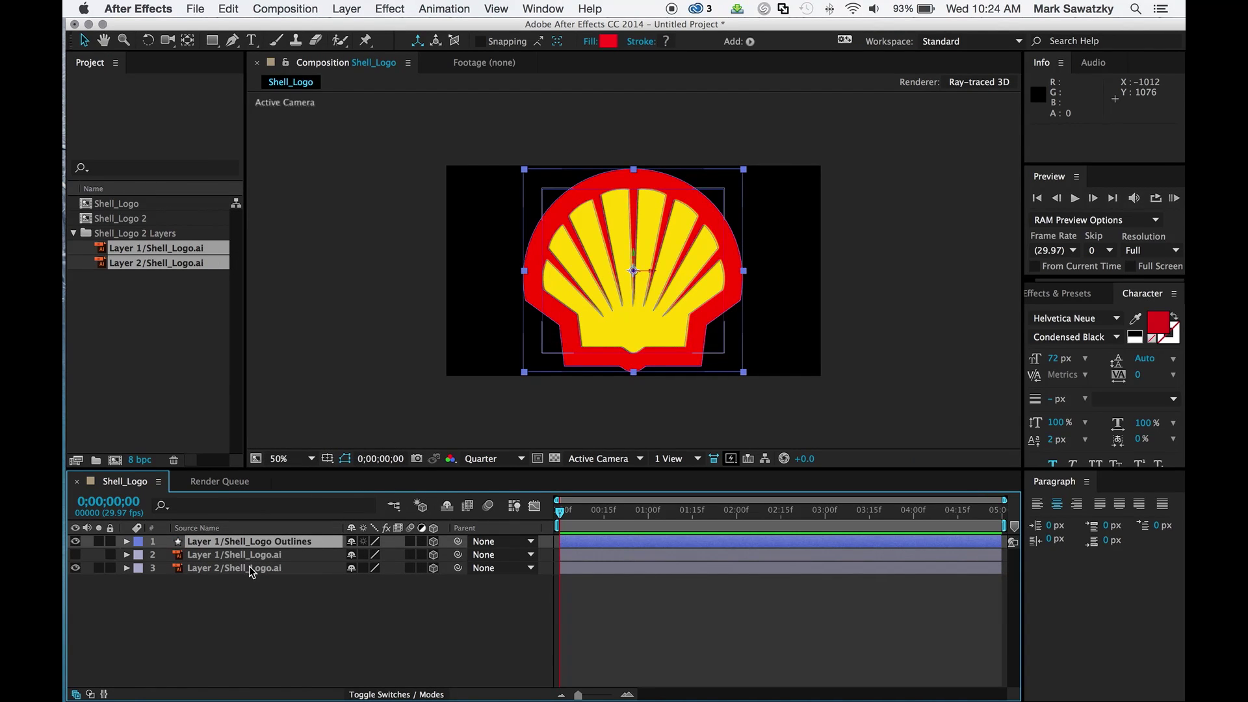
{"action": "left_click", "coordinate": [231, 566]}
{"action": "right_click", "coordinate": [227, 567]}
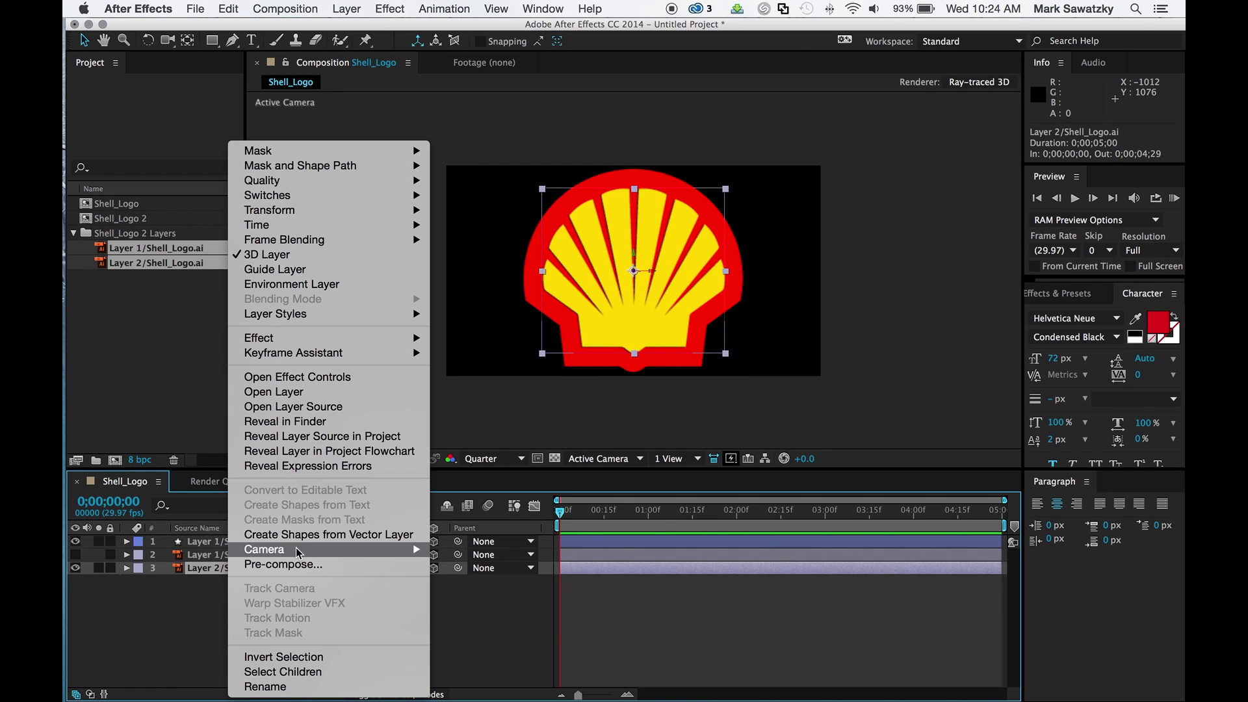
{"action": "left_click", "coordinate": [304, 530]}
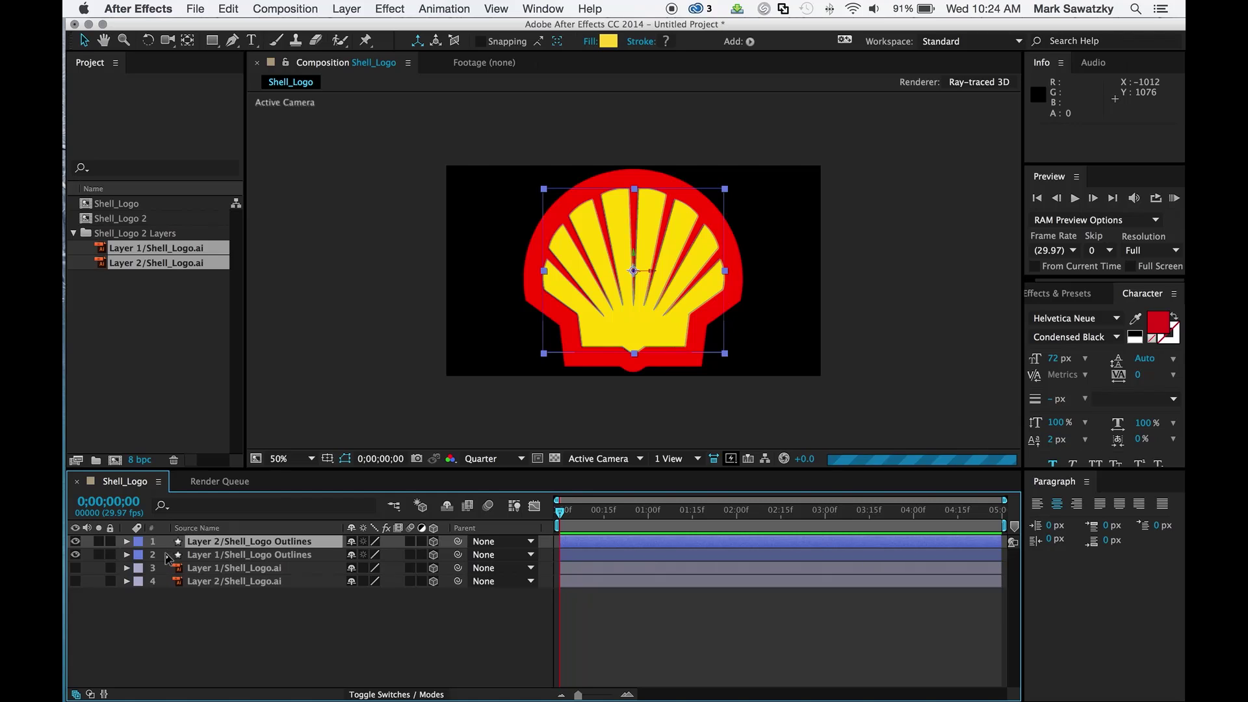
{"action": "left_click", "coordinate": [127, 543]}
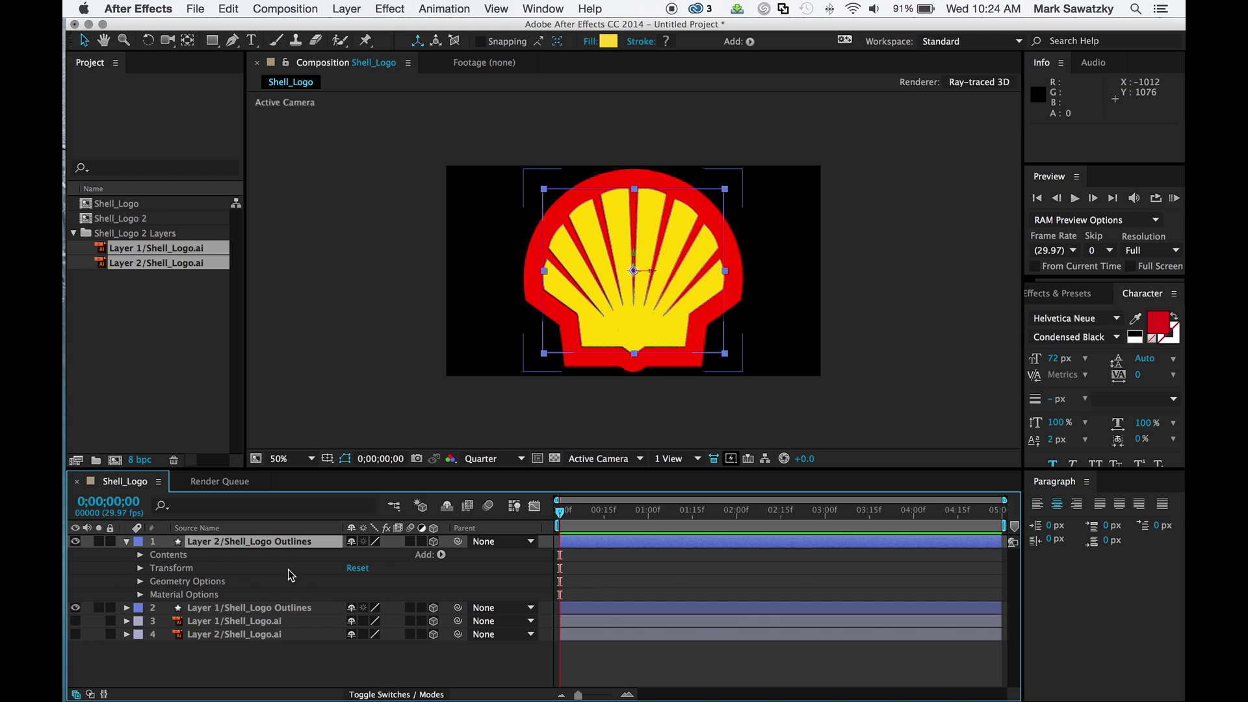
Scrub up the outline layer's Extrusion Depth, test-turn it on Y, then reset Y Rotation to 0°.
{"action": "left_click", "coordinate": [140, 581]}
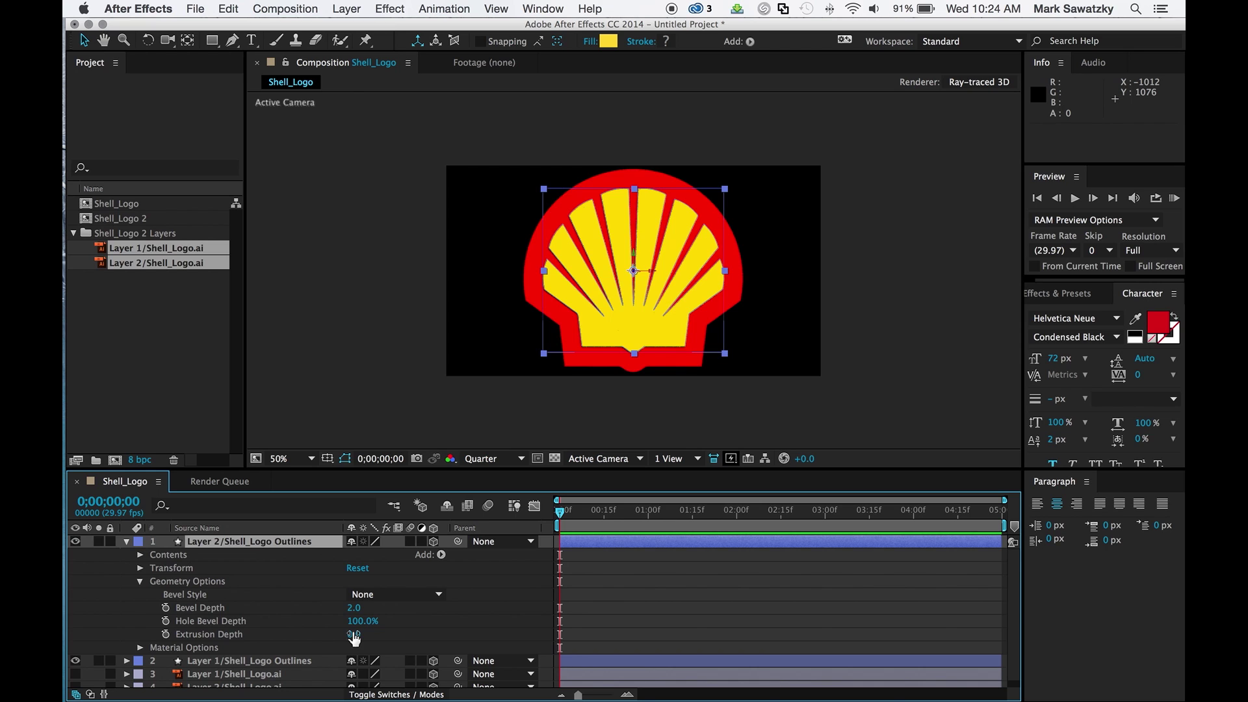
{"action": "left_click_drag", "start_coordinate": [354, 639], "coordinate": [398, 635]}
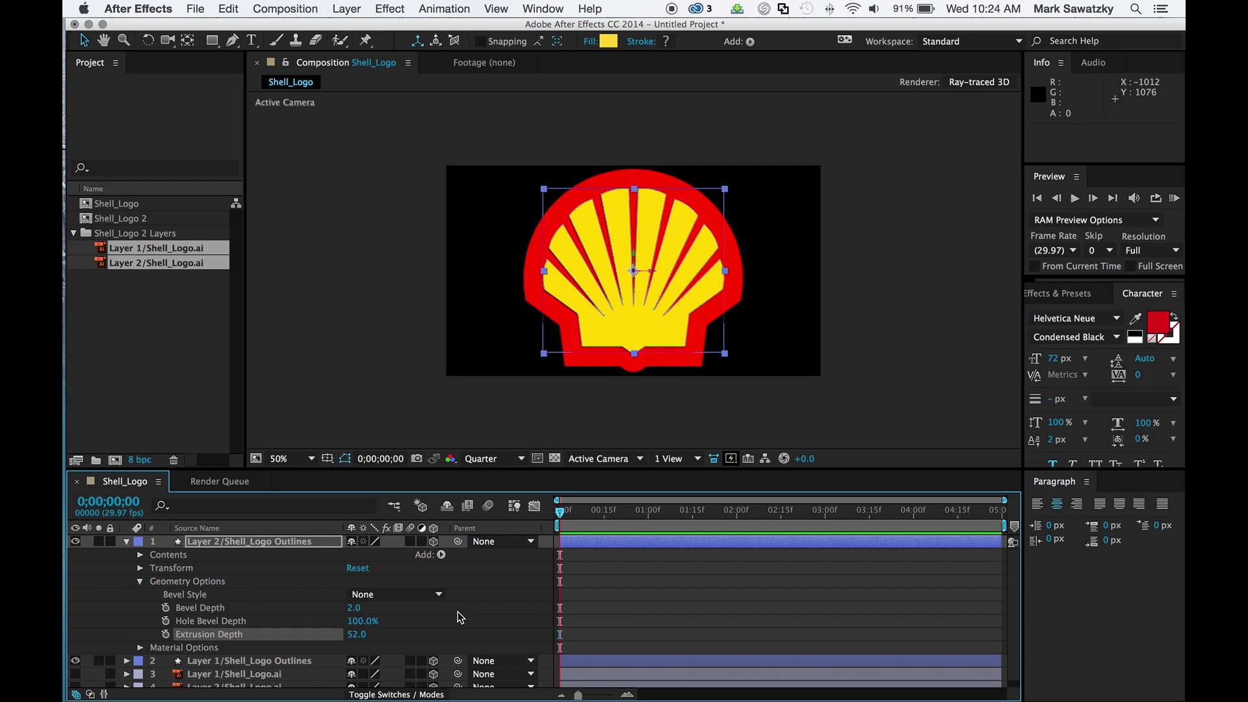
{"action": "left_click", "coordinate": [140, 568]}
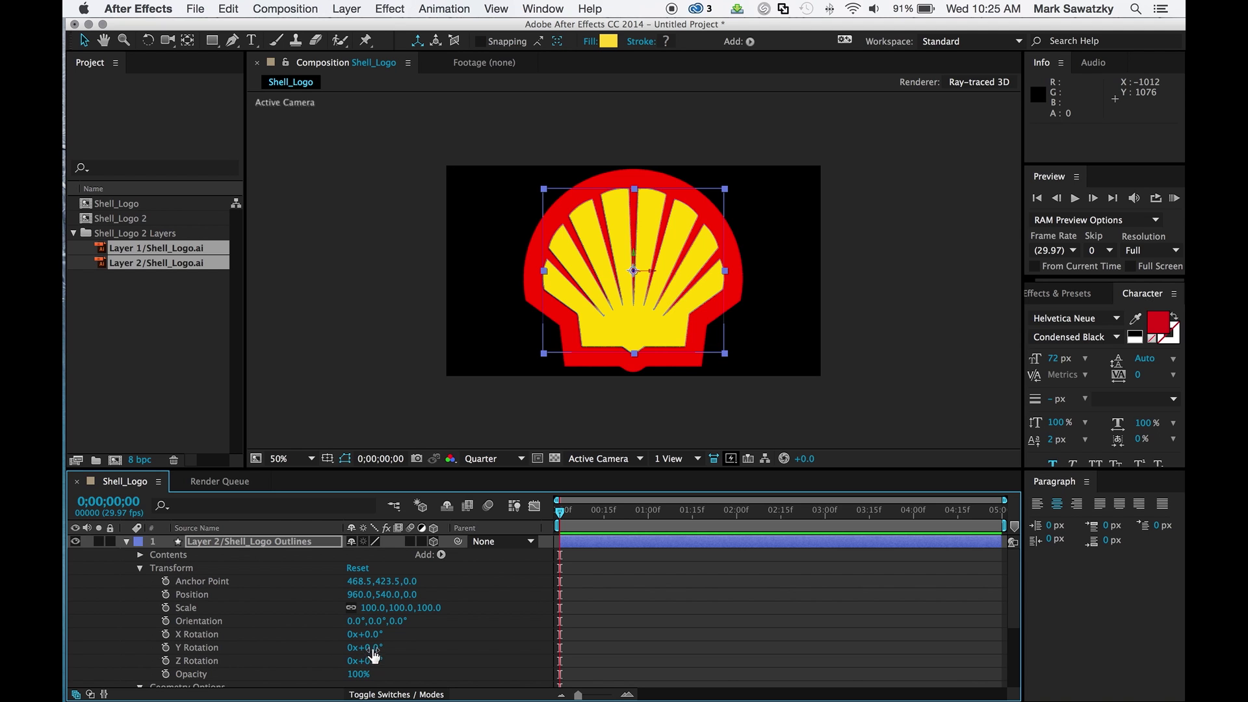
{"action": "left_click_drag", "start_coordinate": [376, 650], "coordinate": [418, 650]}
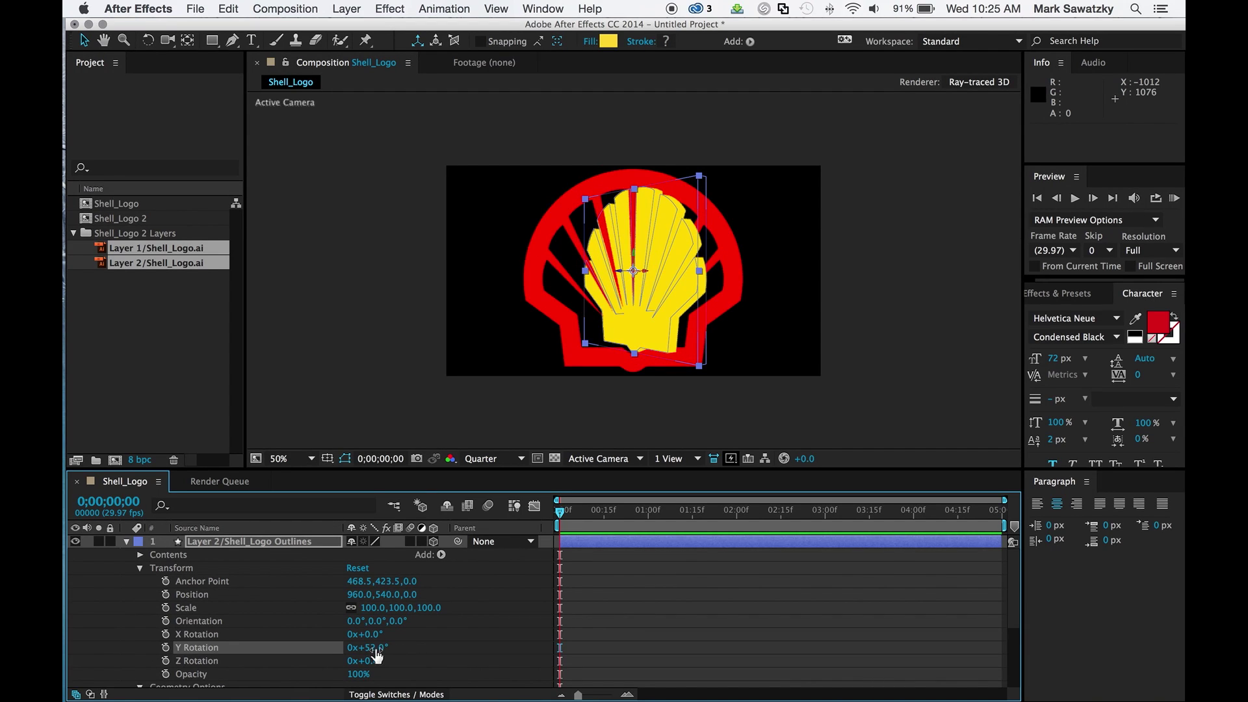
{"action": "left_click_drag", "start_coordinate": [378, 648], "coordinate": [398, 648]}
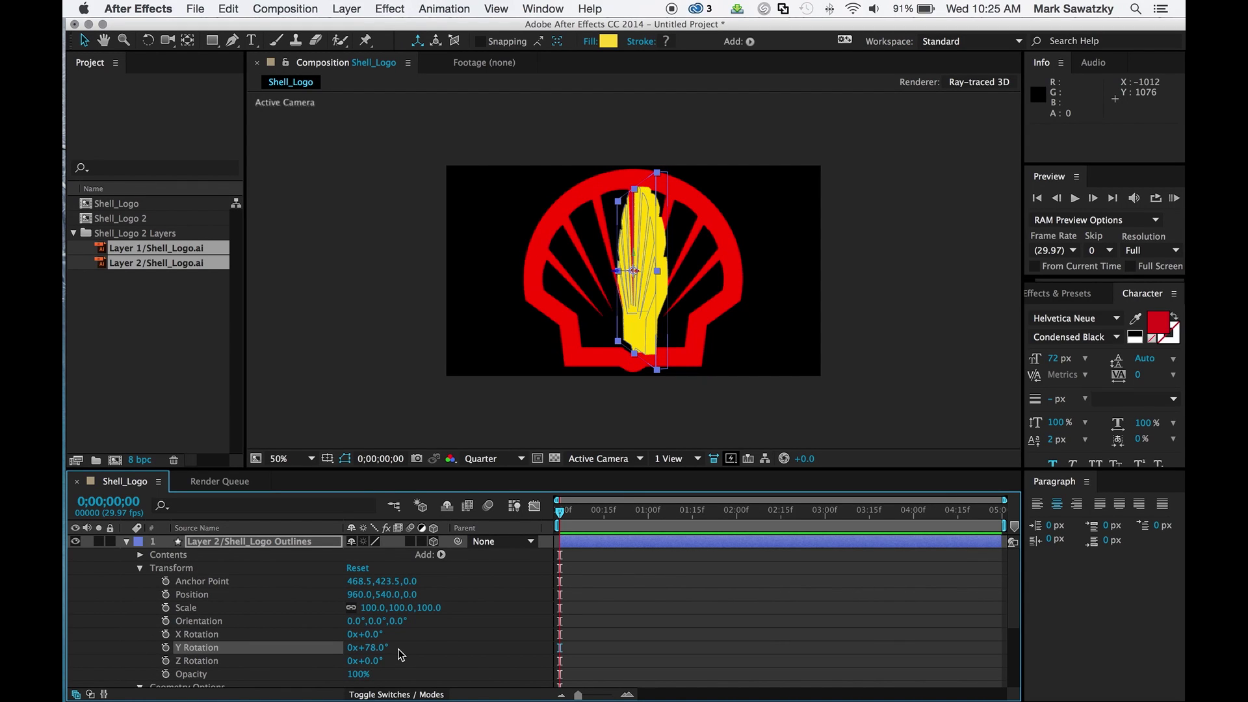
{"action": "left_click", "coordinate": [383, 648]}
{"action": "type", "text": "0"}
{"action": "key", "text": "Return"}
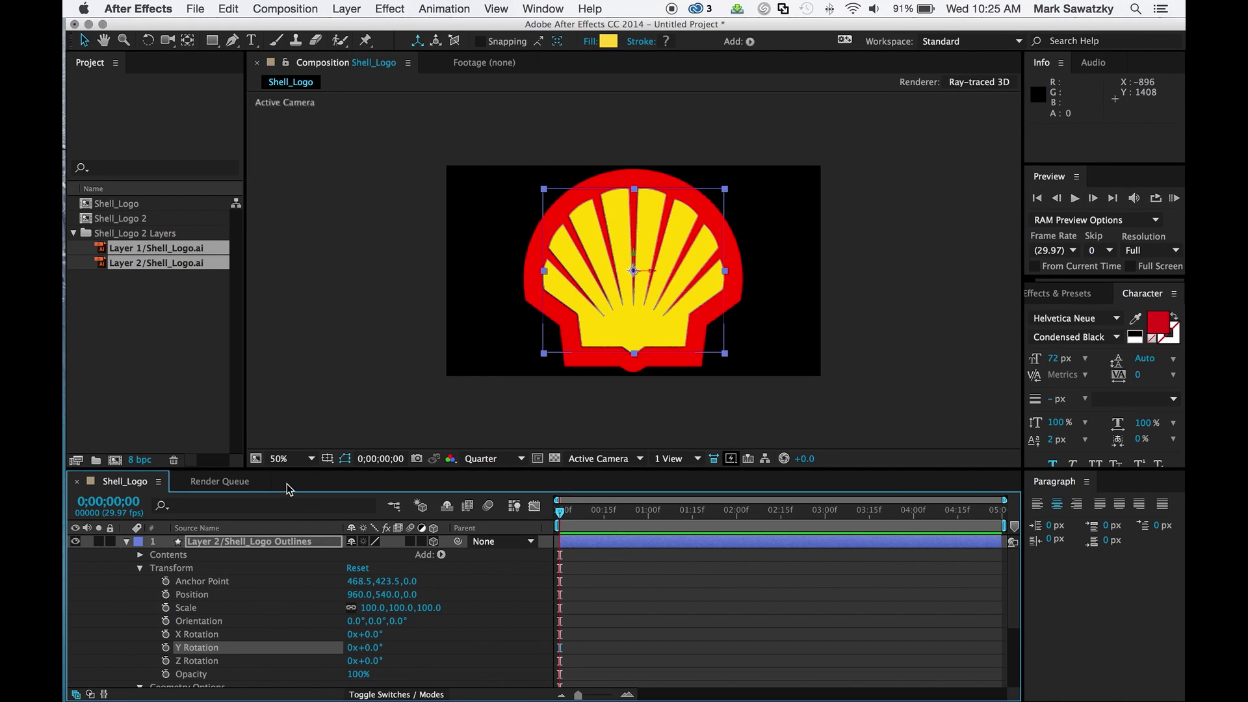
Parent the upper outline layer to Layer 1/Shell_Logo Outlines.
{"action": "left_click", "coordinate": [126, 545]}
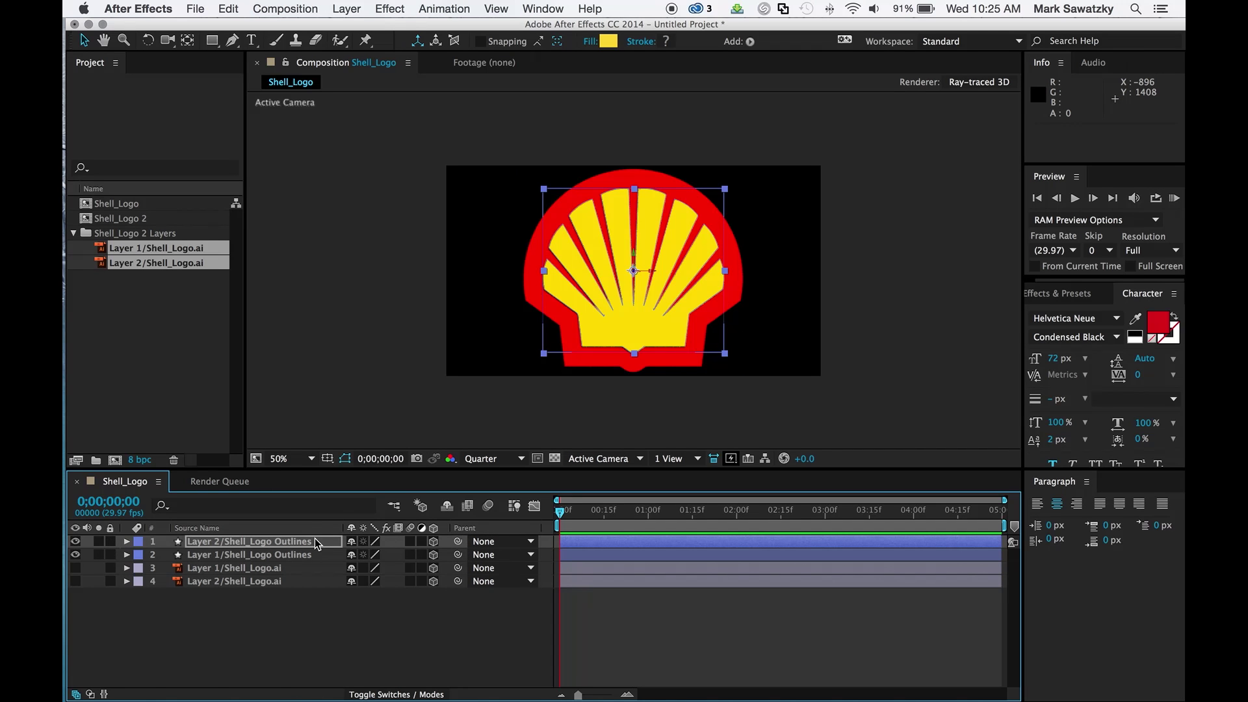
{"action": "left_click", "coordinate": [531, 542]}
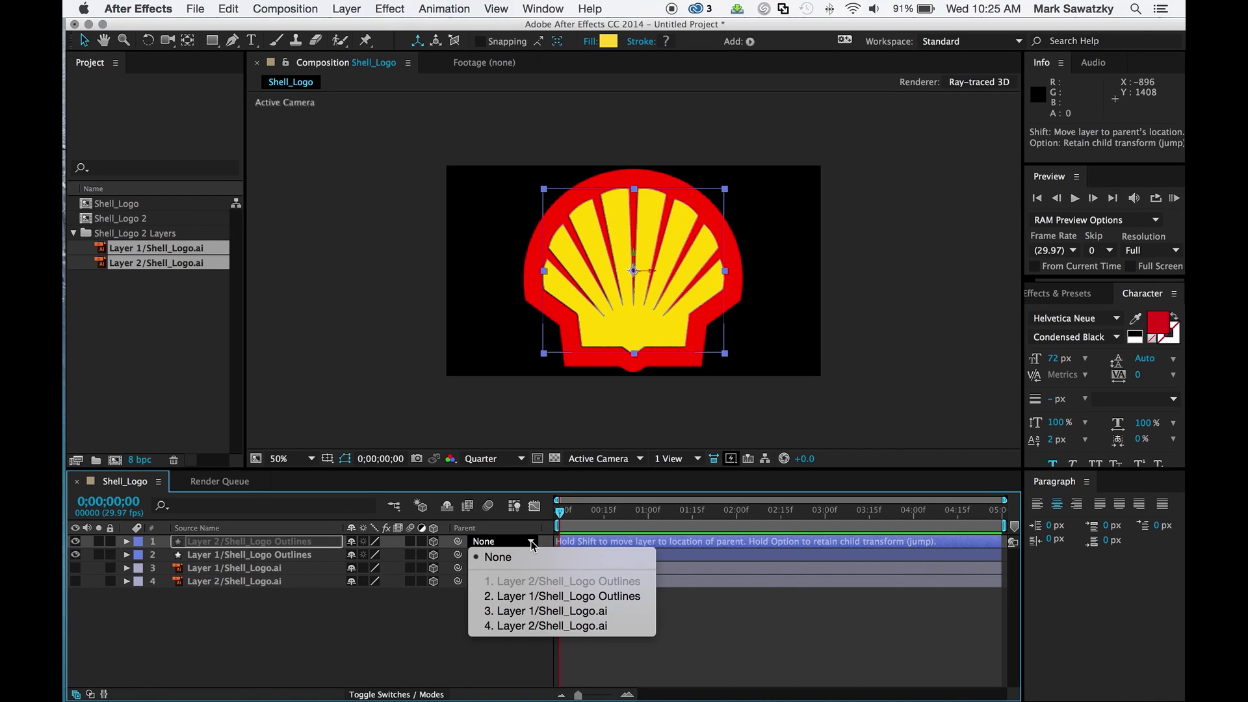
{"action": "left_click", "coordinate": [546, 597]}
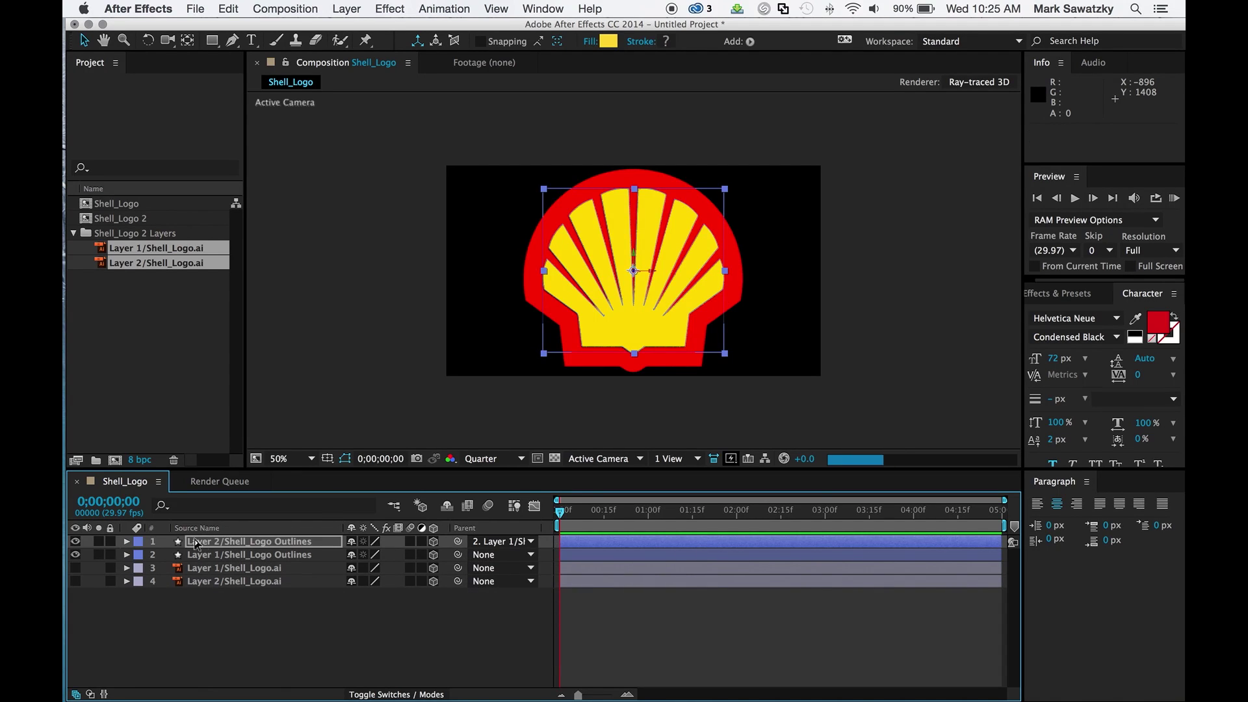
Set Layer 1/Shell_Logo Outlines Extrusion Depth to 20 and collapse both layers' properties.
{"action": "left_click", "coordinate": [494, 554], "text": "shift"}
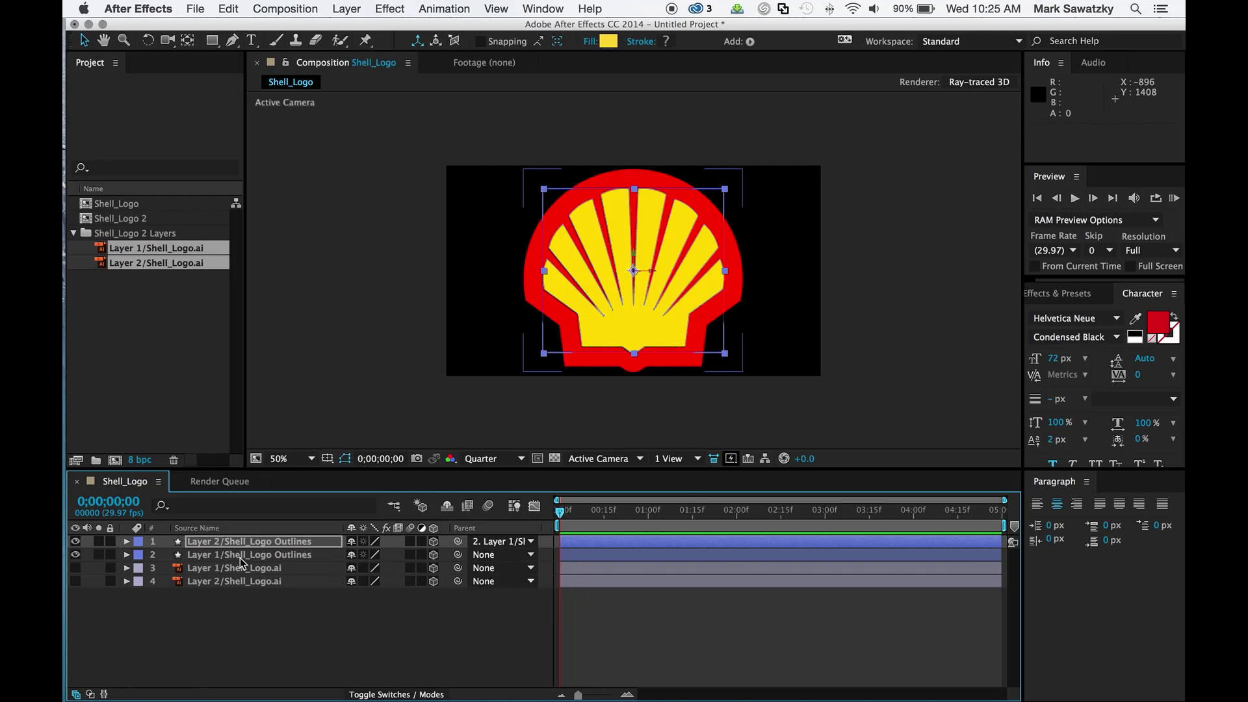
{"action": "key", "text": "a"}
{"action": "key", "text": "a"}
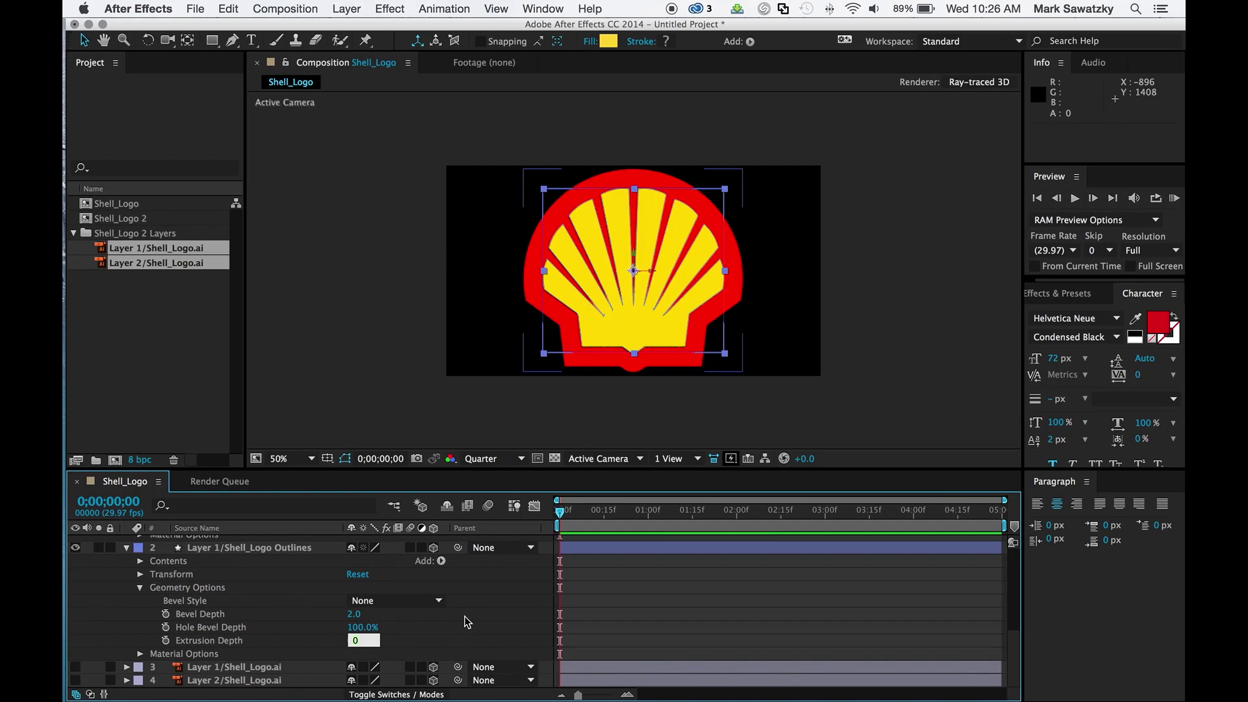
{"action": "key", "text": "Return"}
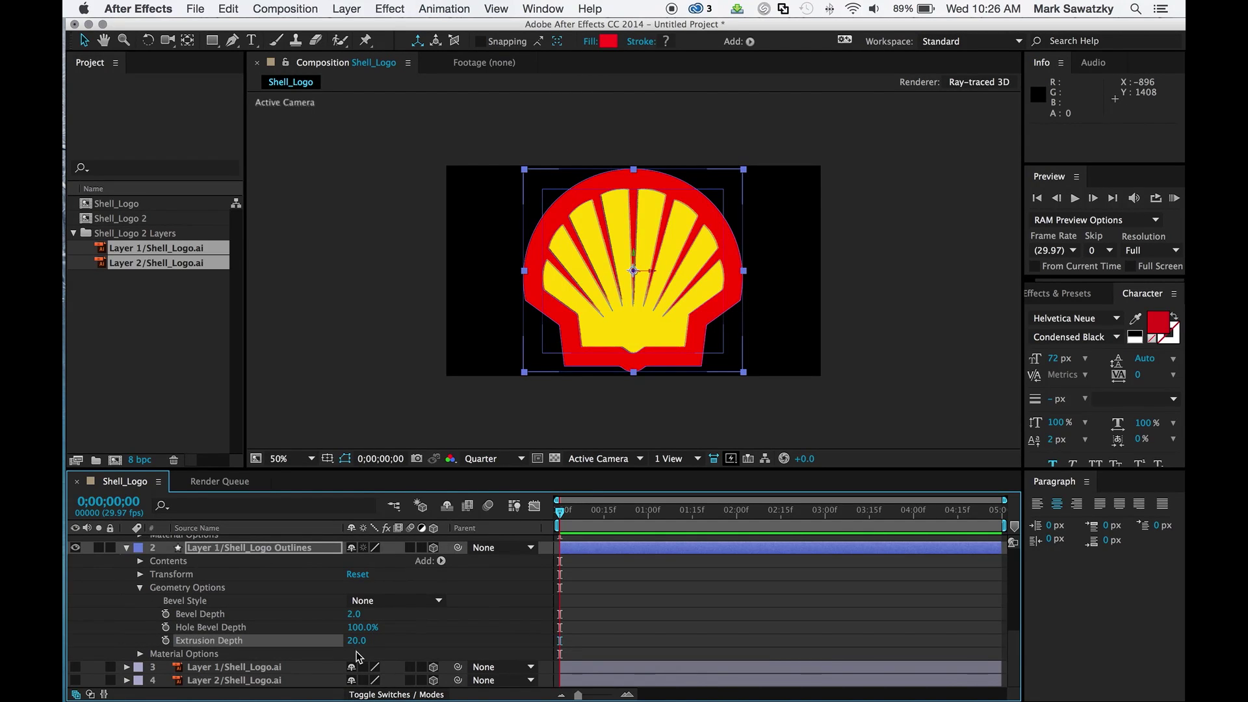
{"action": "scroll", "coordinate": [415, 630], "scroll_direction": "up", "scroll_amount": 4}
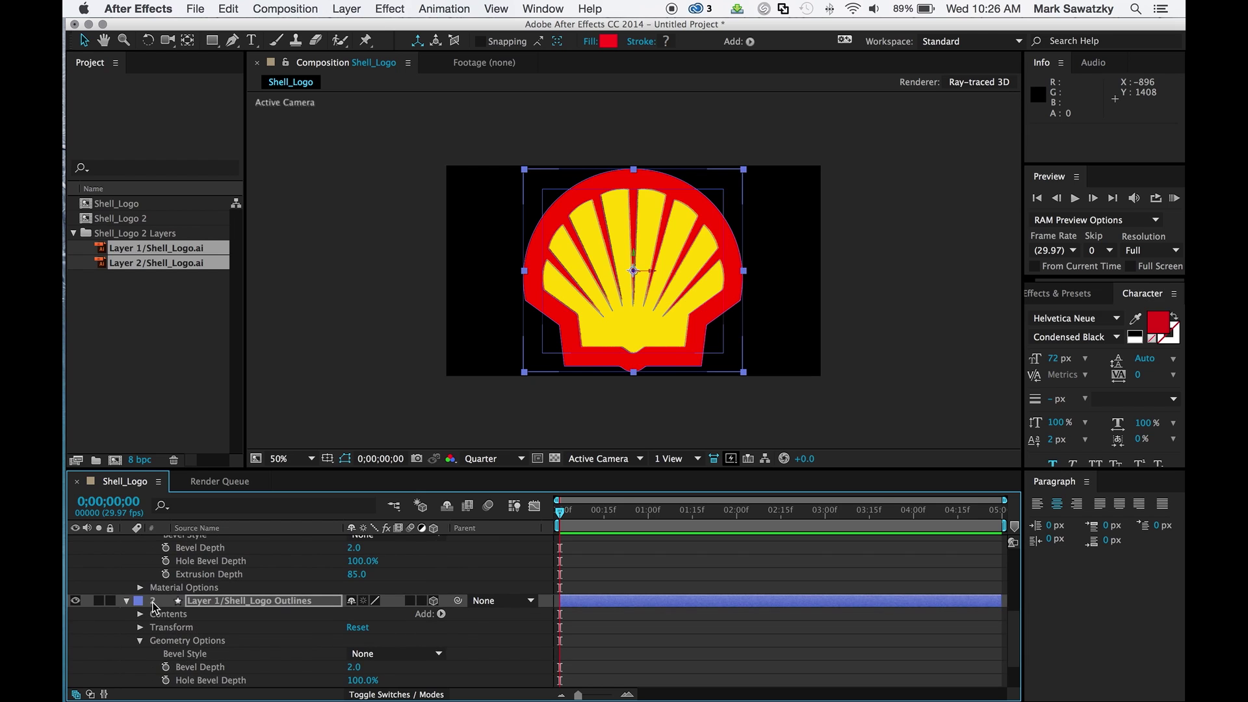
{"action": "left_click", "coordinate": [126, 600]}
{"action": "scroll", "coordinate": [135, 572], "scroll_direction": "up", "scroll_amount": 6}
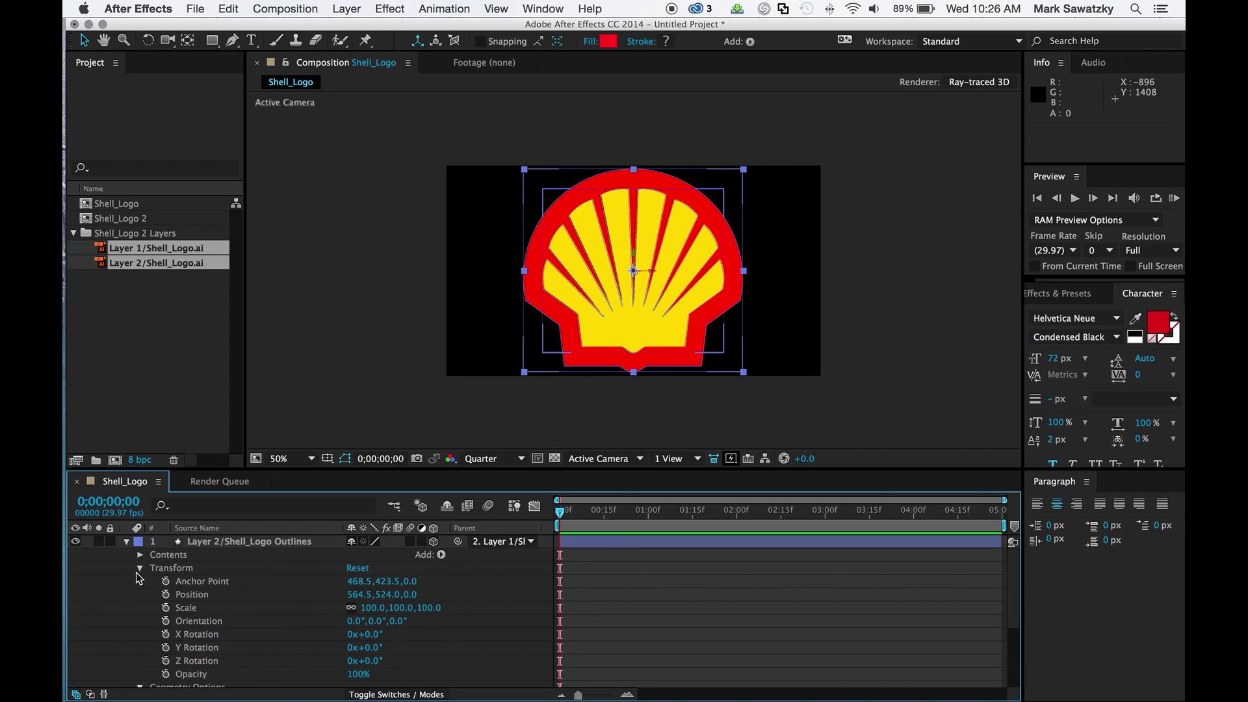
{"action": "left_click", "coordinate": [127, 542]}
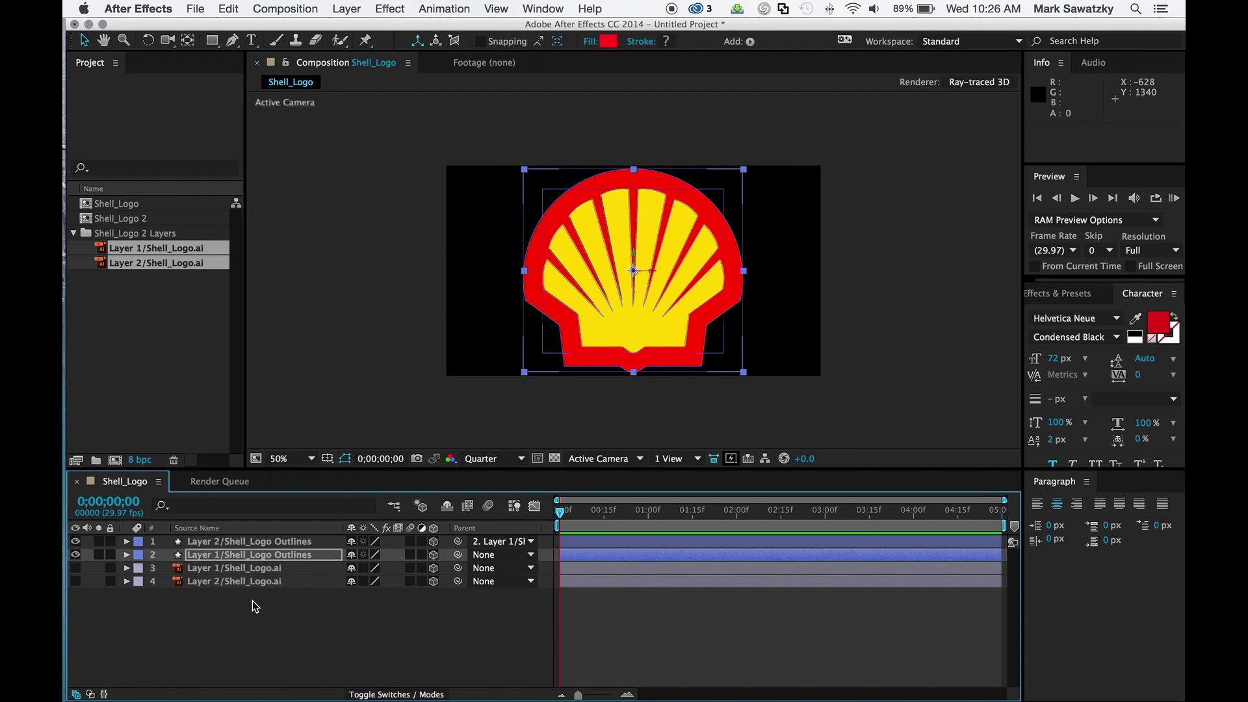
{"action": "left_click", "coordinate": [253, 542]}
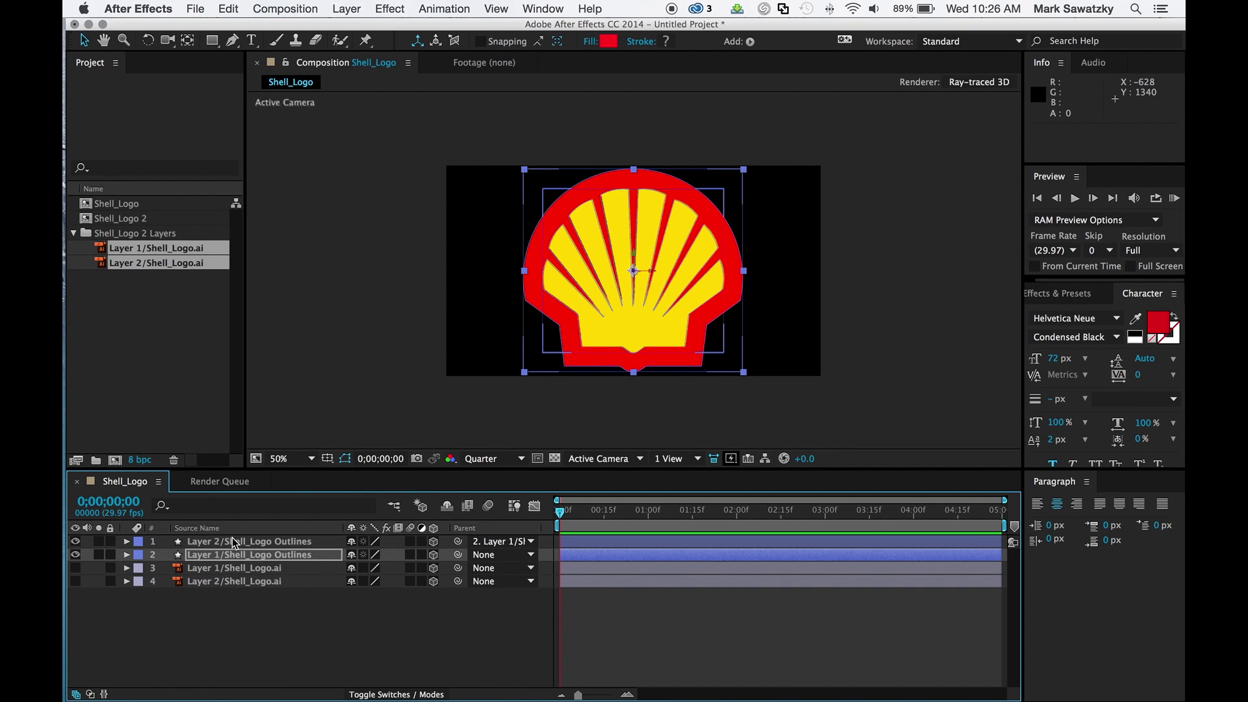
Add a Spot light named Light 1 with a saturated deep blue colour.
{"action": "left_click", "coordinate": [347, 9]}
{"action": "mouse_move", "coordinate": [364, 28]}
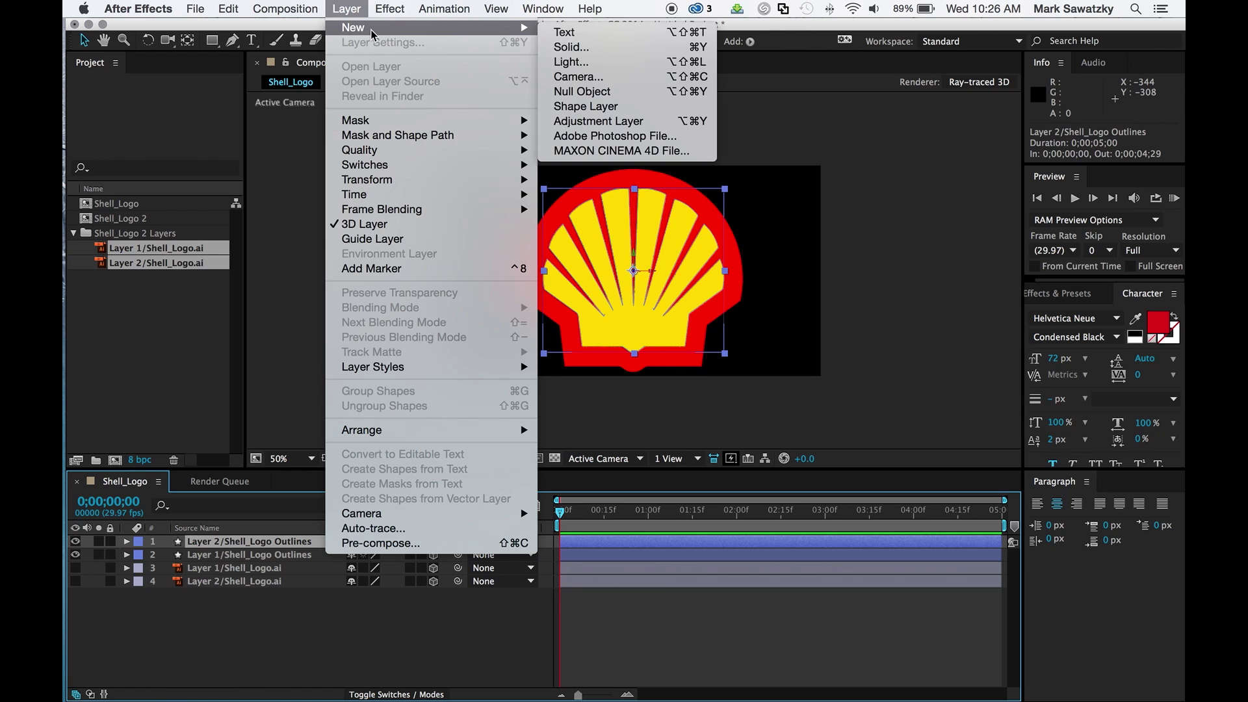
{"action": "left_click", "coordinate": [564, 63]}
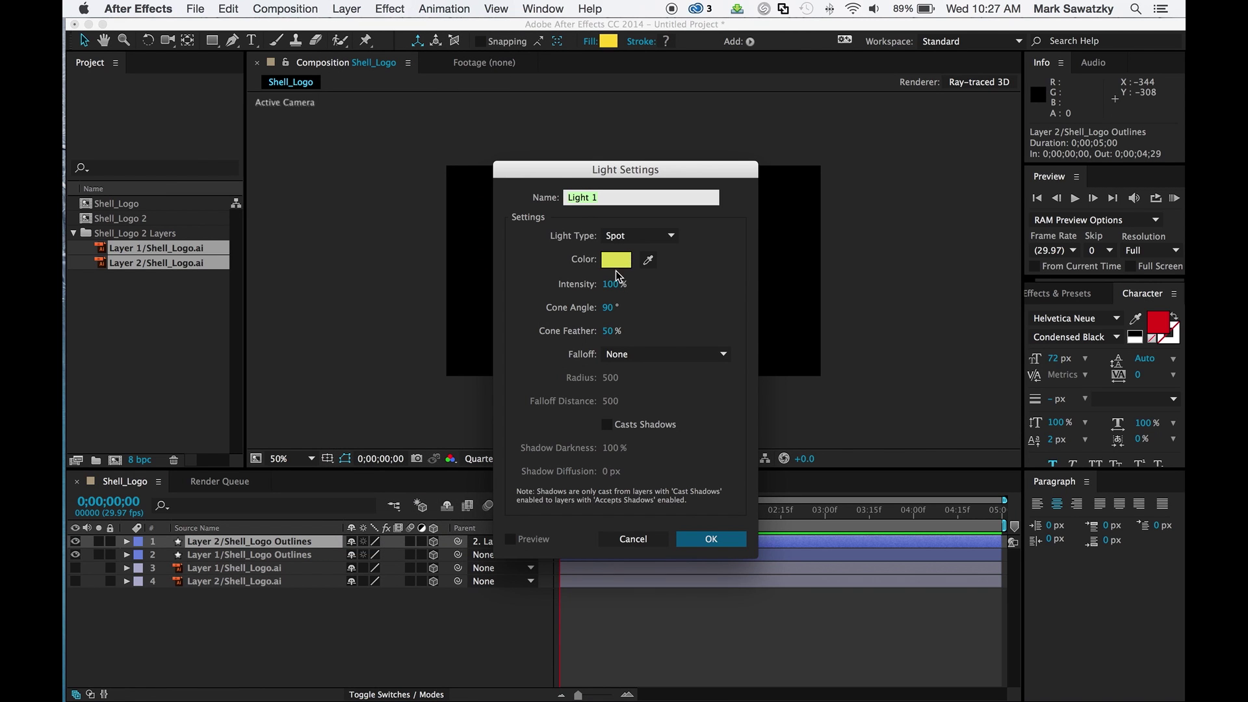
{"action": "left_click", "coordinate": [615, 261]}
{"action": "left_click_drag", "start_coordinate": [670, 433], "coordinate": [668, 351]}
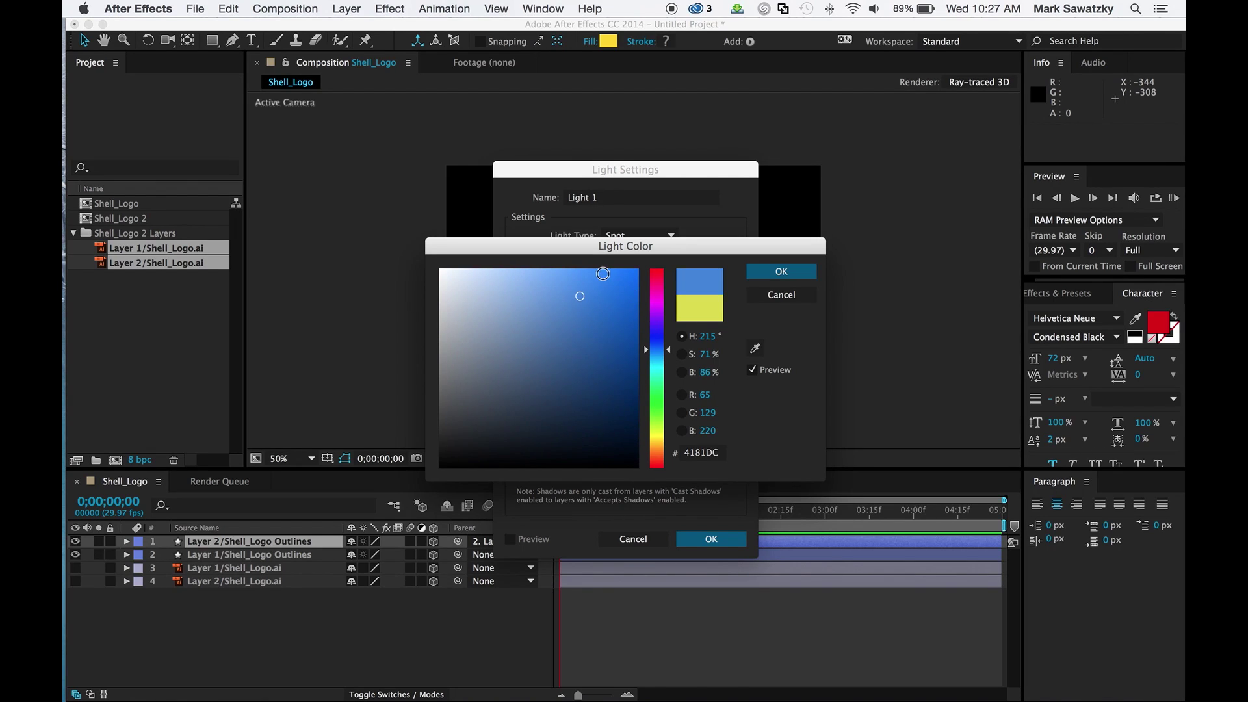
{"action": "mouse_move", "coordinate": [603, 274]}
{"action": "left_mouse_down"}
{"action": "mouse_move", "coordinate": [630, 315]}
{"action": "mouse_move", "coordinate": [619, 292]}
{"action": "left_mouse_up"}
{"action": "left_click", "coordinate": [783, 275]}
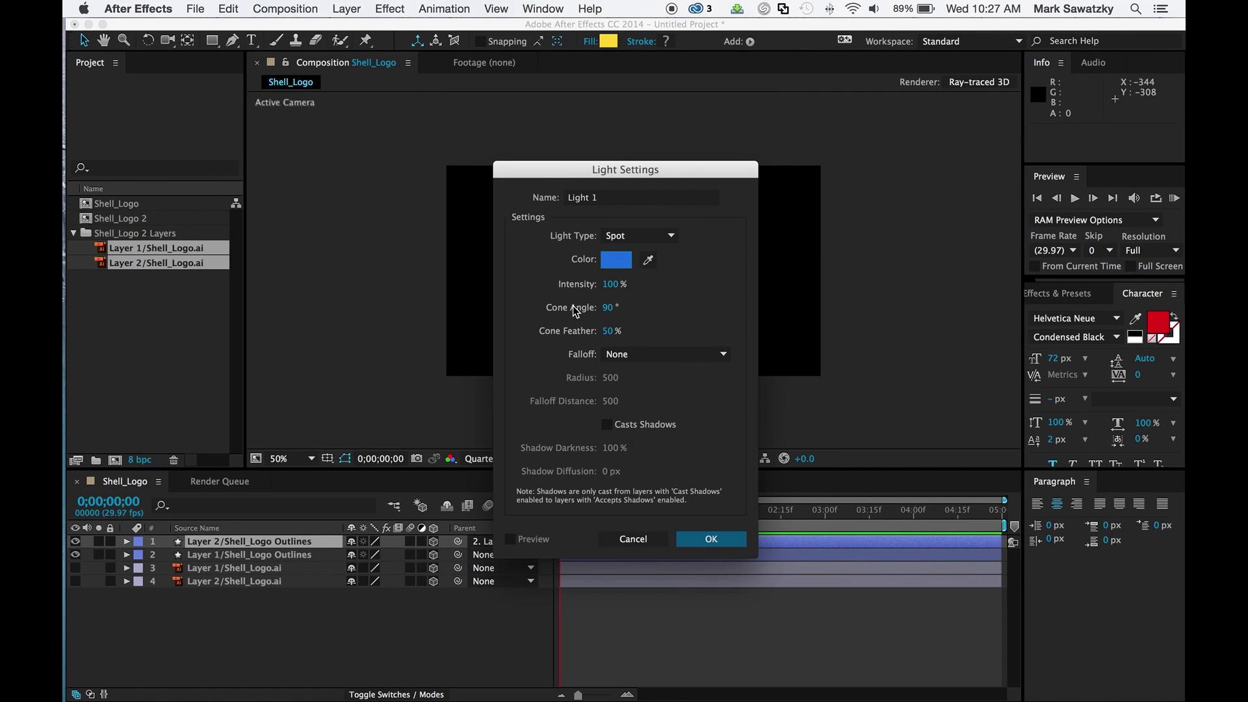
{"action": "left_click", "coordinate": [724, 543]}
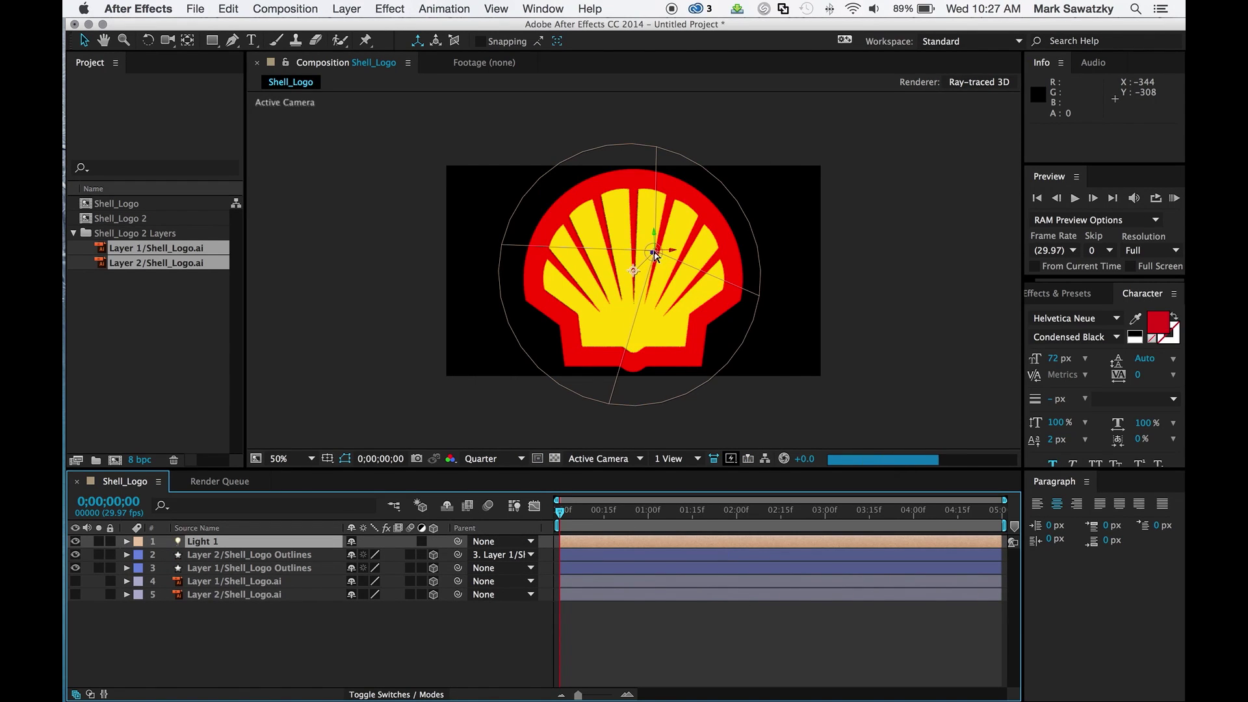
Move Light 1 up-right of the Shell logo and raise its Intensity to 177%.
{"action": "left_click_drag", "start_coordinate": [669, 254], "coordinate": [696, 249]}
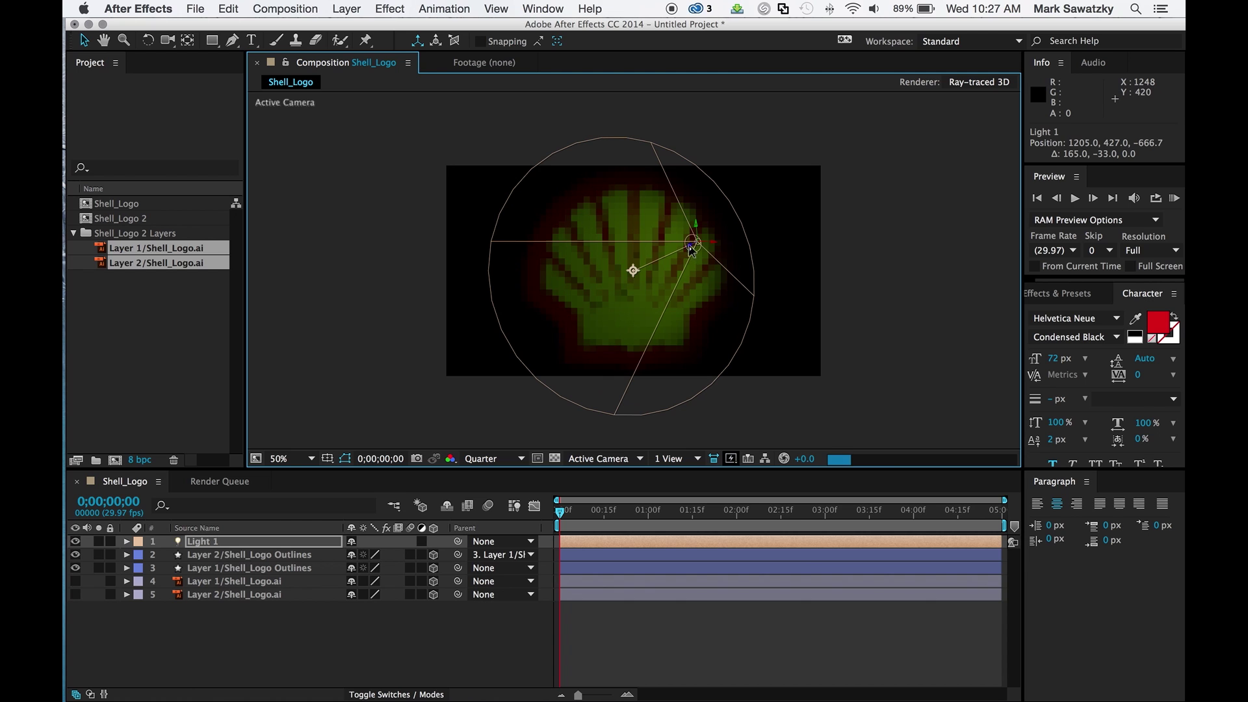
{"action": "left_click_drag", "start_coordinate": [700, 250], "coordinate": [831, 143]}
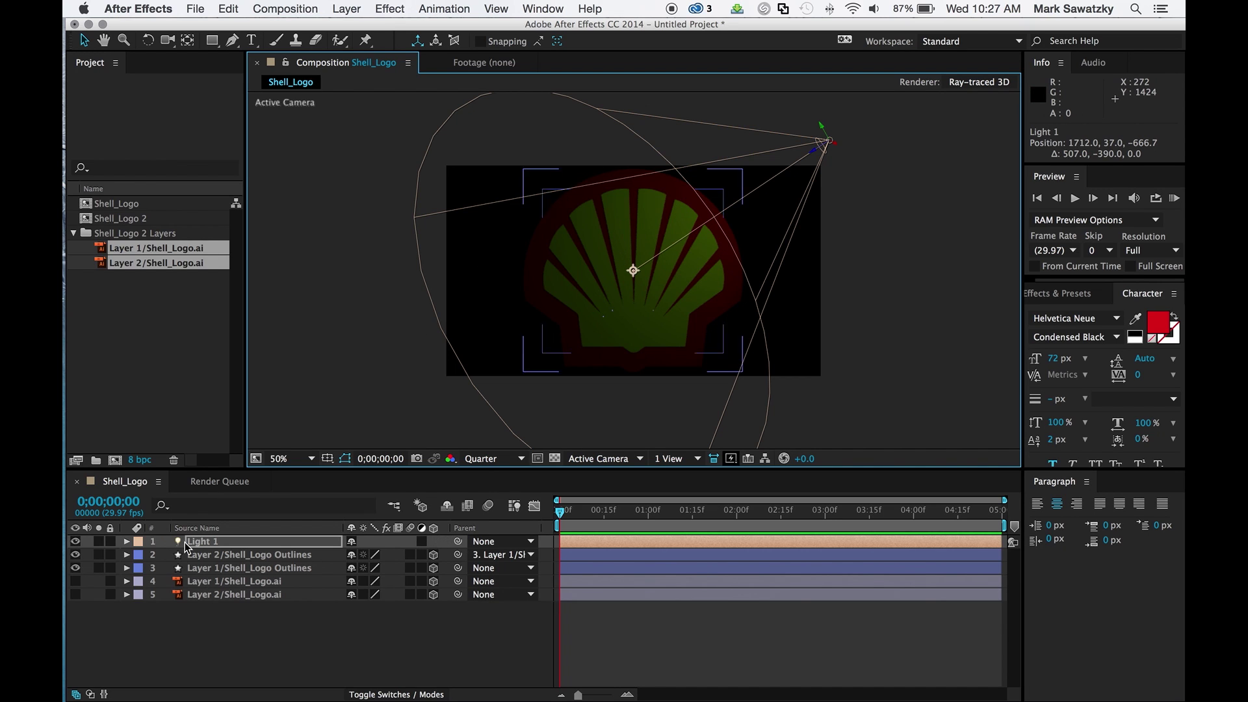
{"action": "left_click", "coordinate": [126, 541]}
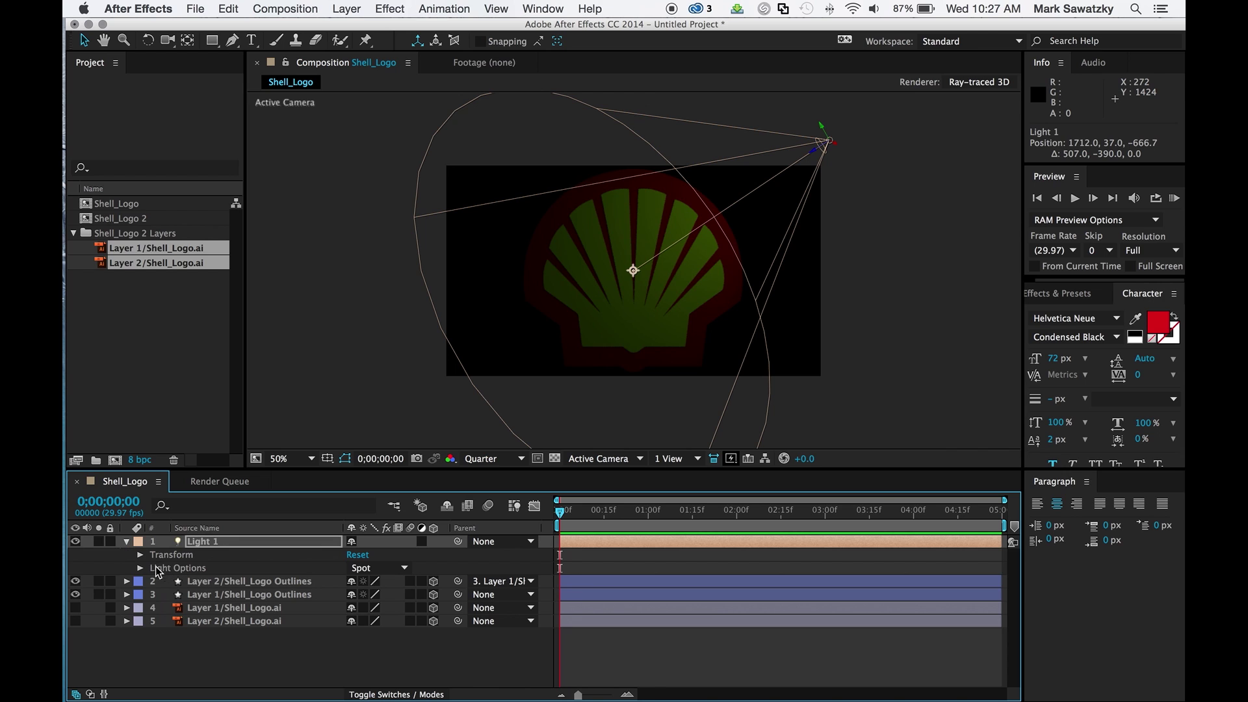
{"action": "left_click", "coordinate": [140, 568]}
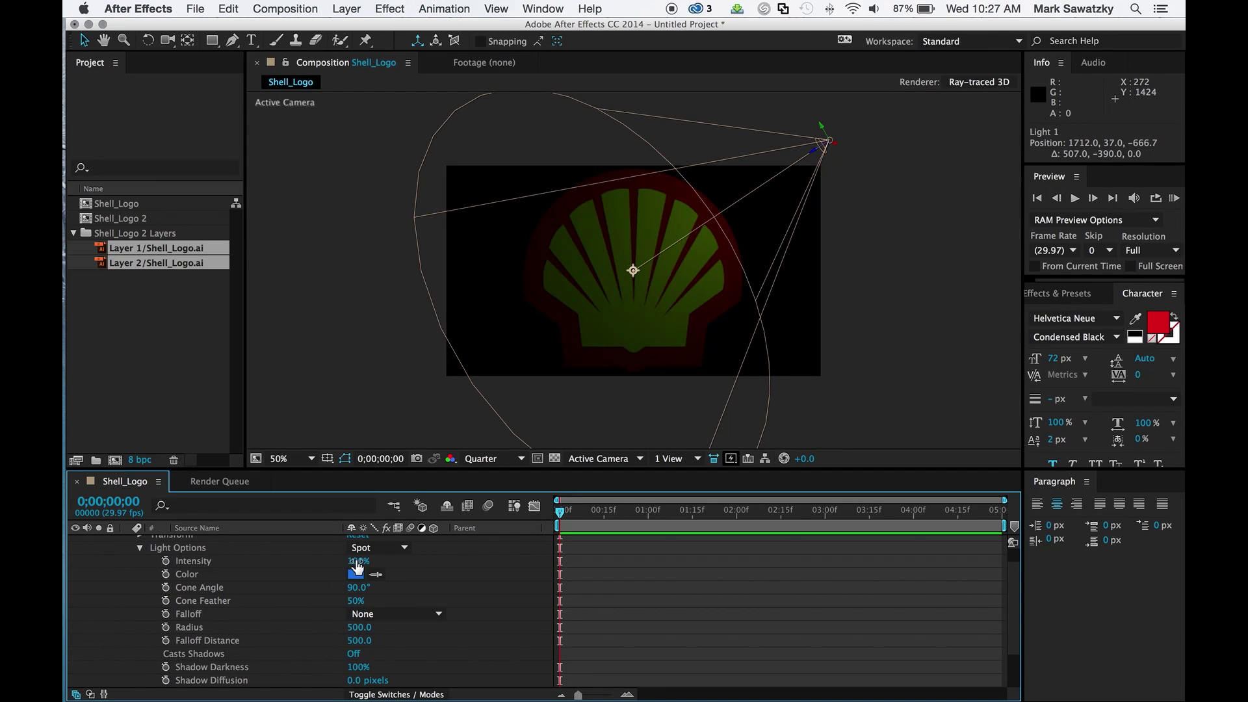
{"action": "left_click_drag", "start_coordinate": [358, 561], "coordinate": [451, 559]}
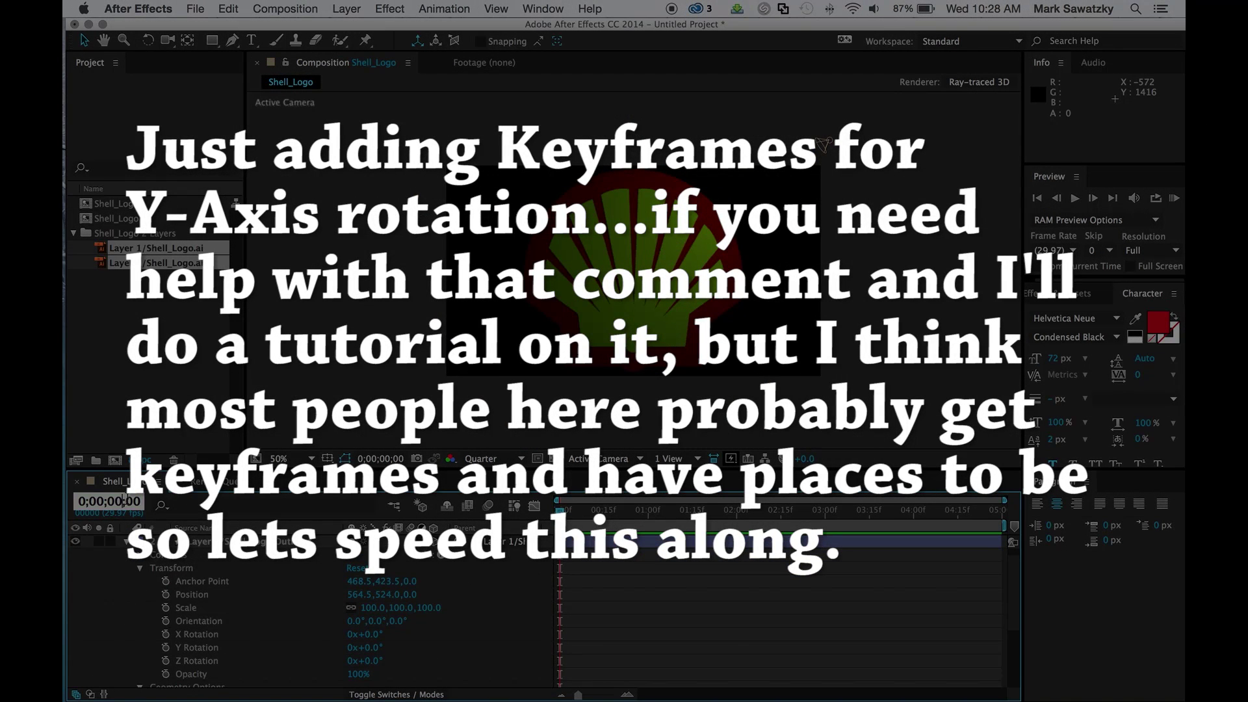
Add a Y Rotation keyframe at 2 seconds with a value of 180°.
{"action": "key", "text": "Return"}
{"action": "left_click", "coordinate": [166, 647]}
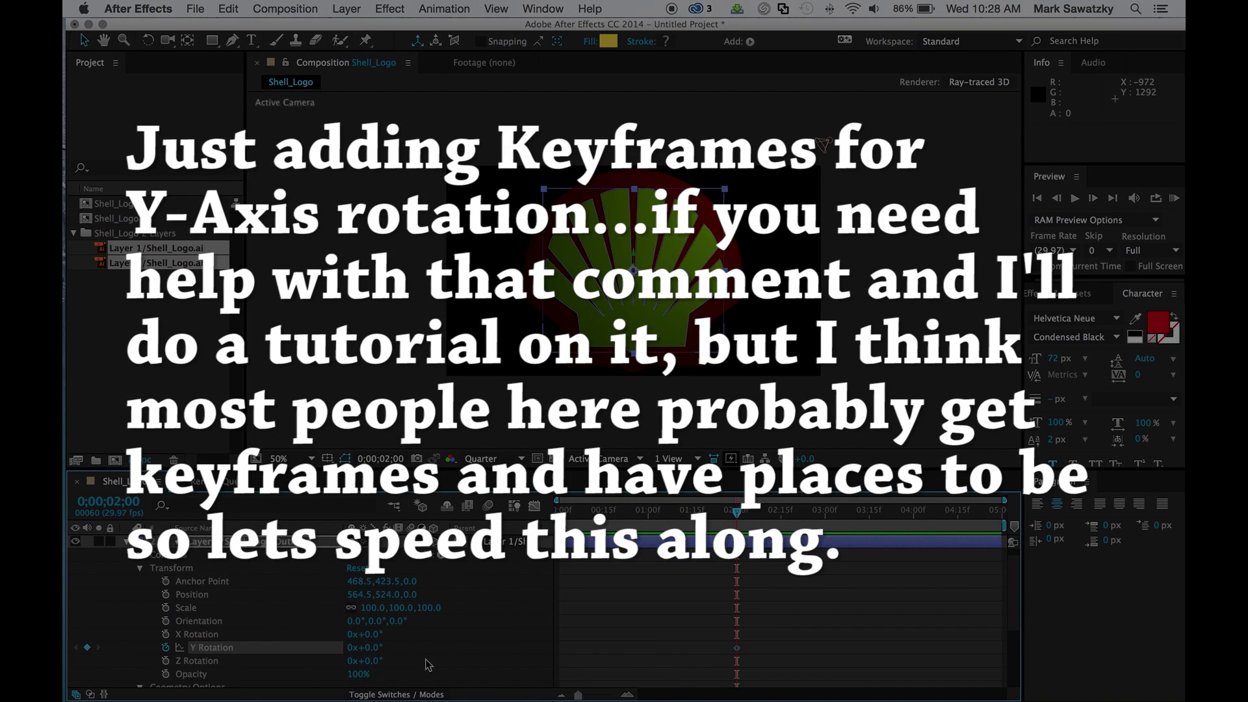
{"action": "left_click", "coordinate": [365, 647]}
{"action": "type", "text": "180"}
{"action": "key", "text": "Return"}
Set a second Y Rotation keyframe at 4 seconds and scrub to preview the spin.
{"action": "left_click", "coordinate": [108, 501]}
{"action": "type", "text": "400"}
{"action": "key", "text": "Return"}
{"action": "left_click", "coordinate": [370, 647]}
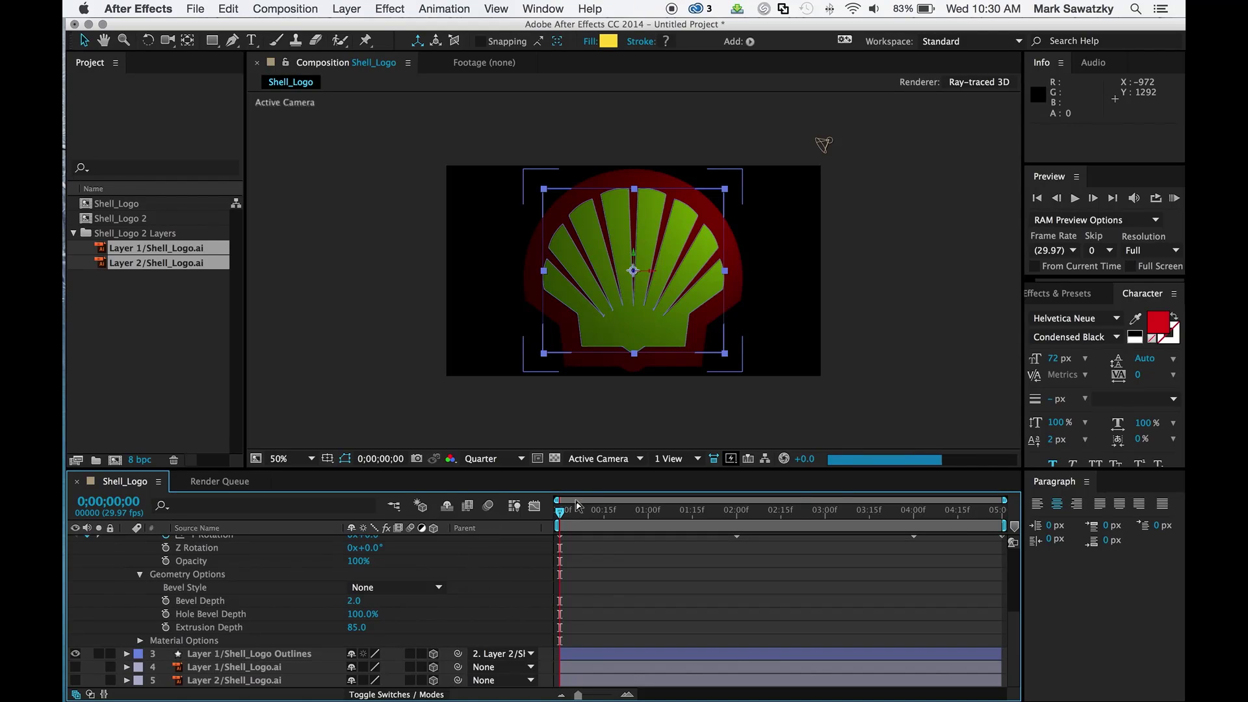
{"action": "left_click_drag", "start_coordinate": [563, 514], "coordinate": [514, 540]}
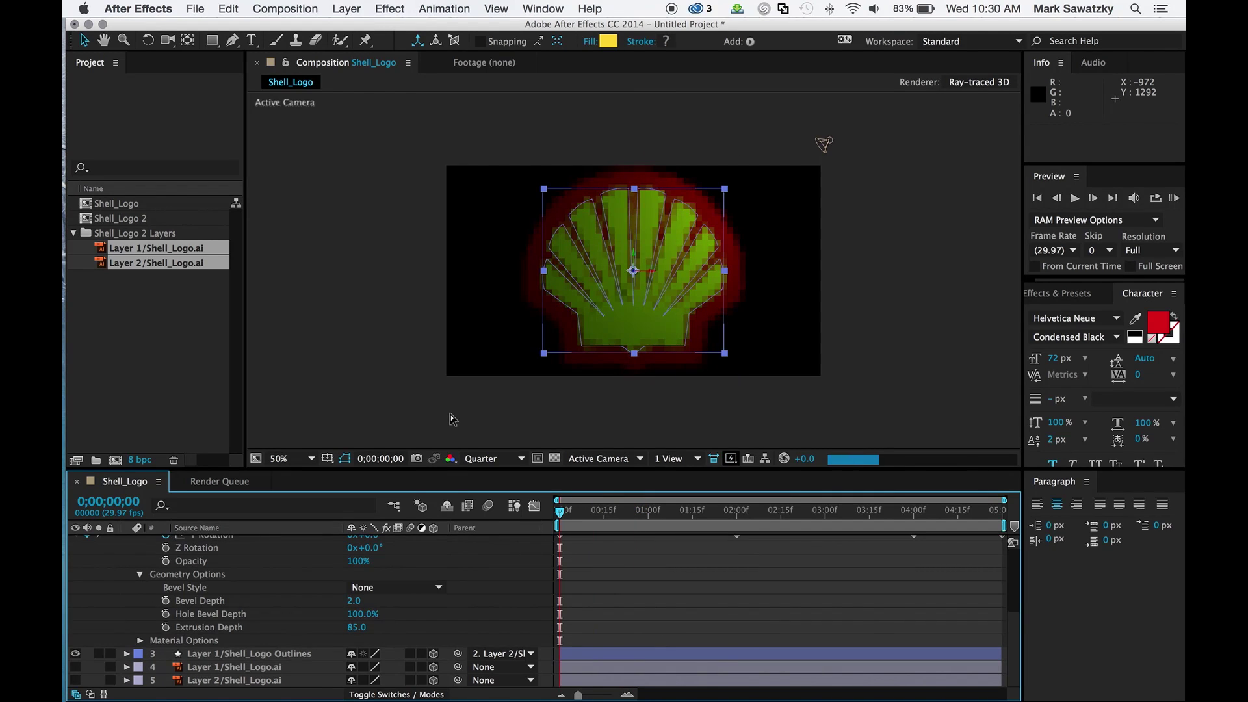